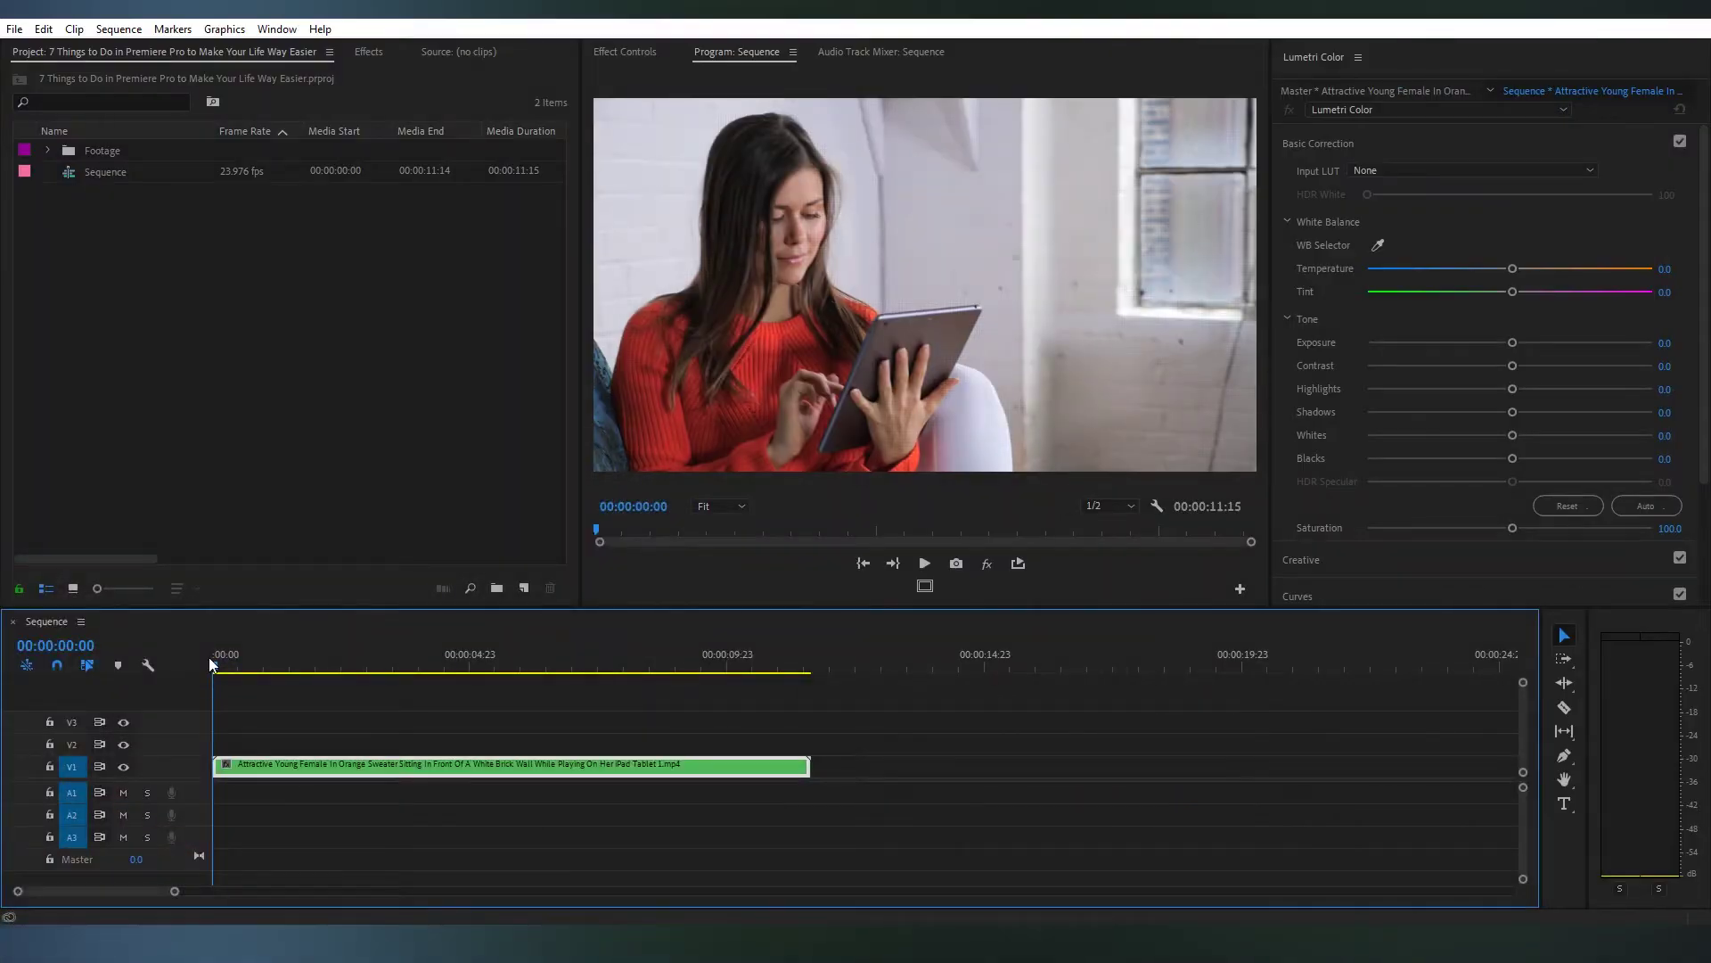
Step: Razor-cut the talking-head clip at the playhead near 3:15, then again one frame later
drag(210, 658, 398, 691)
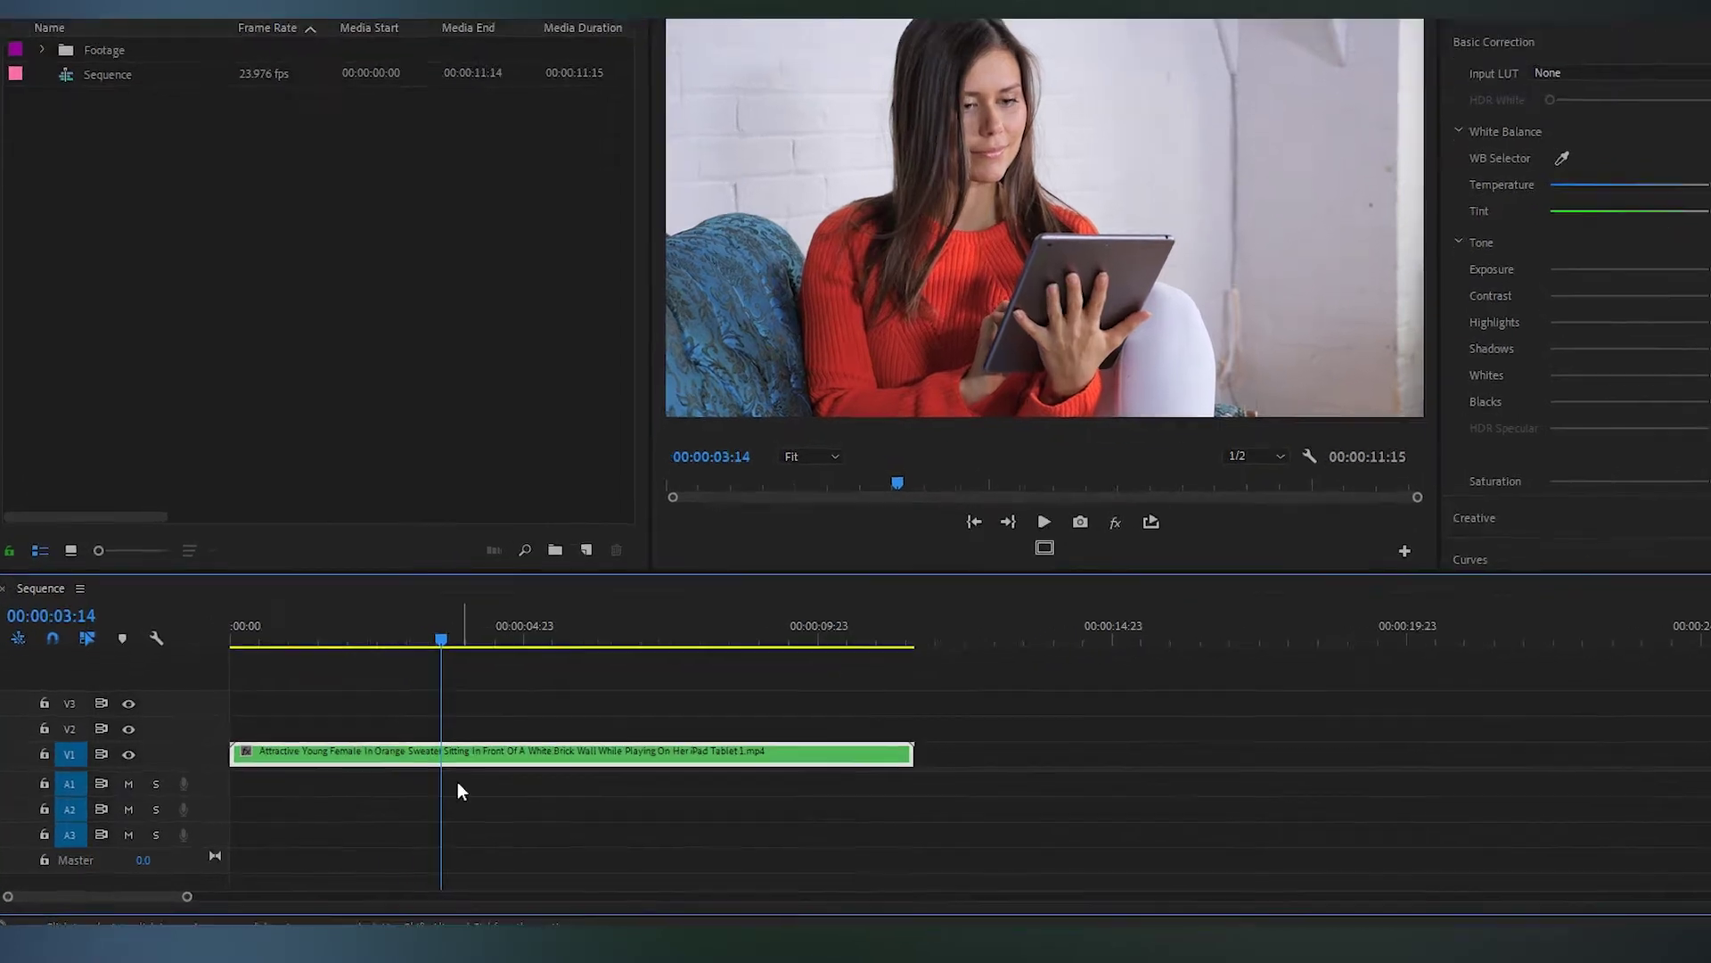
key(c)
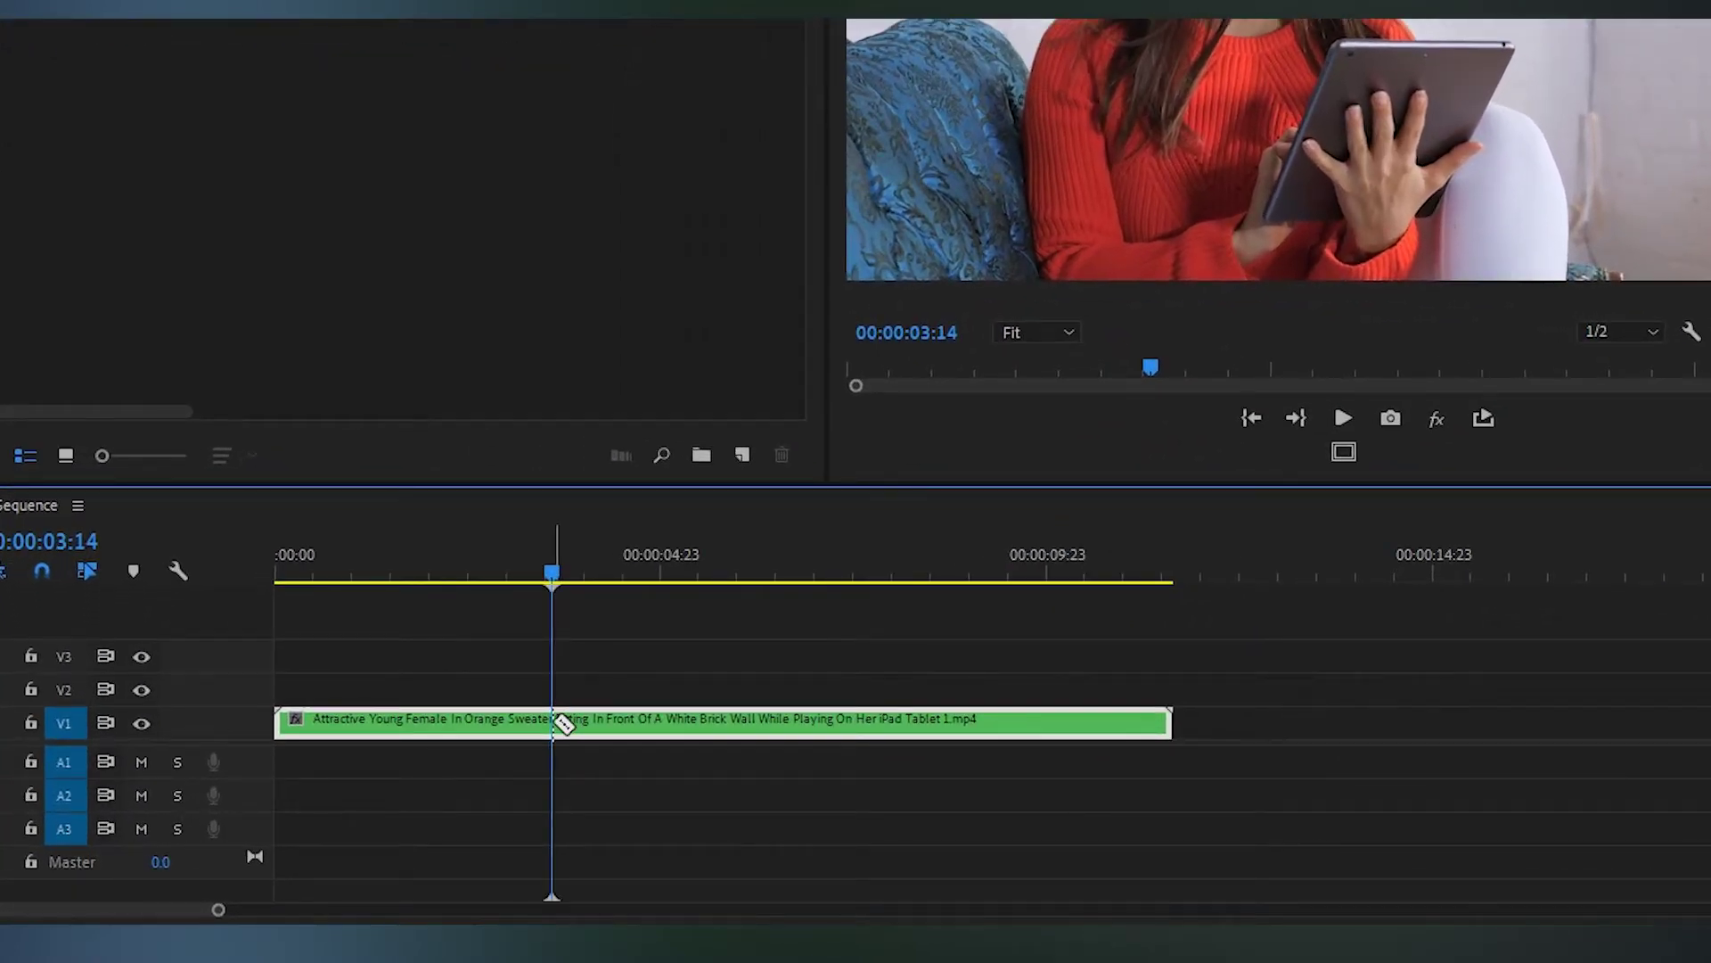
click(554, 721)
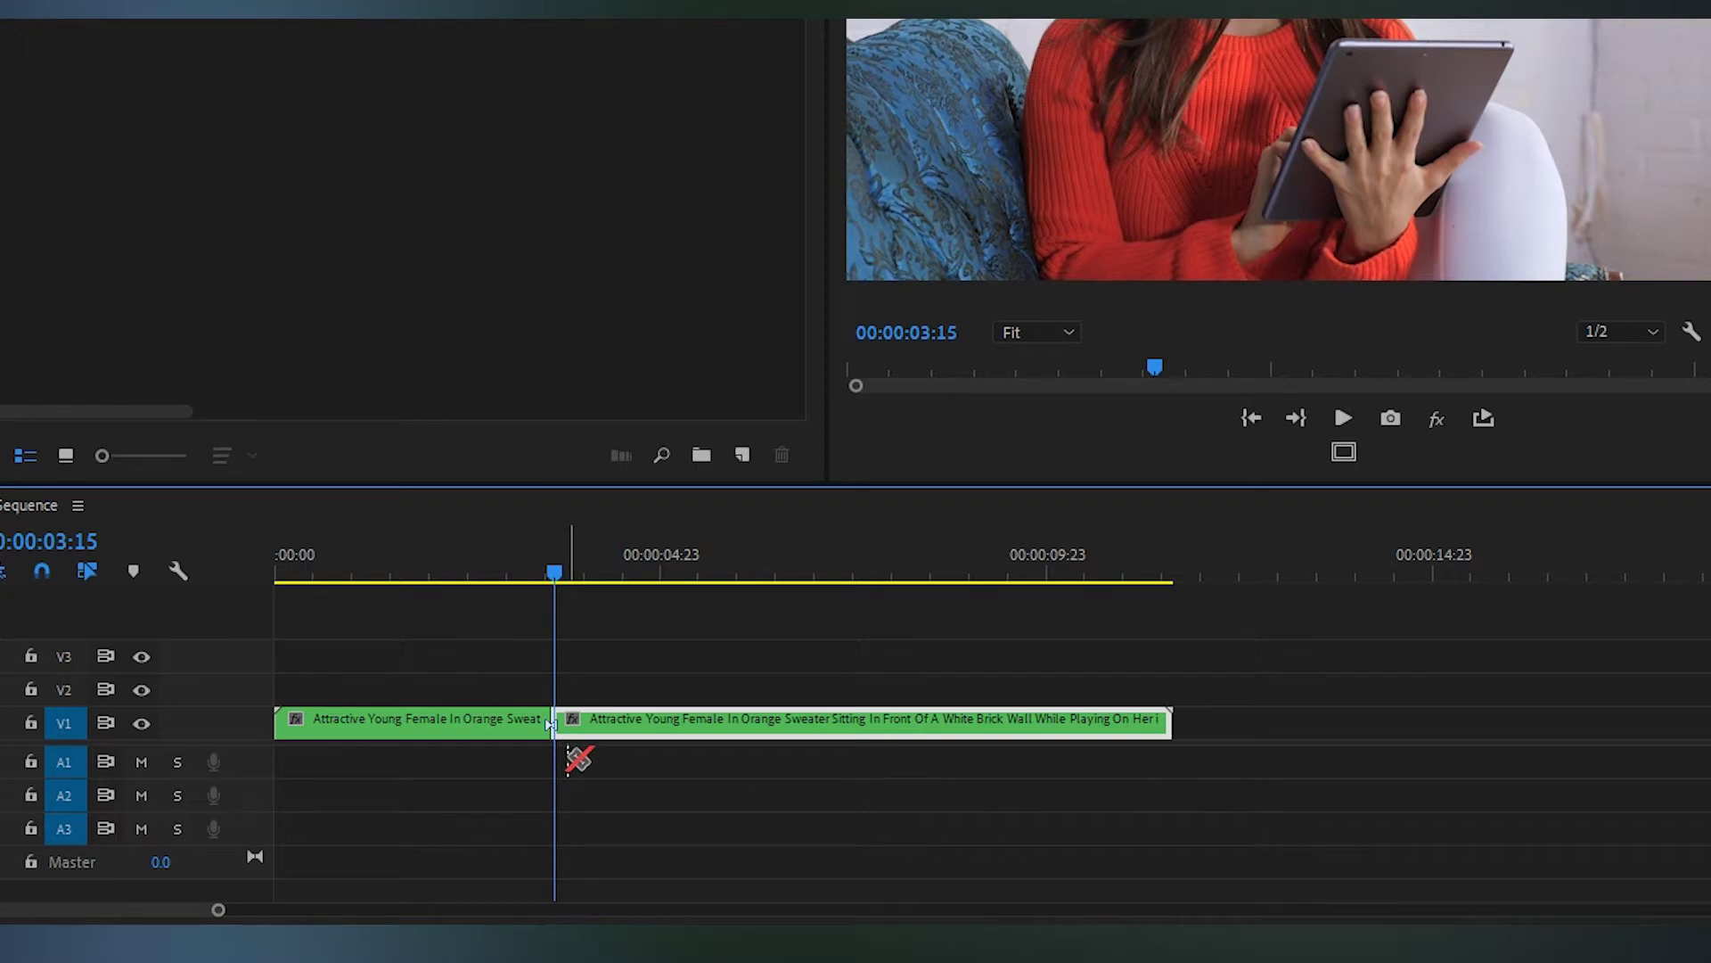
key(equal)
key(equal)
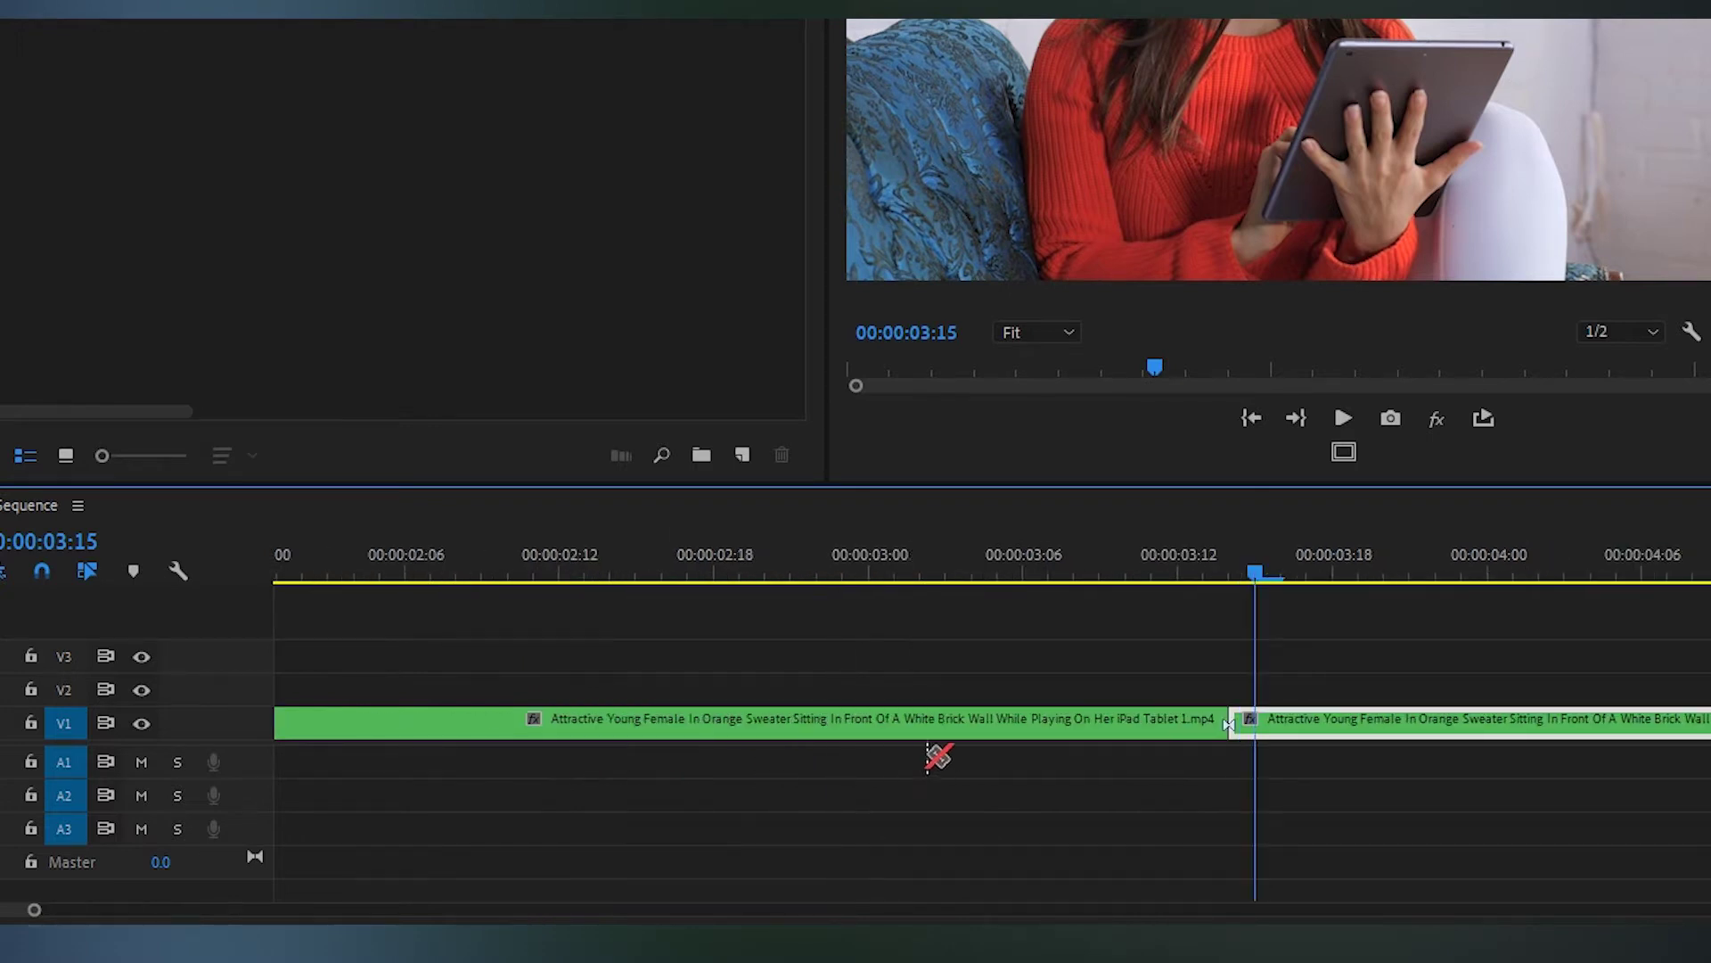
key(equal)
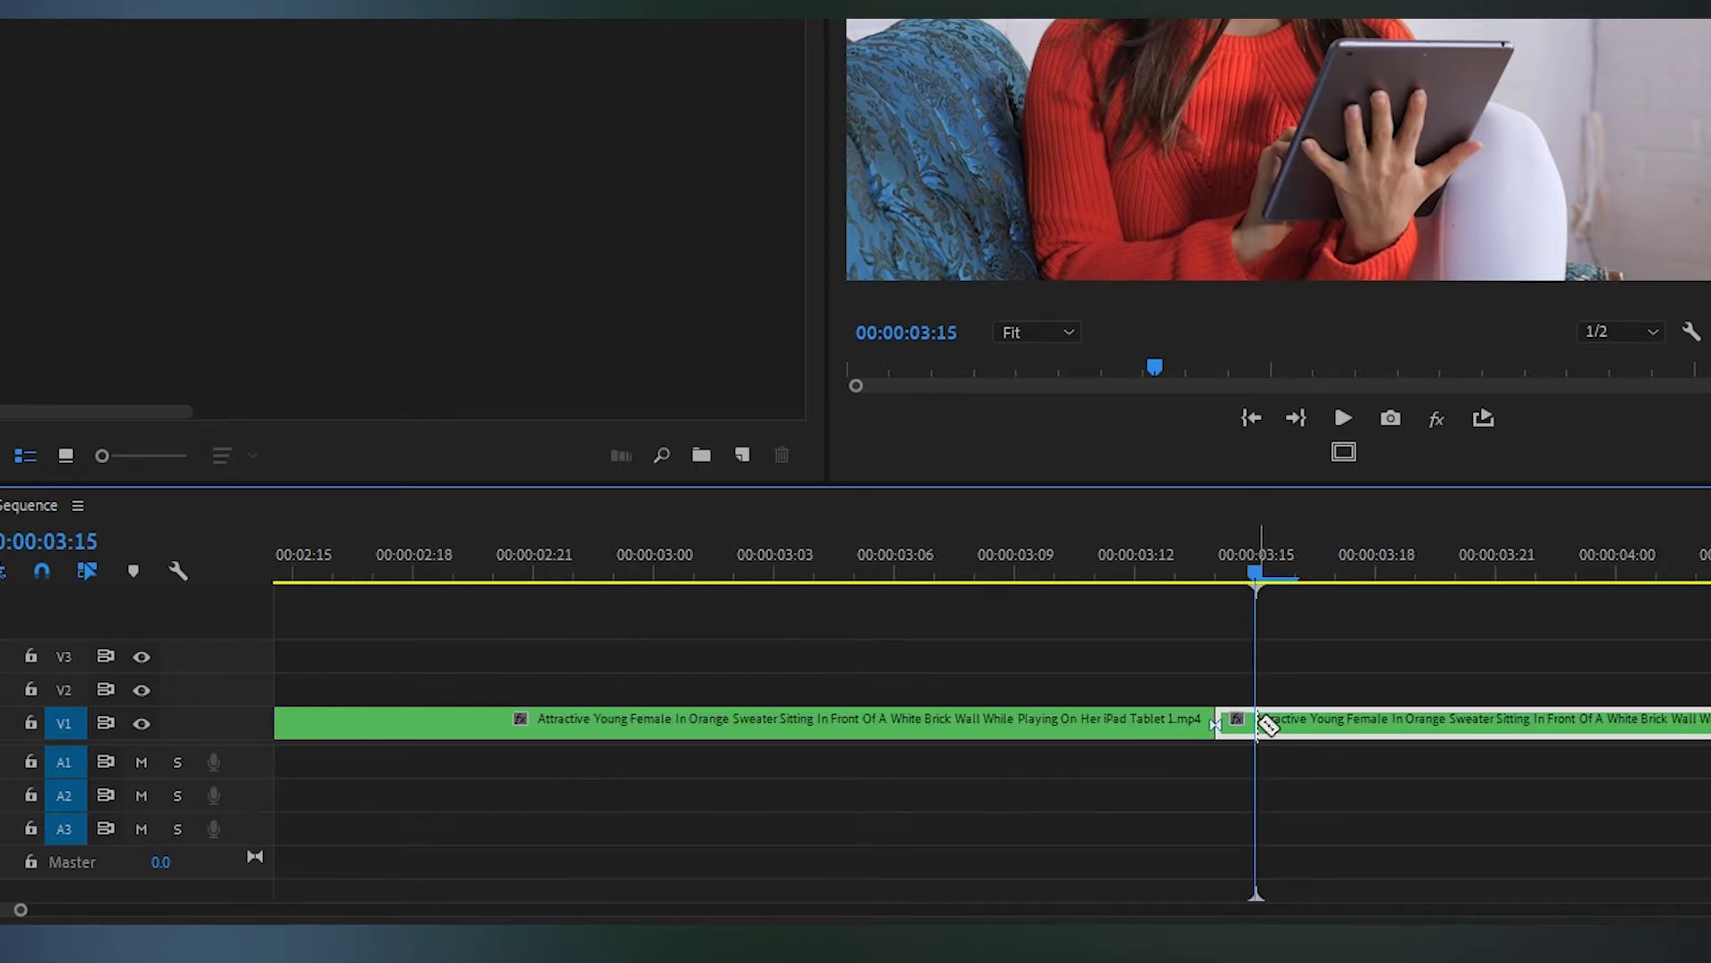
click(1266, 723)
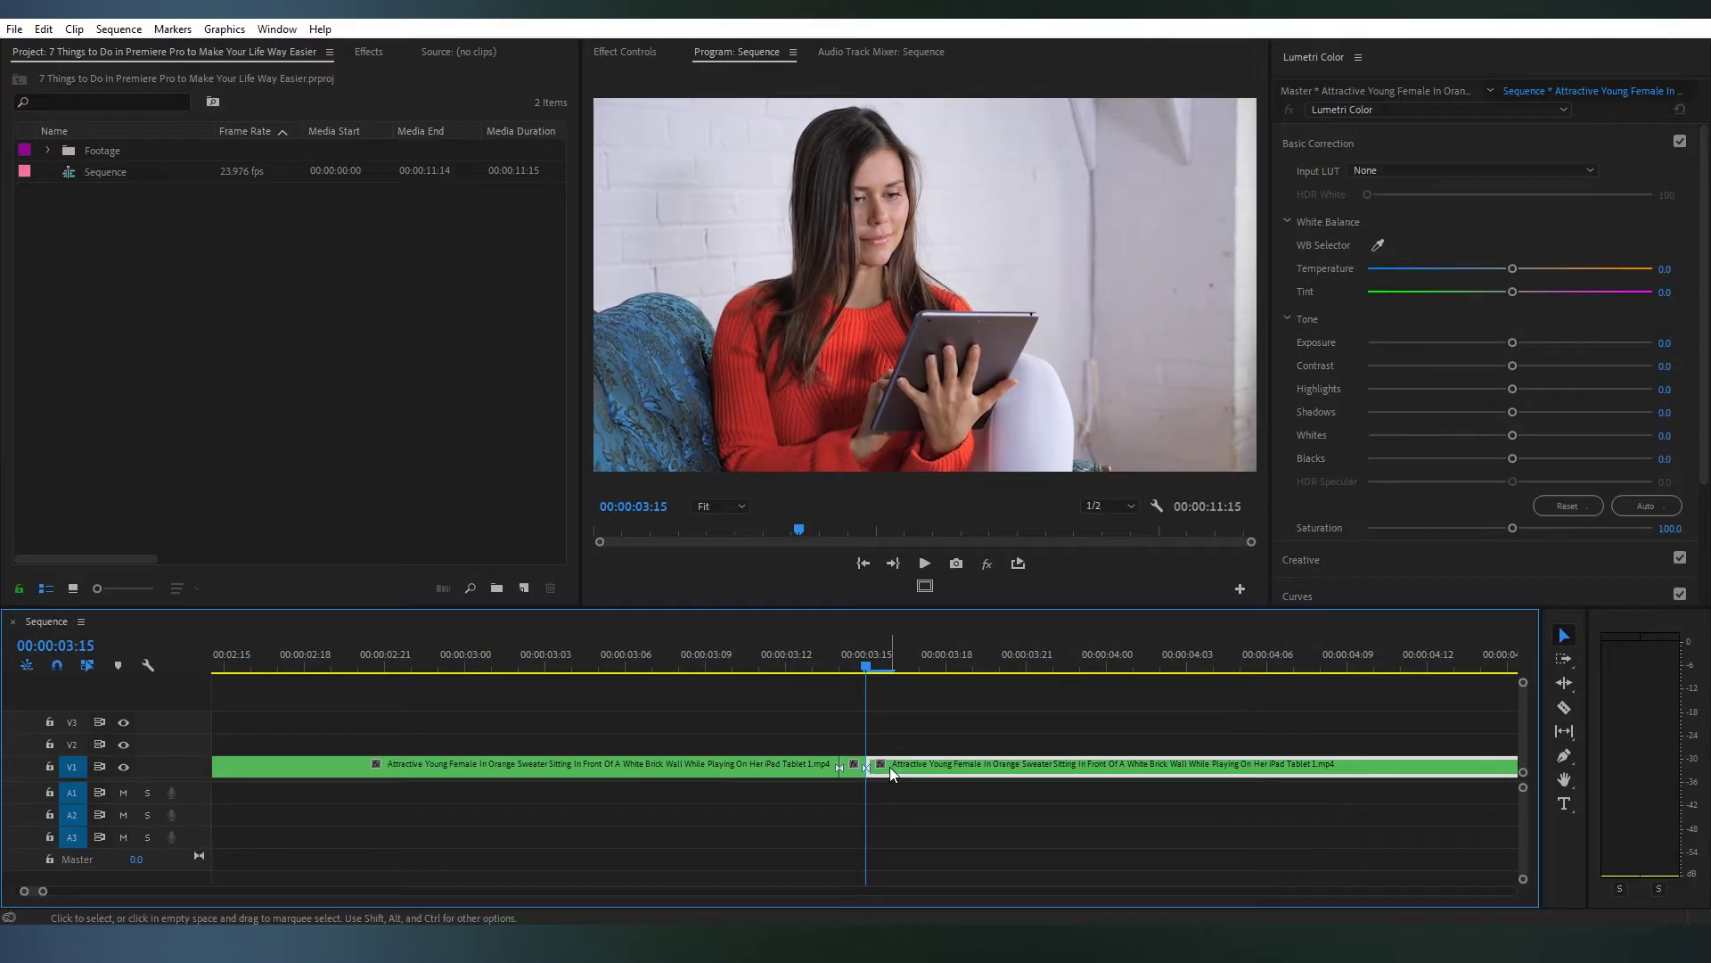
Step: Leave a gap after the one-frame slice and fill it with pasted copies of that frame
click(889, 767)
key(Delete)
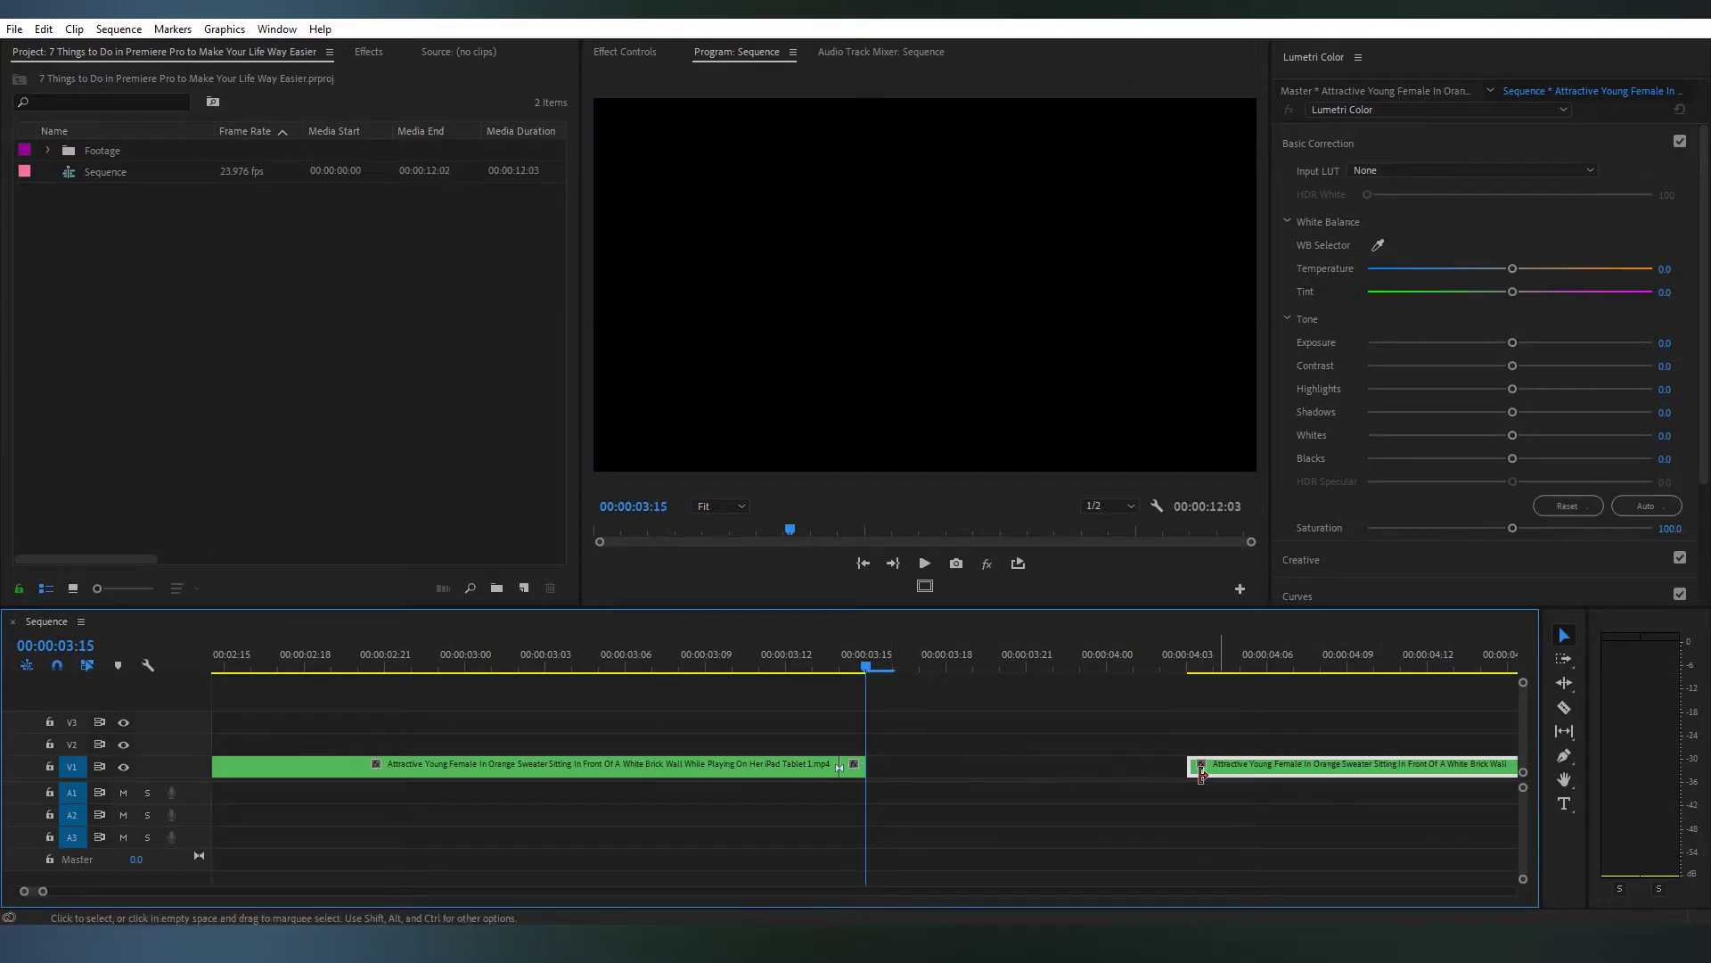
click(931, 755)
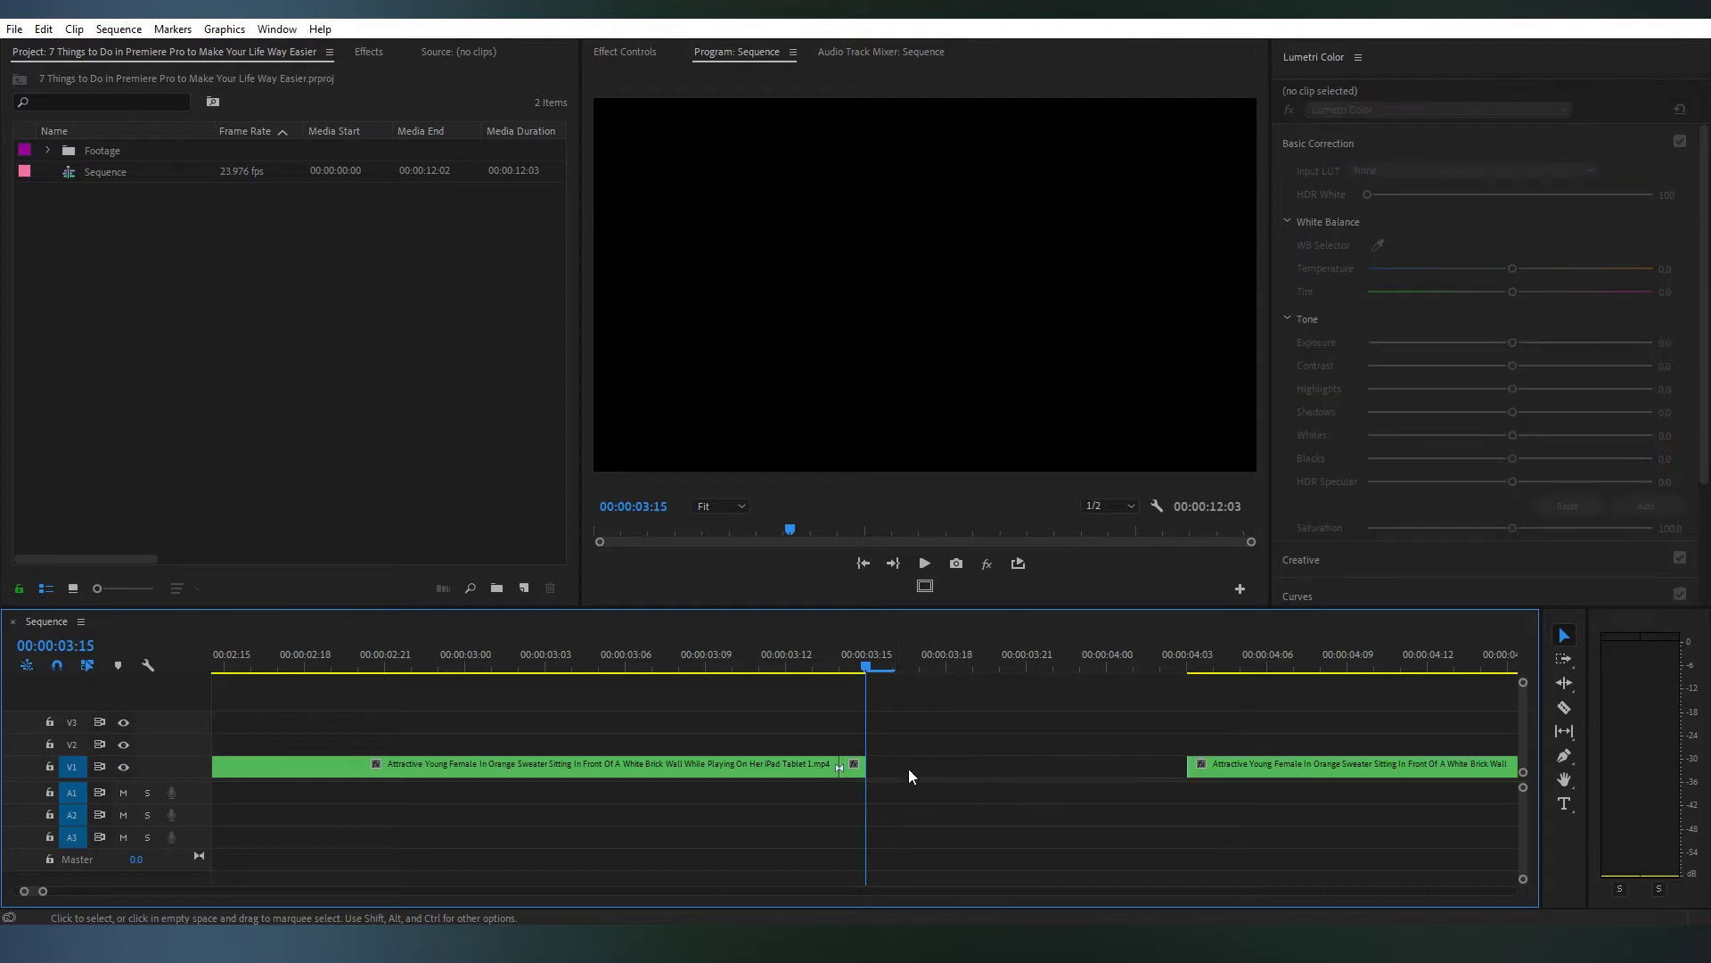
key(ctrl+v)
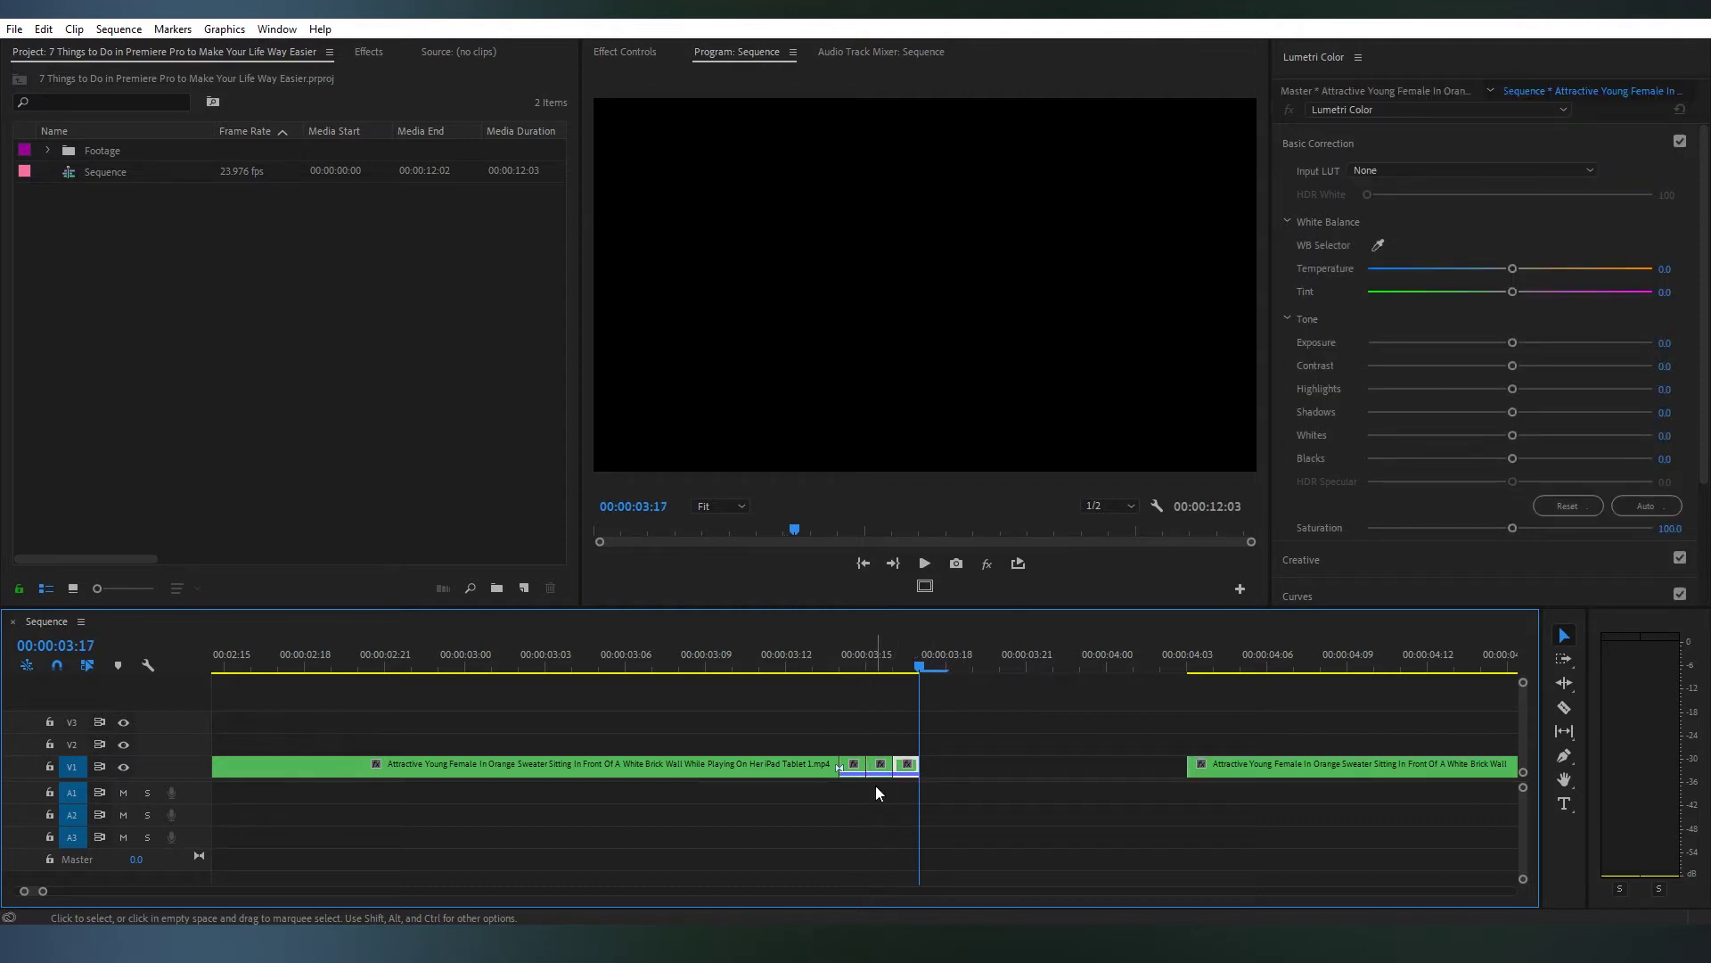
key(ctrl+v)
key(ctrl+v)
key(ctrl+v)
key(ctrl+v)
key(ctrl+v)
key(ctrl+v)
key(ctrl+v)
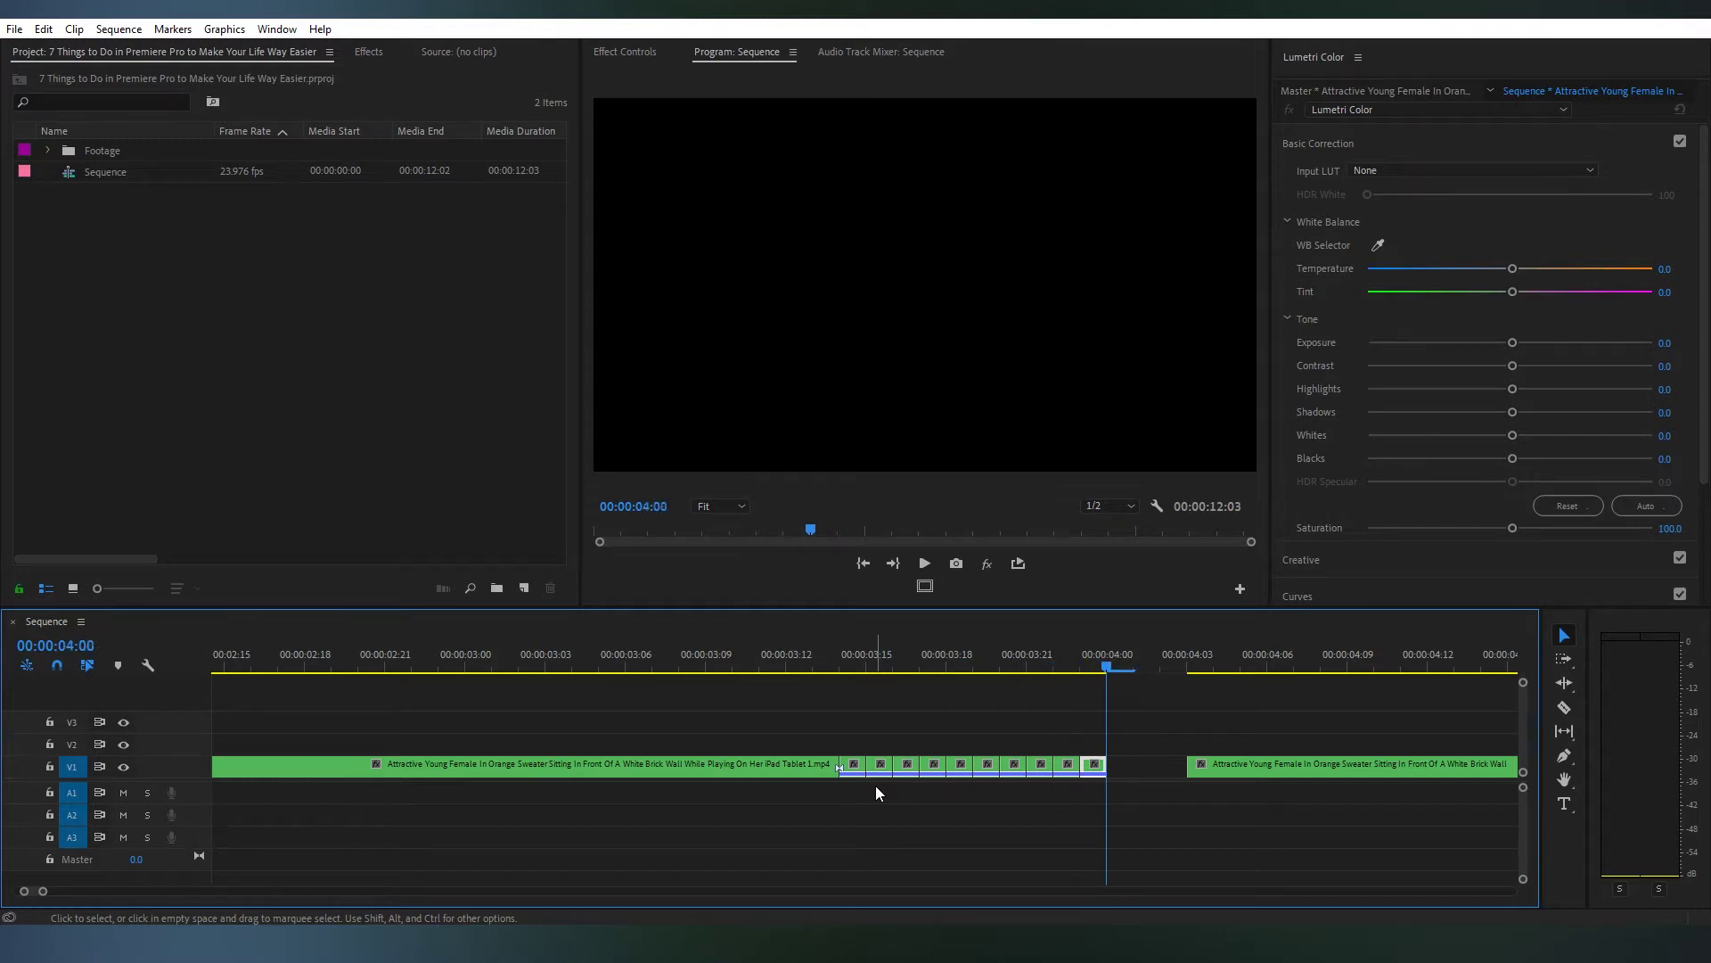
key(ctrl+v)
key(ctrl+v)
key(ctrl+v)
click(782, 660)
Step: Play back the stuttering section twice from just before it
key(space)
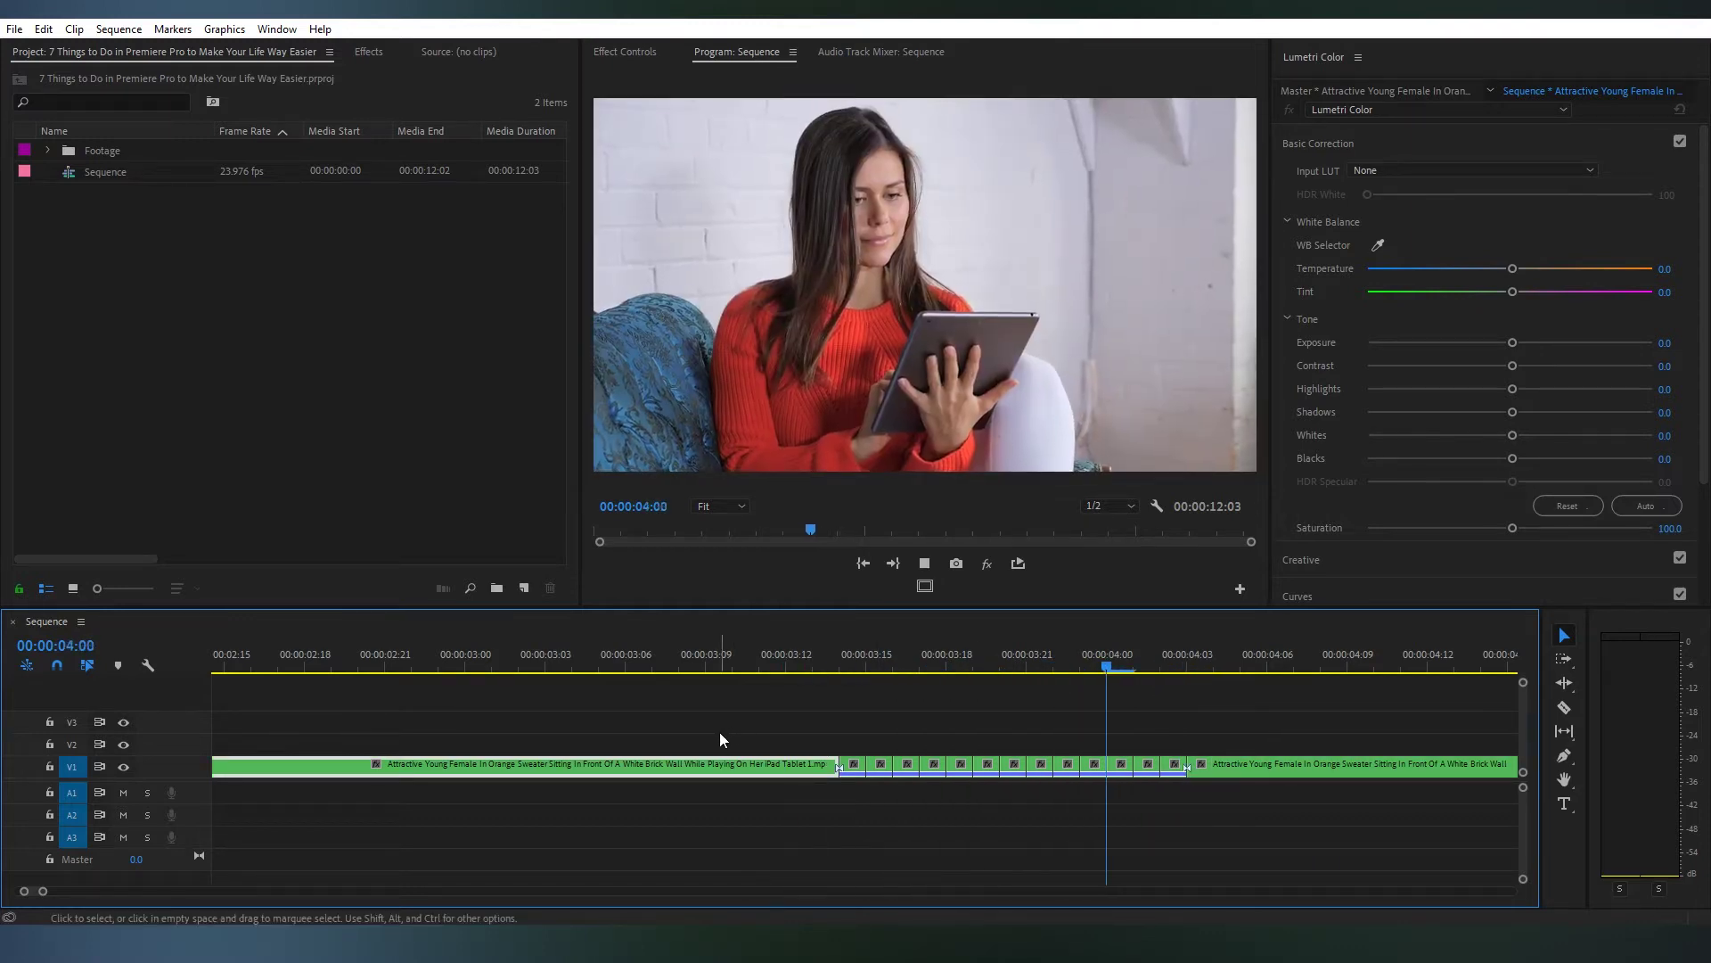
click(706, 658)
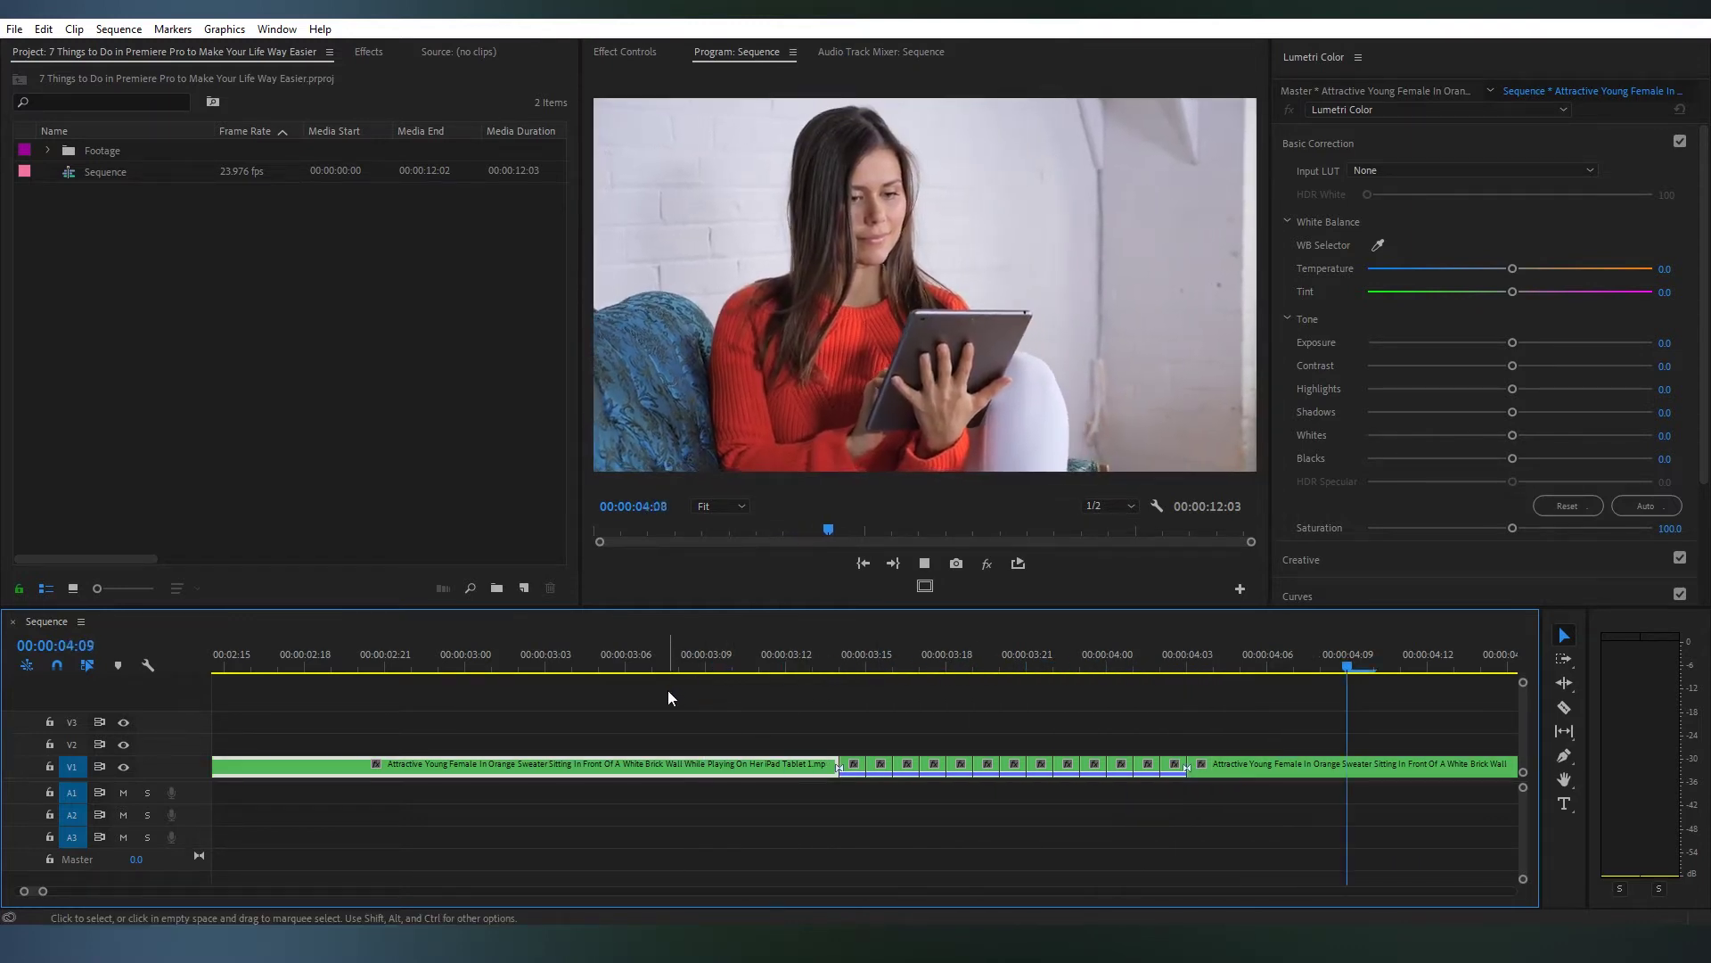
key(space)
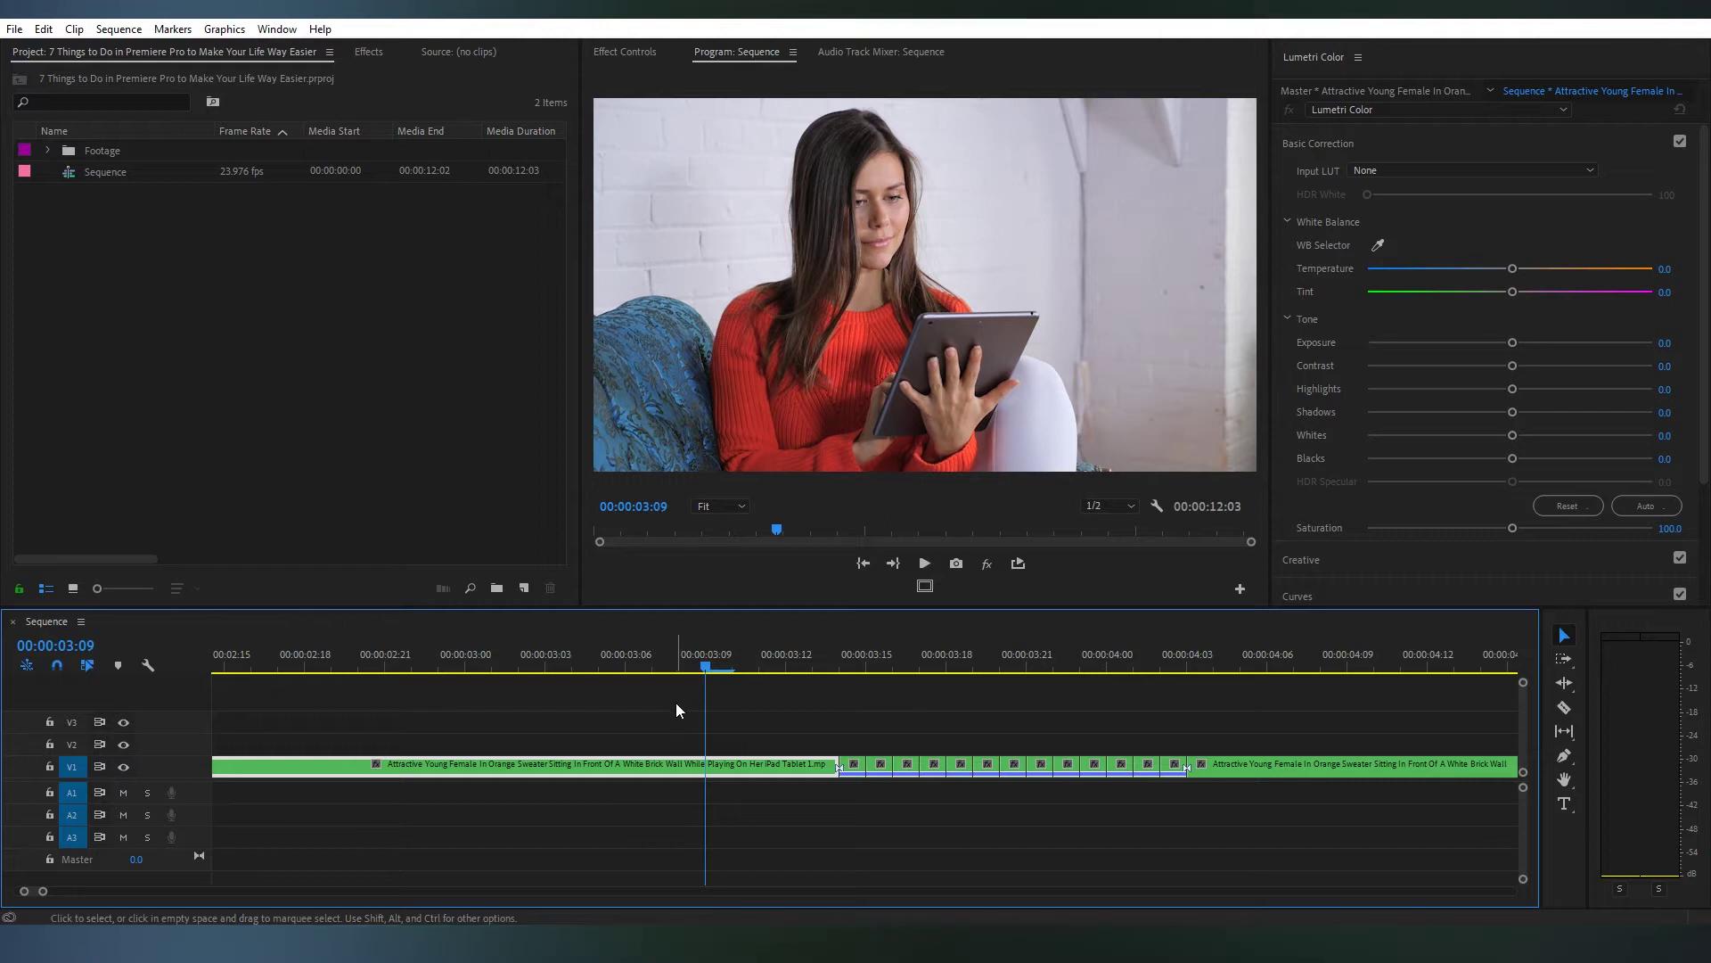
key(space)
key(space)
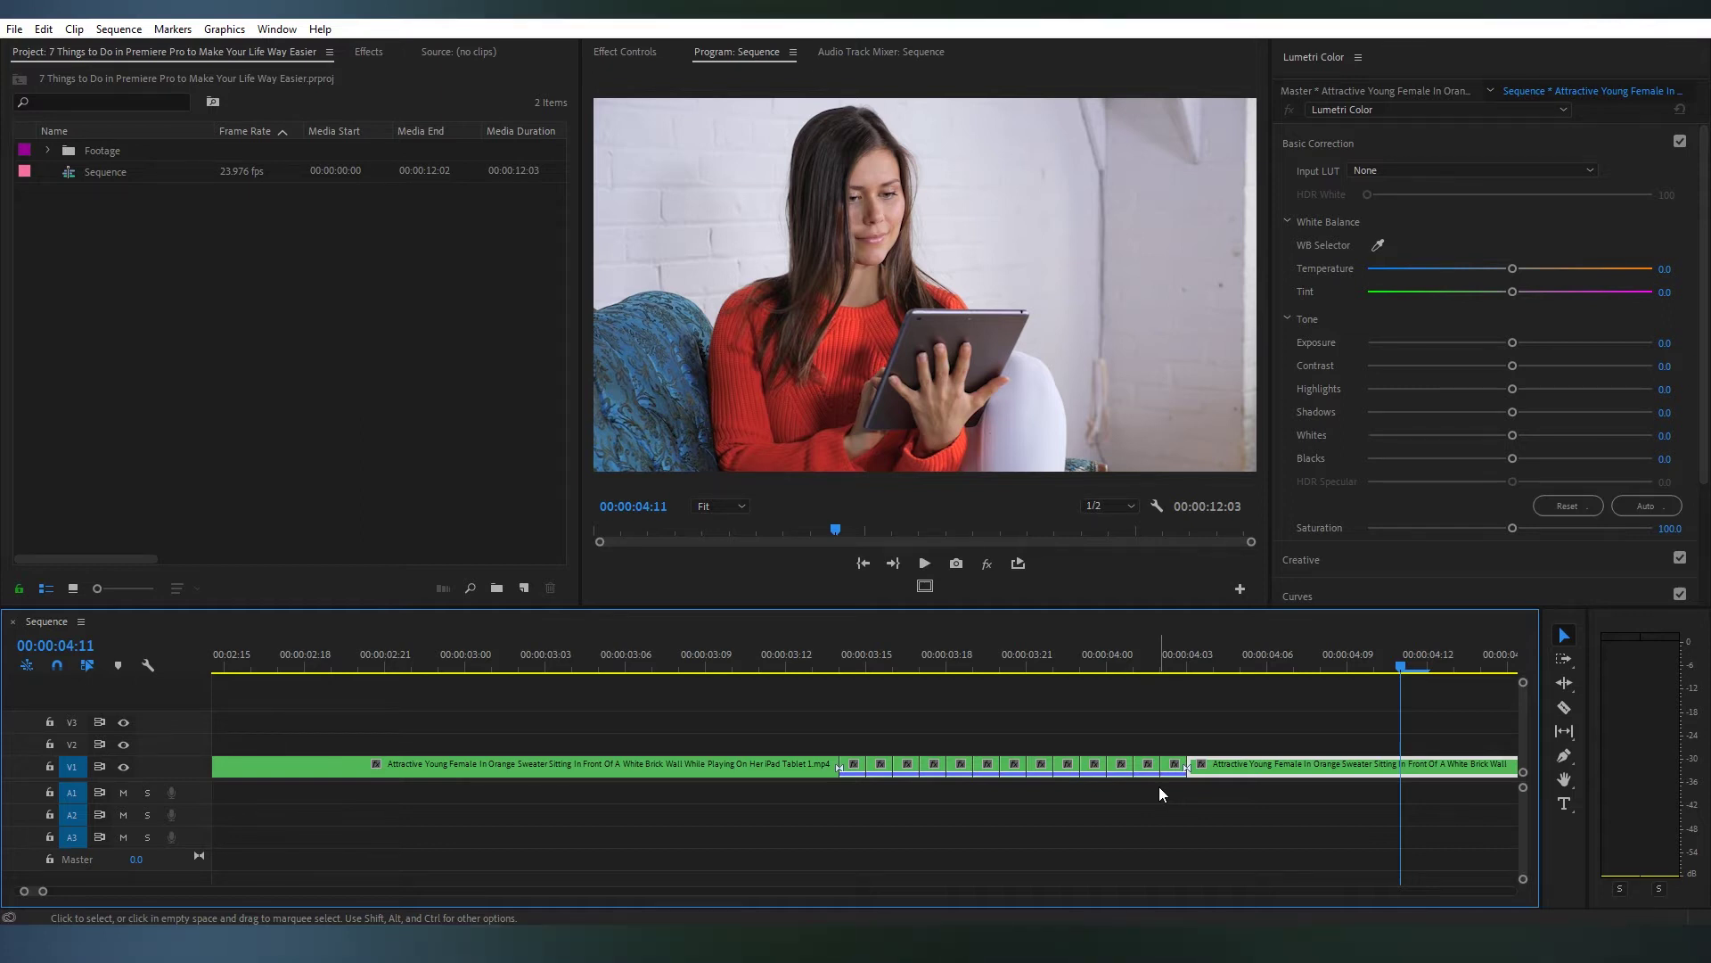
Step: Delete the pasted frame copies and turn the one-frame slice into a frame hold
drag(1165, 734, 892, 786)
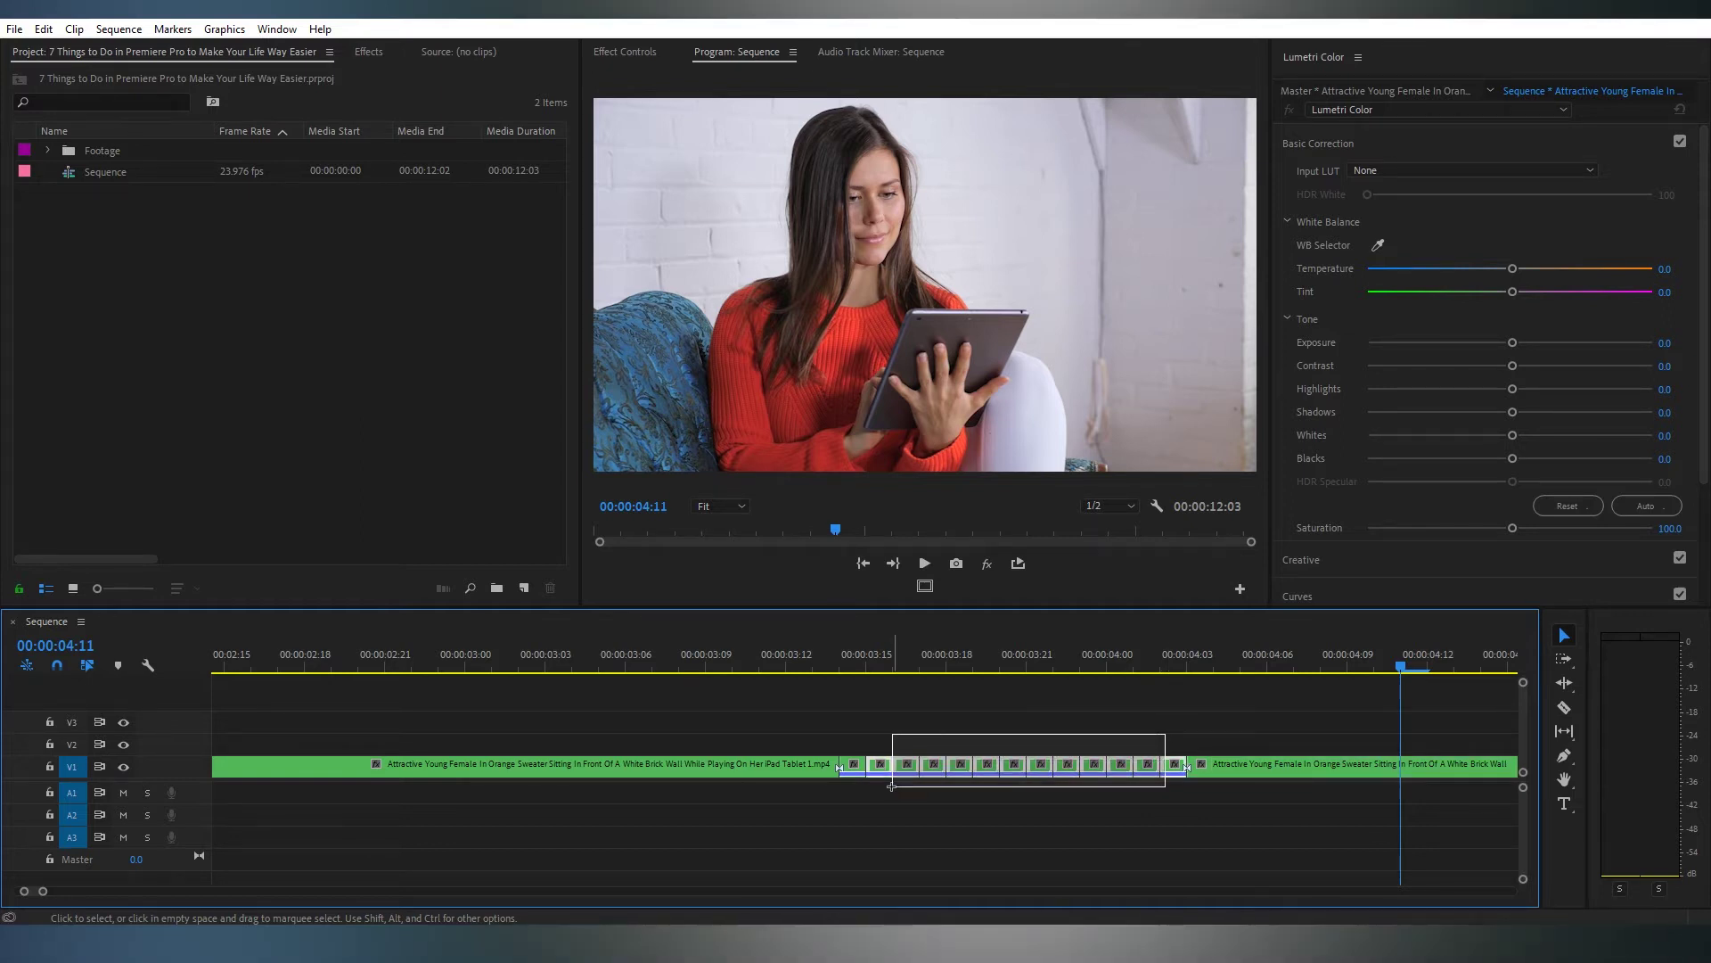
key(Delete)
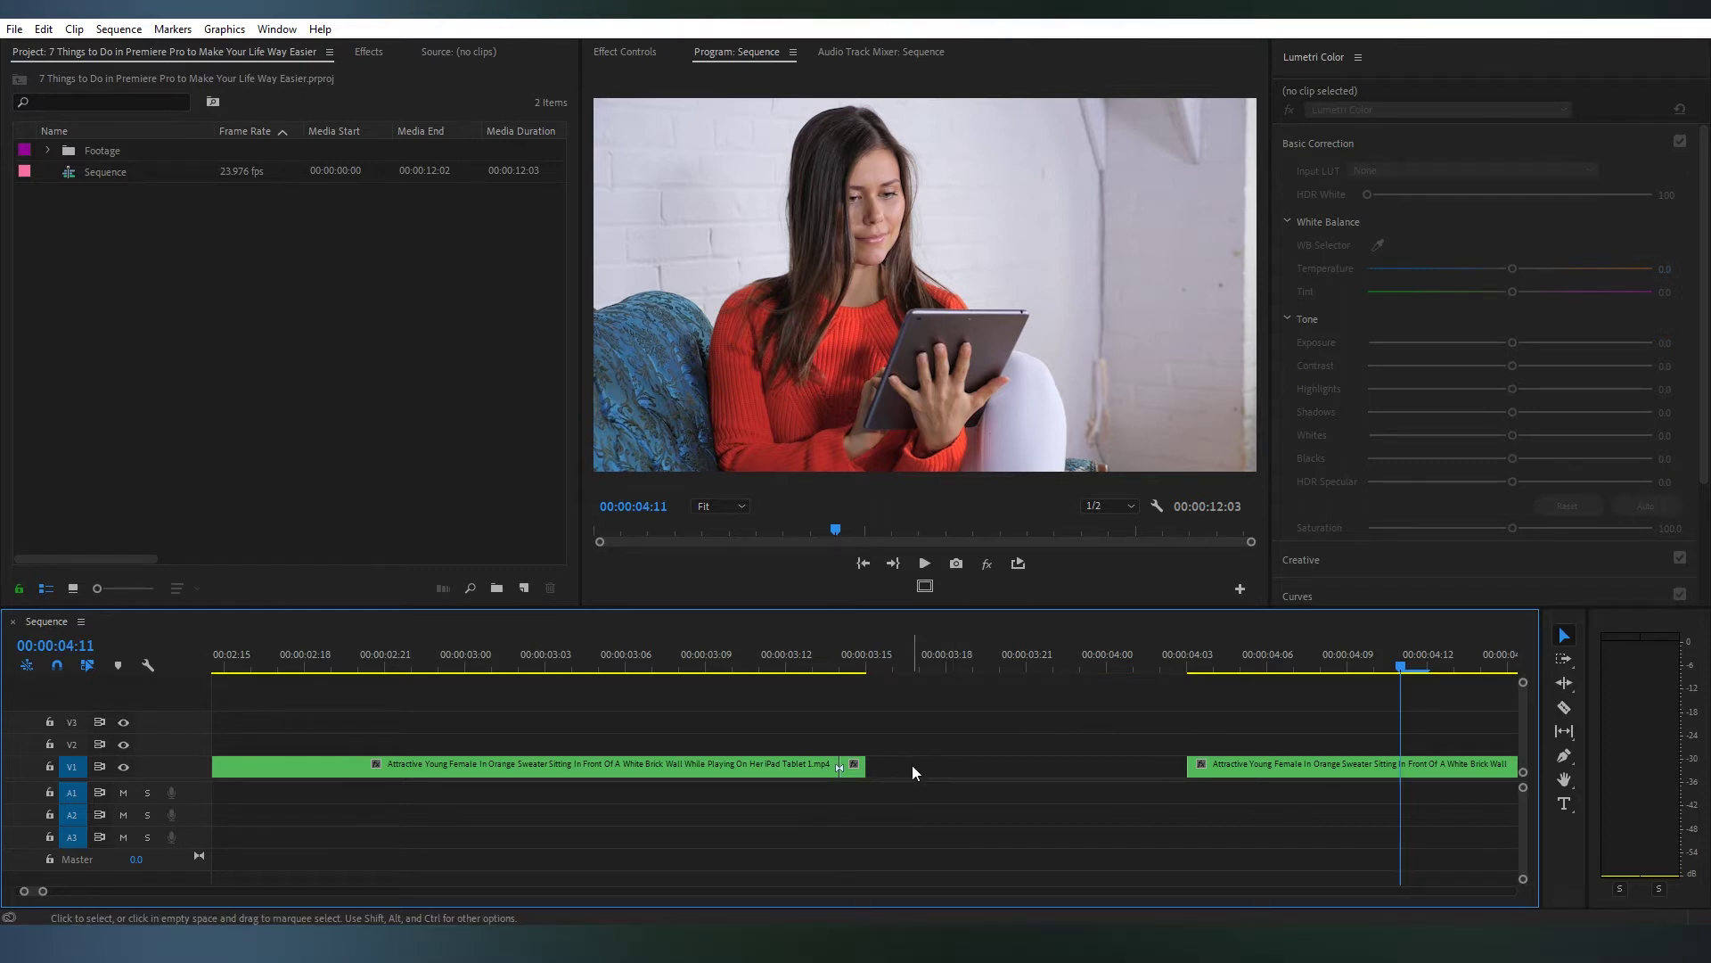
click(853, 771)
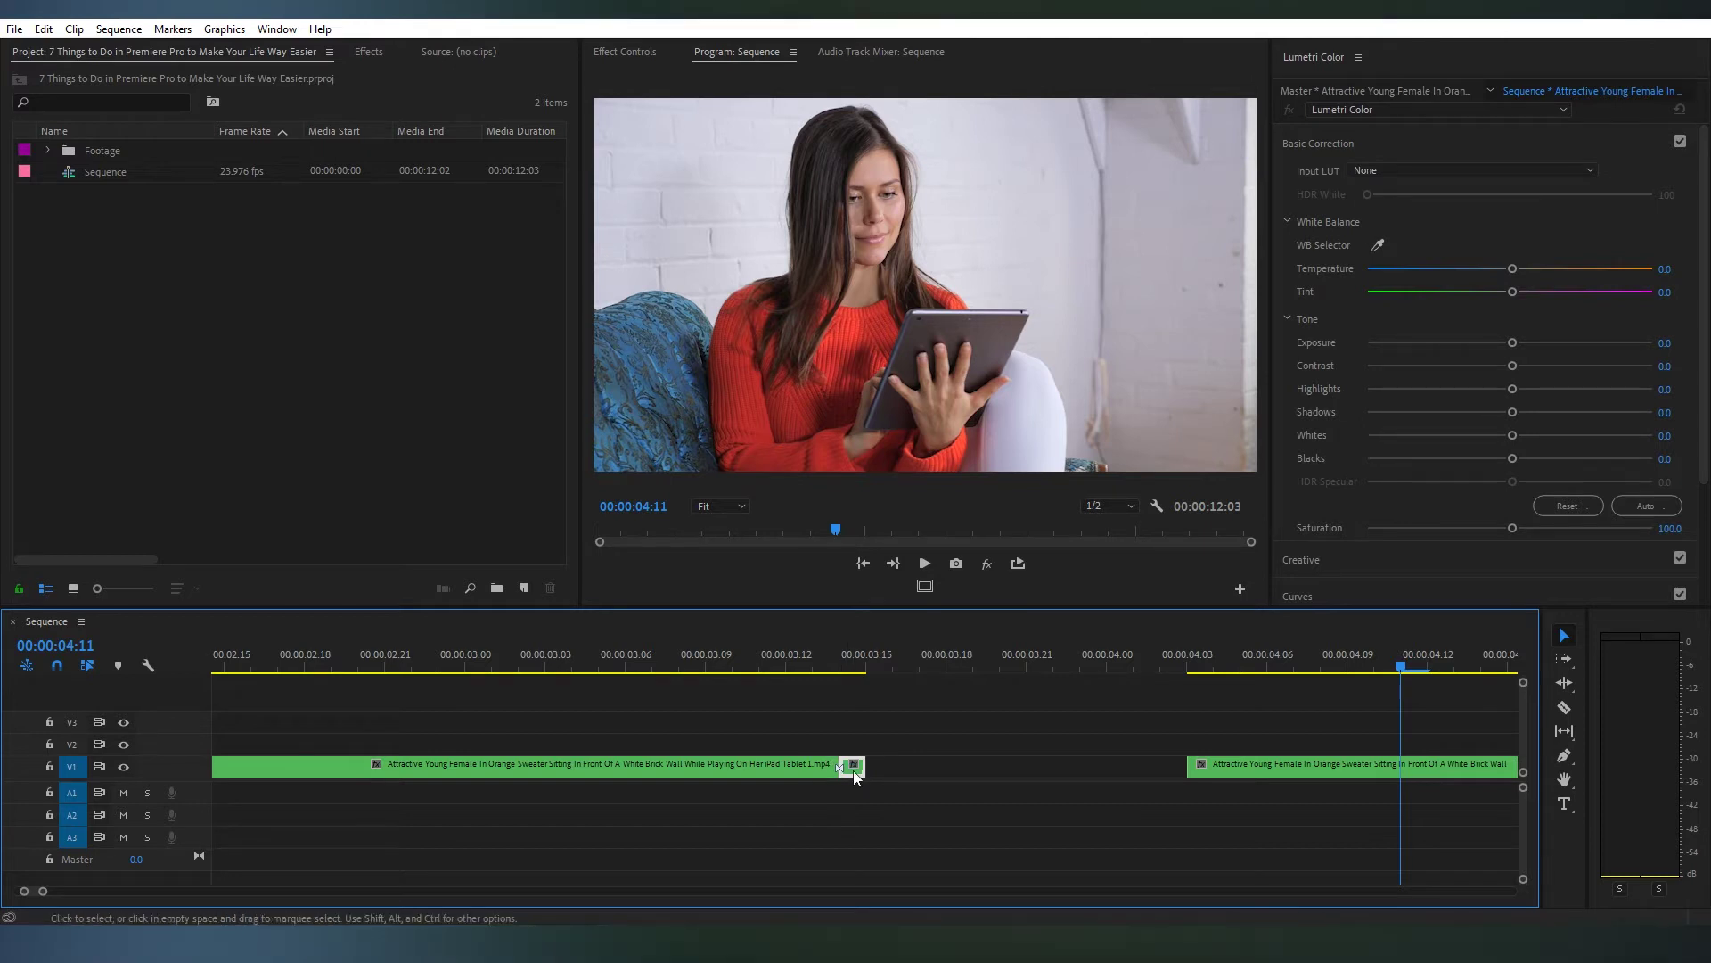
right_click(853, 774)
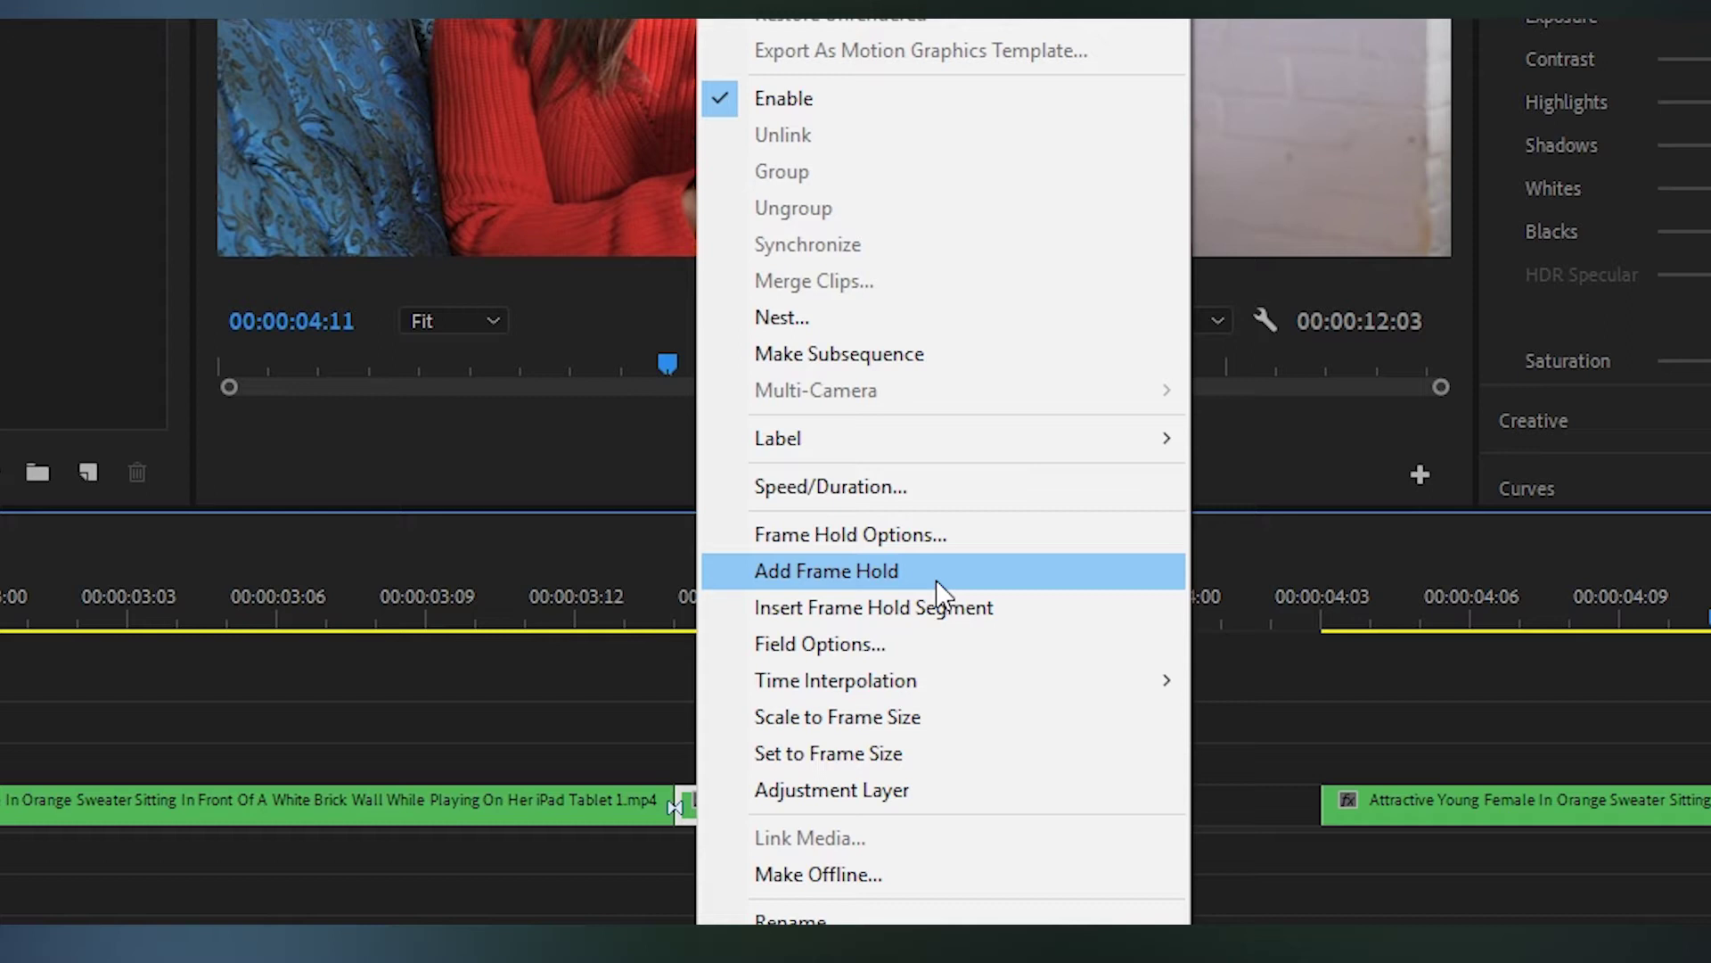
click(936, 572)
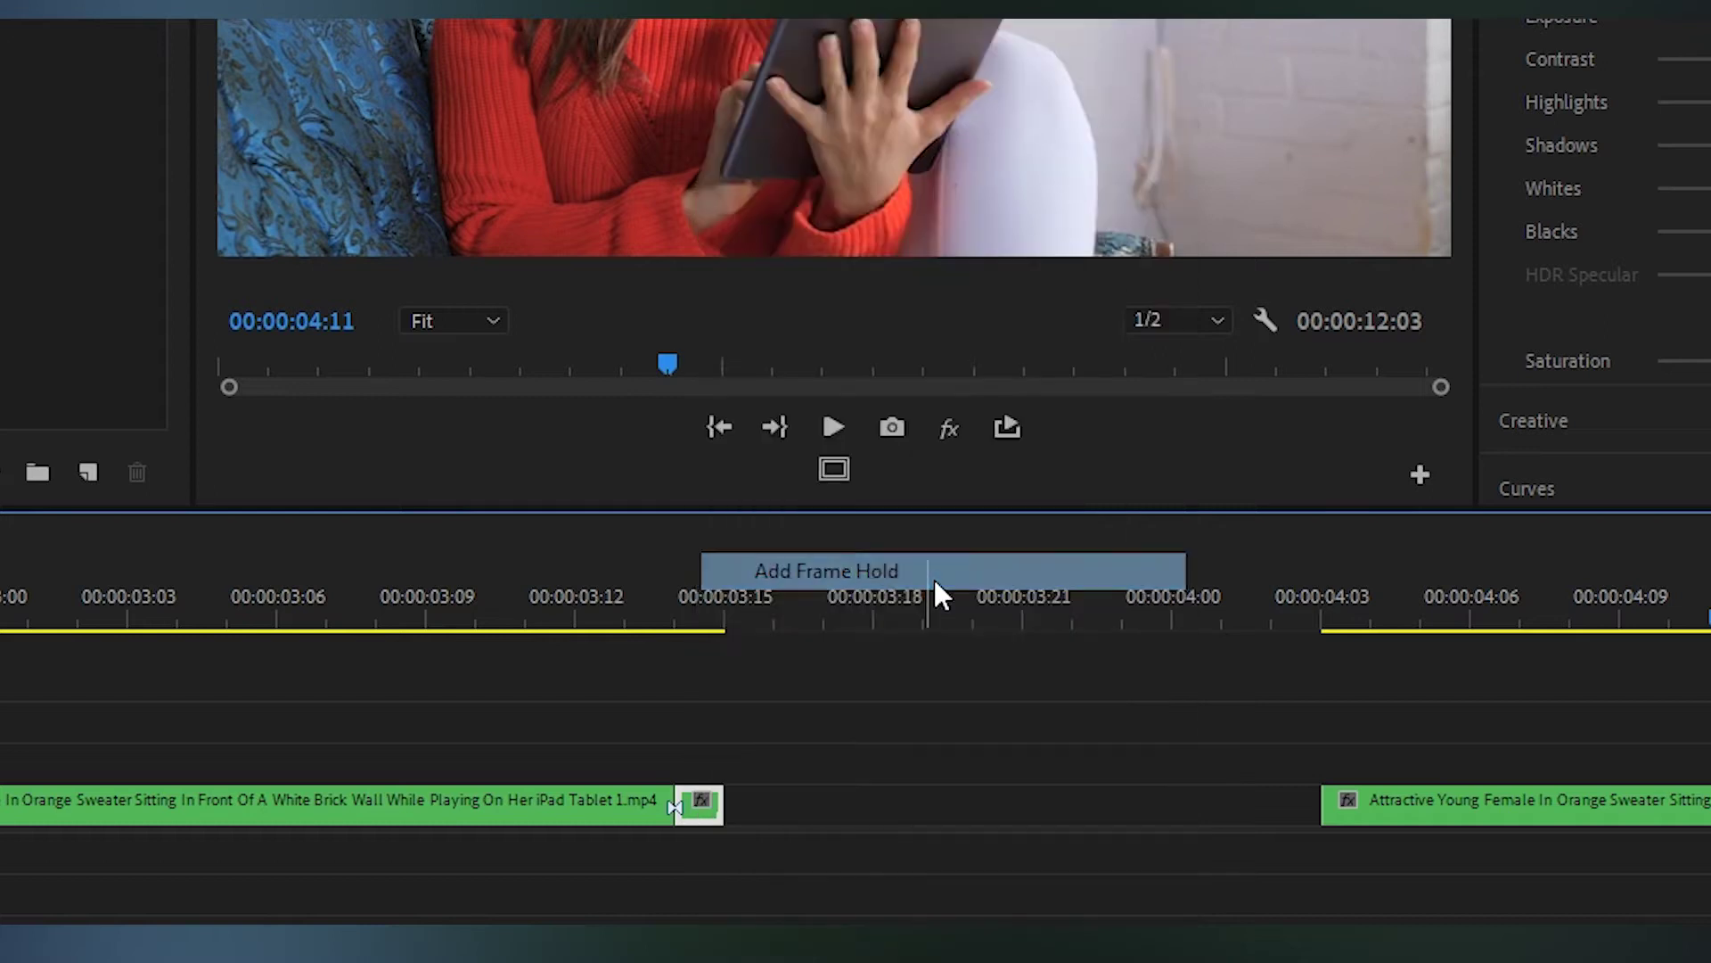
key(Up)
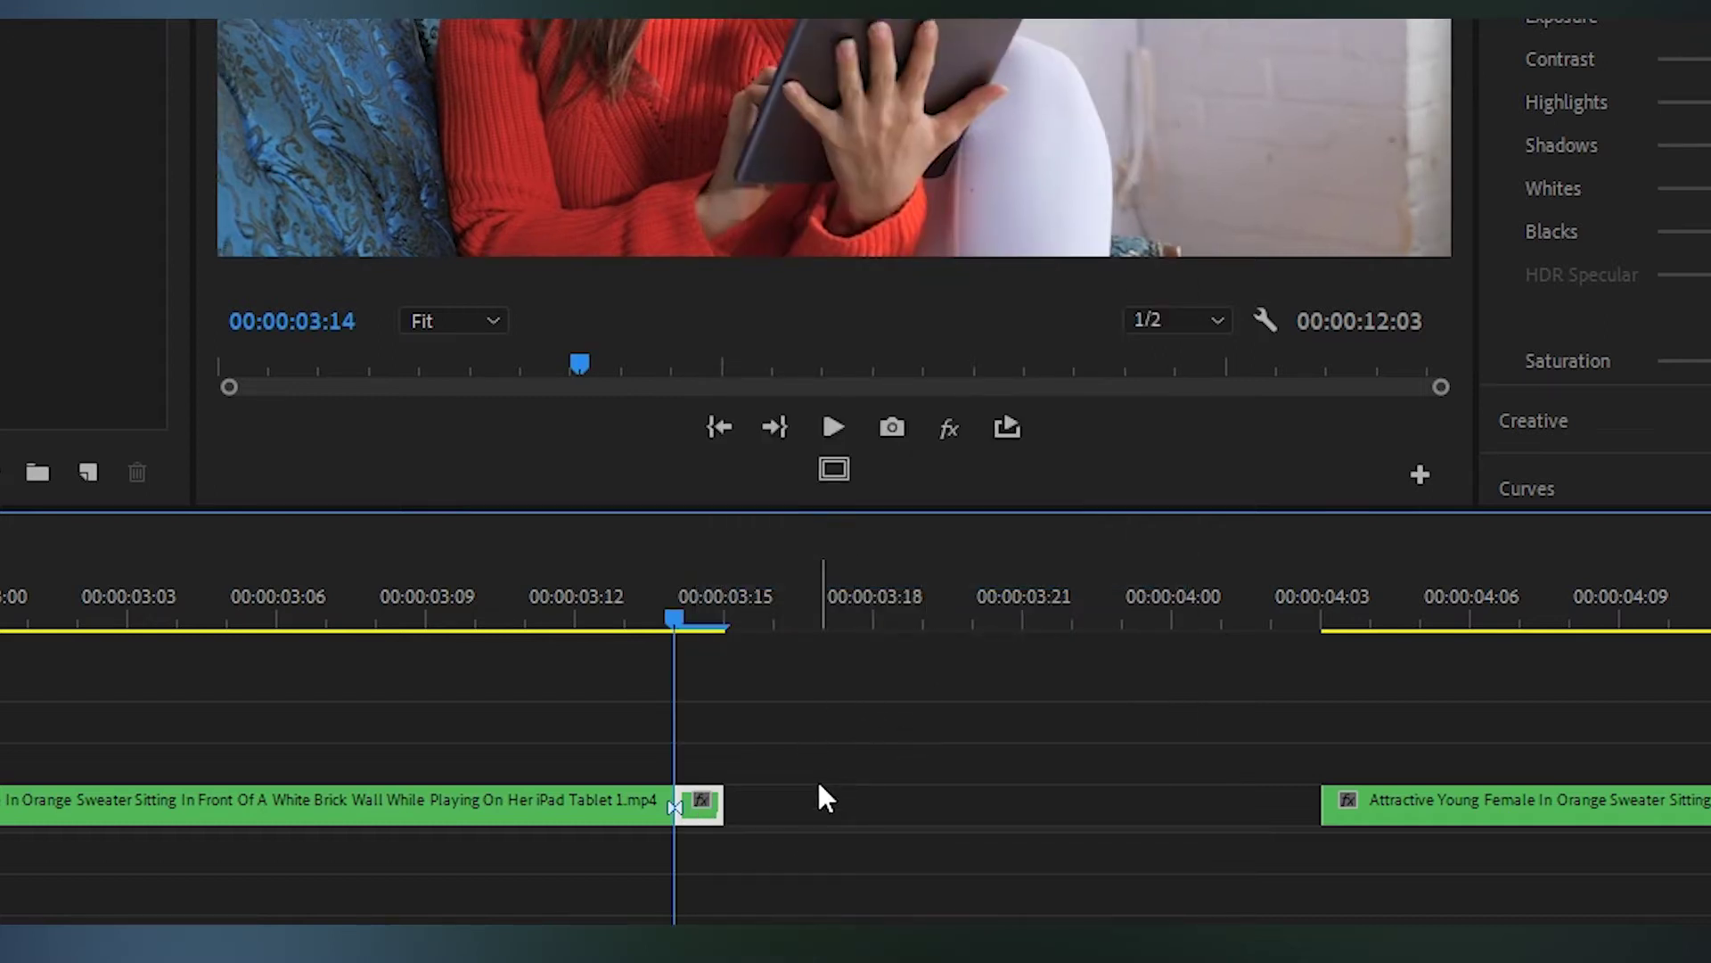
Step: Stretch the held frame across the gap, pushing the closing section later
drag(724, 802, 1360, 839)
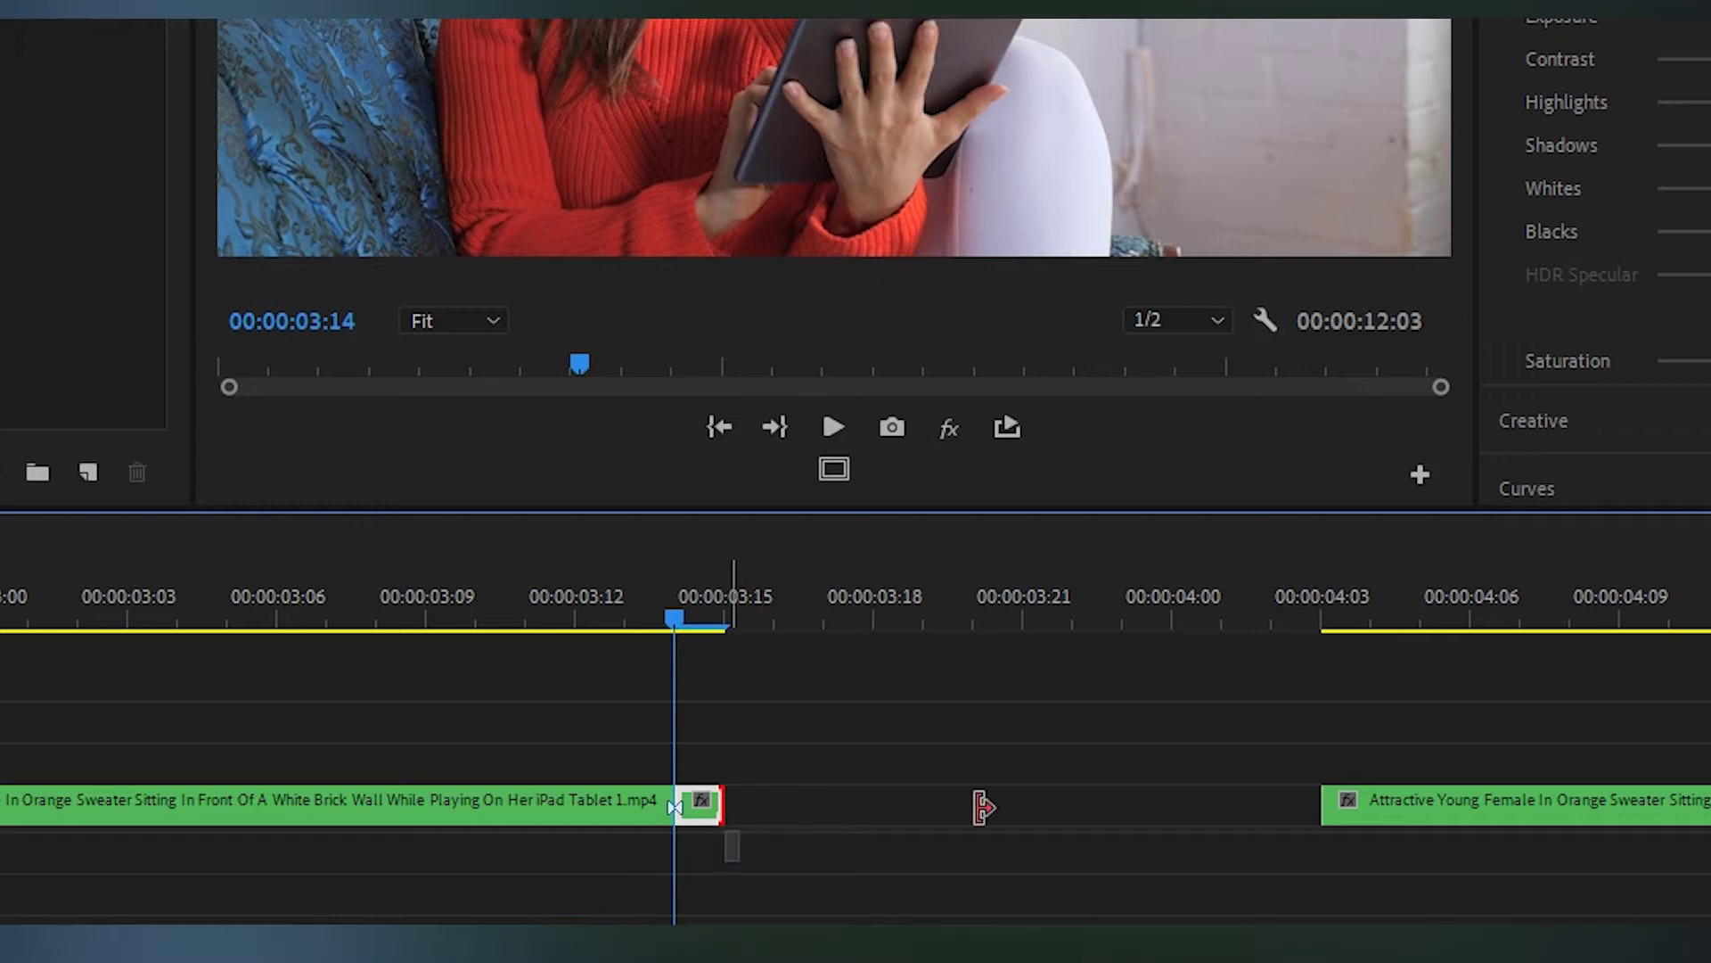
key(minus)
key(minus)
key(minus)
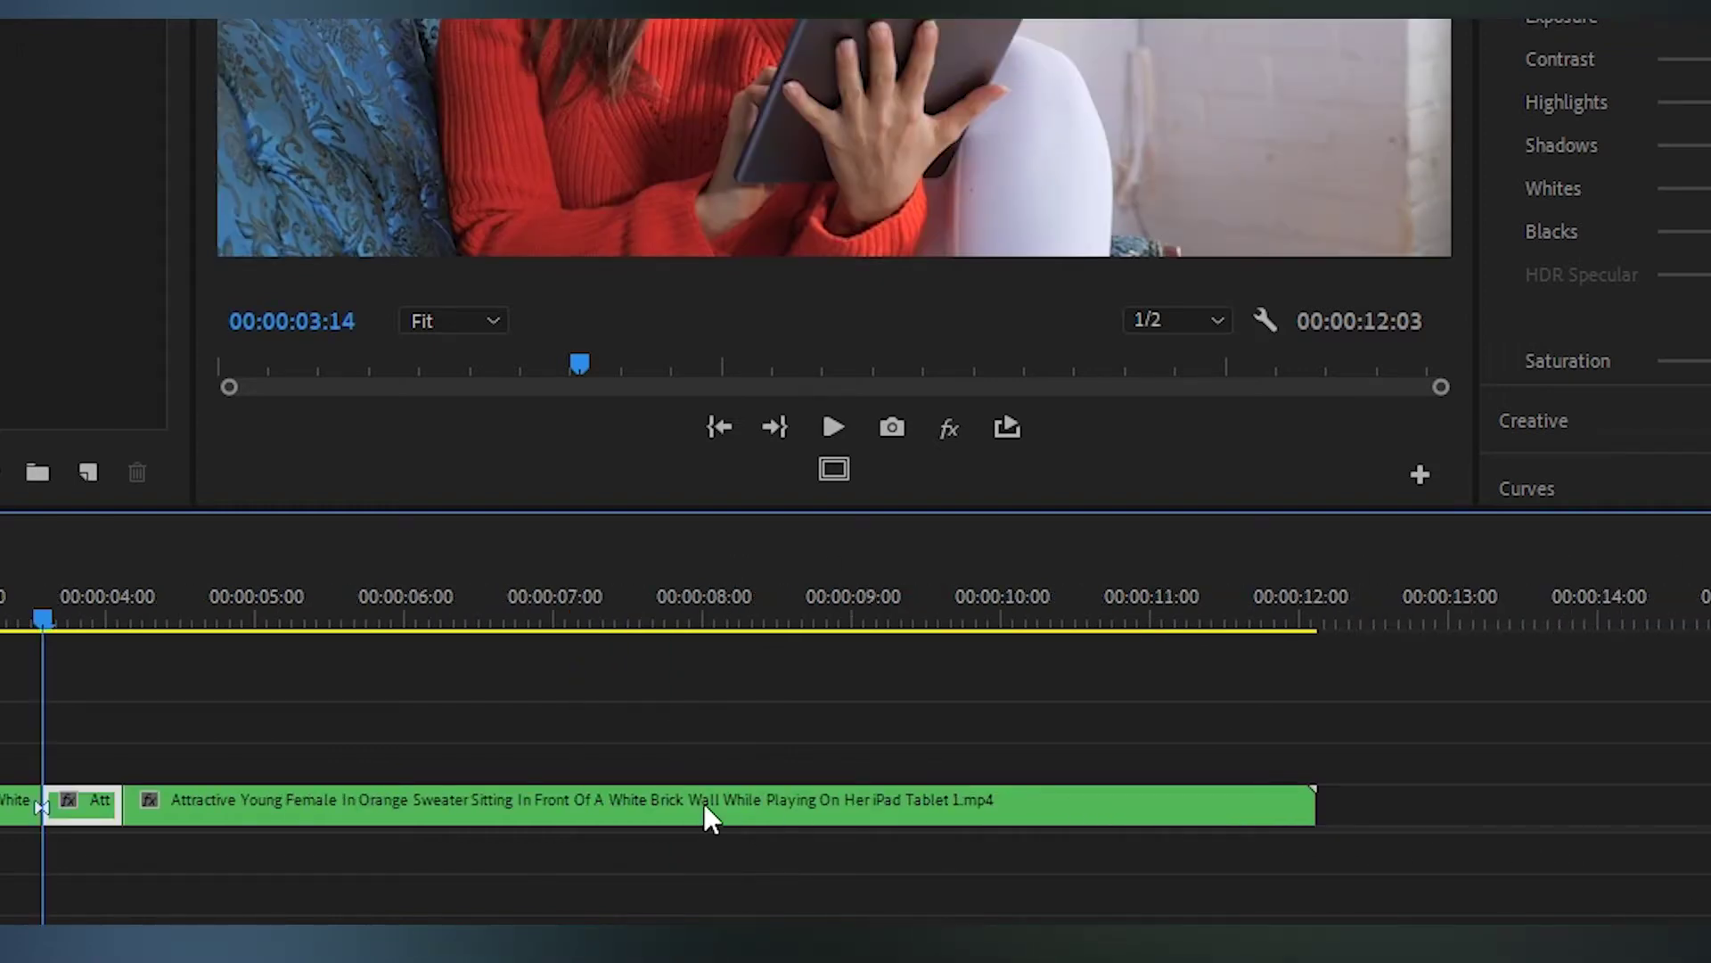
drag(705, 803, 1424, 810)
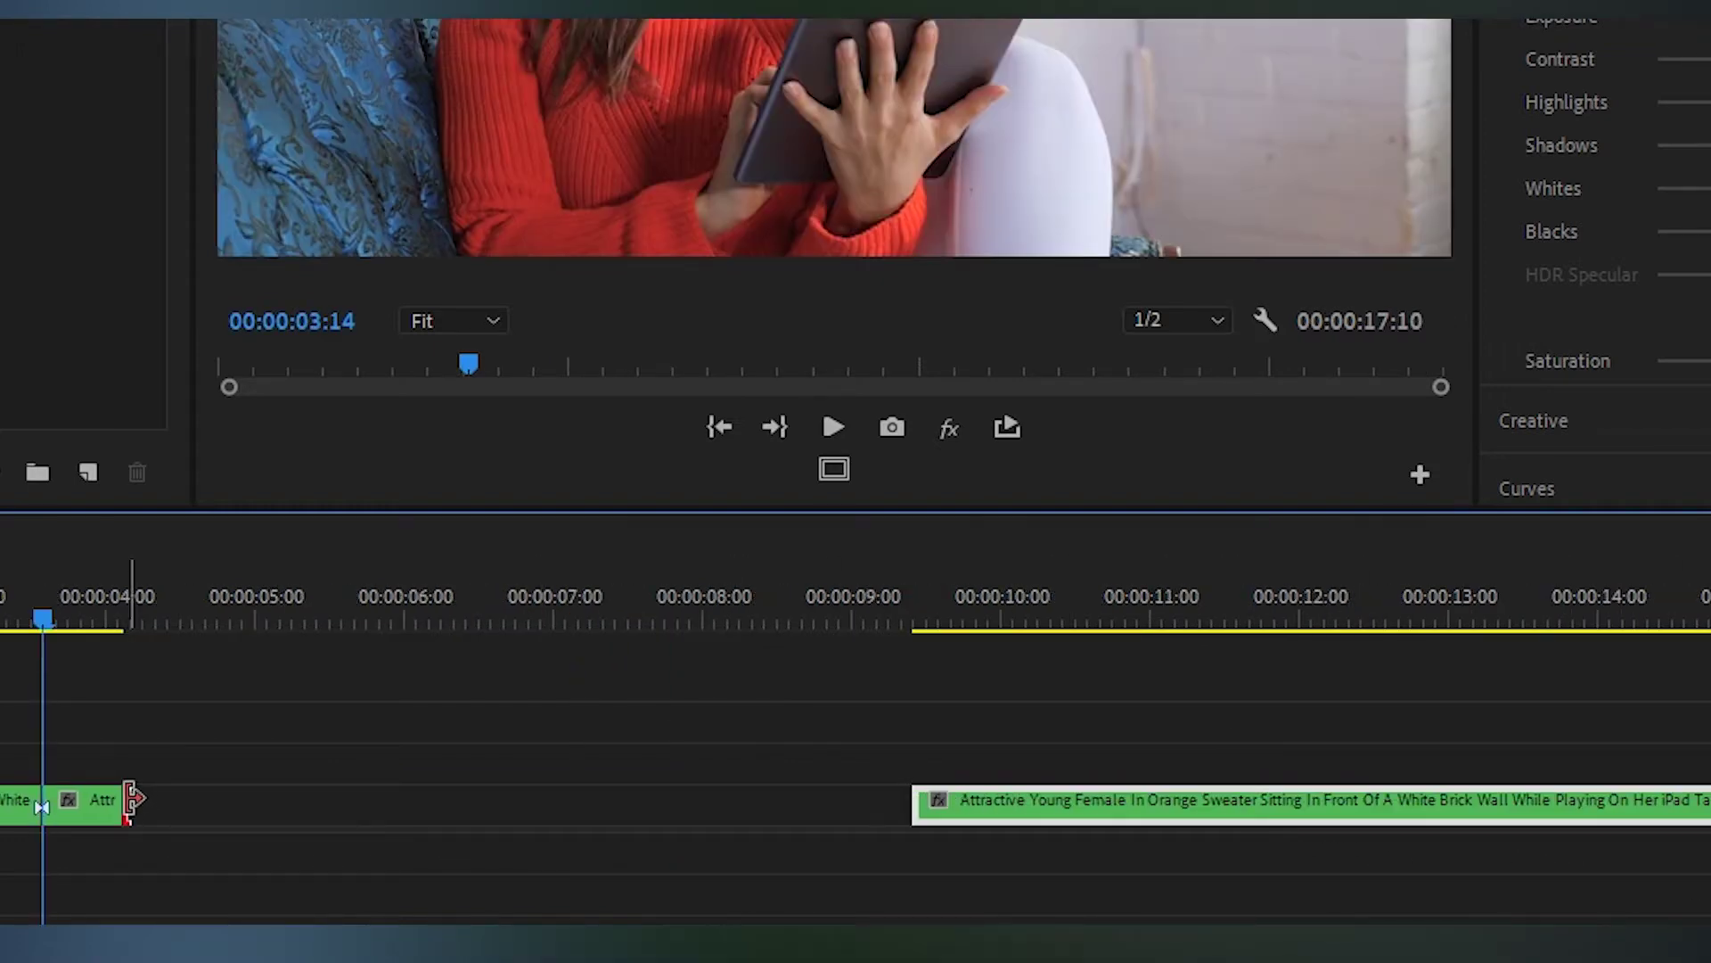
drag(123, 805, 1319, 808)
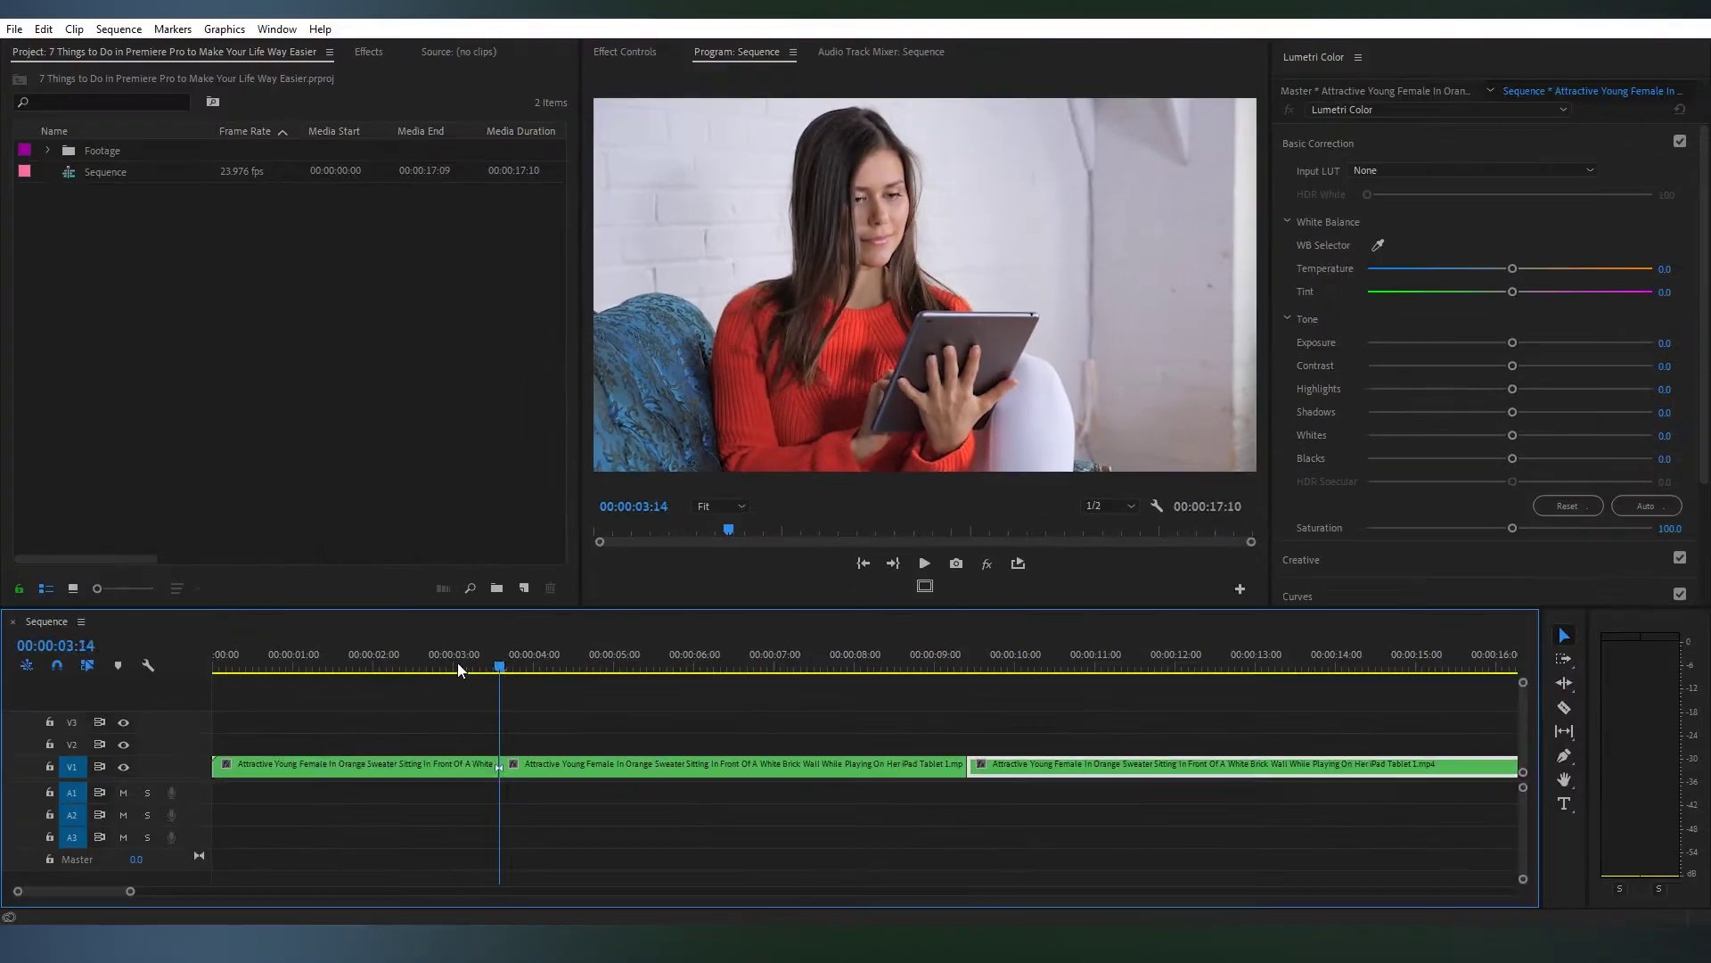
Step: Play back the frozen-frame result, then scrub forward into the tablet clip
click(448, 662)
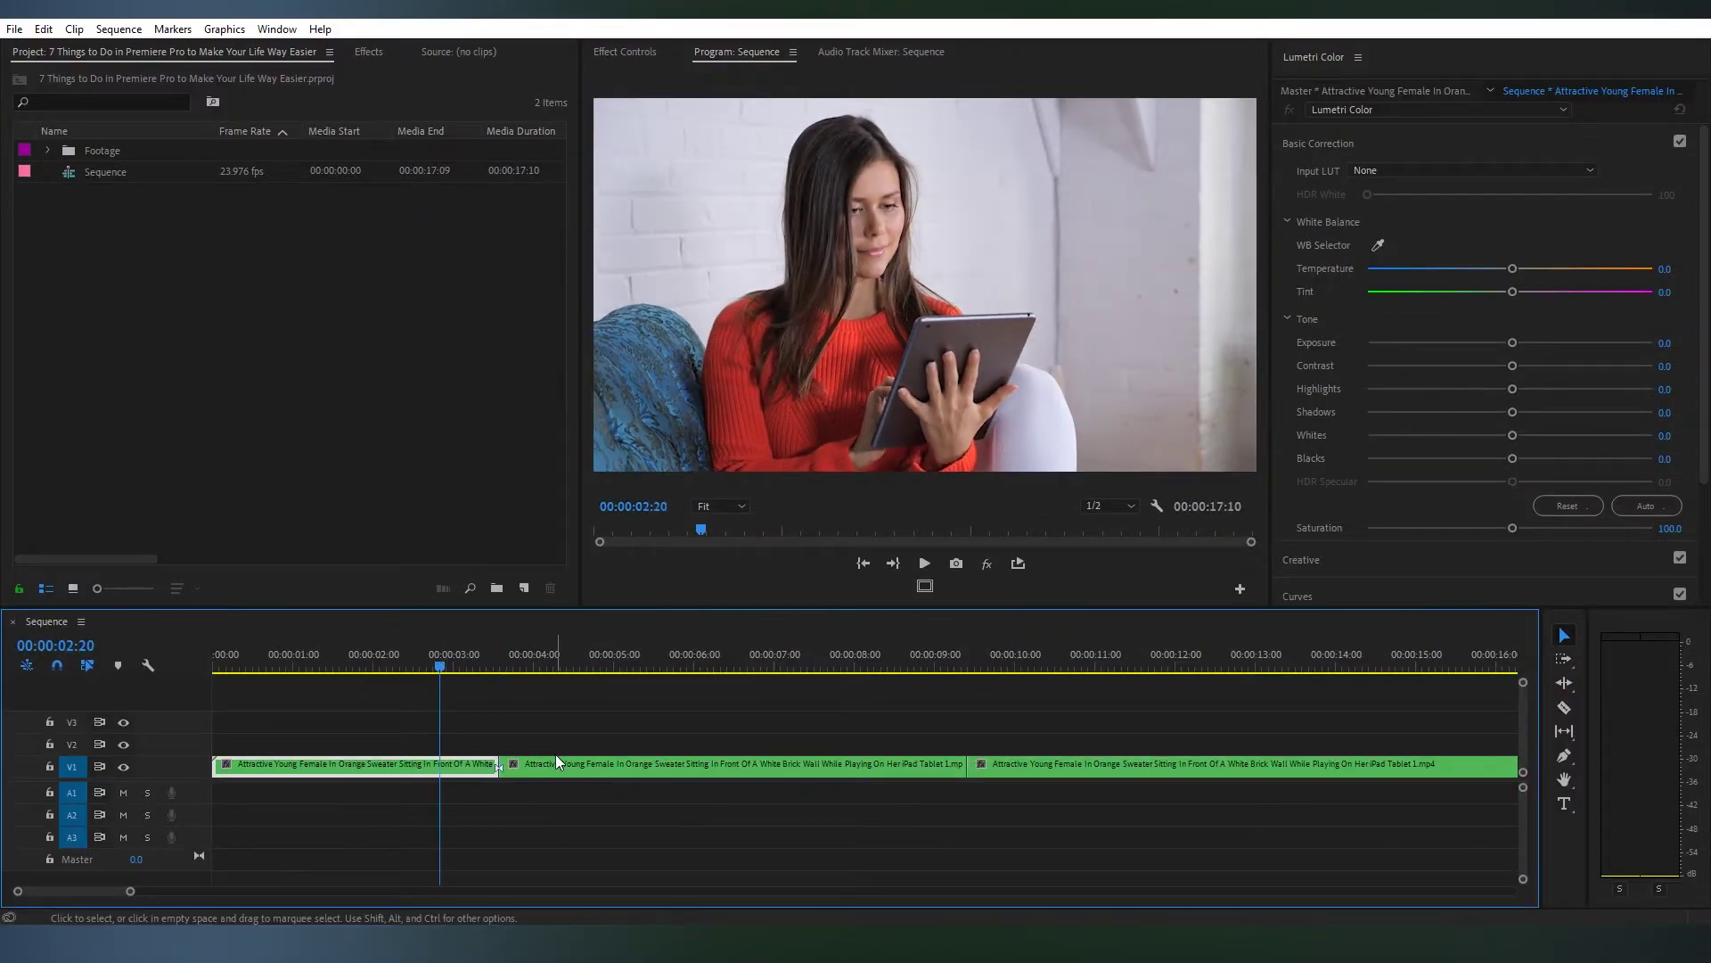
key(space)
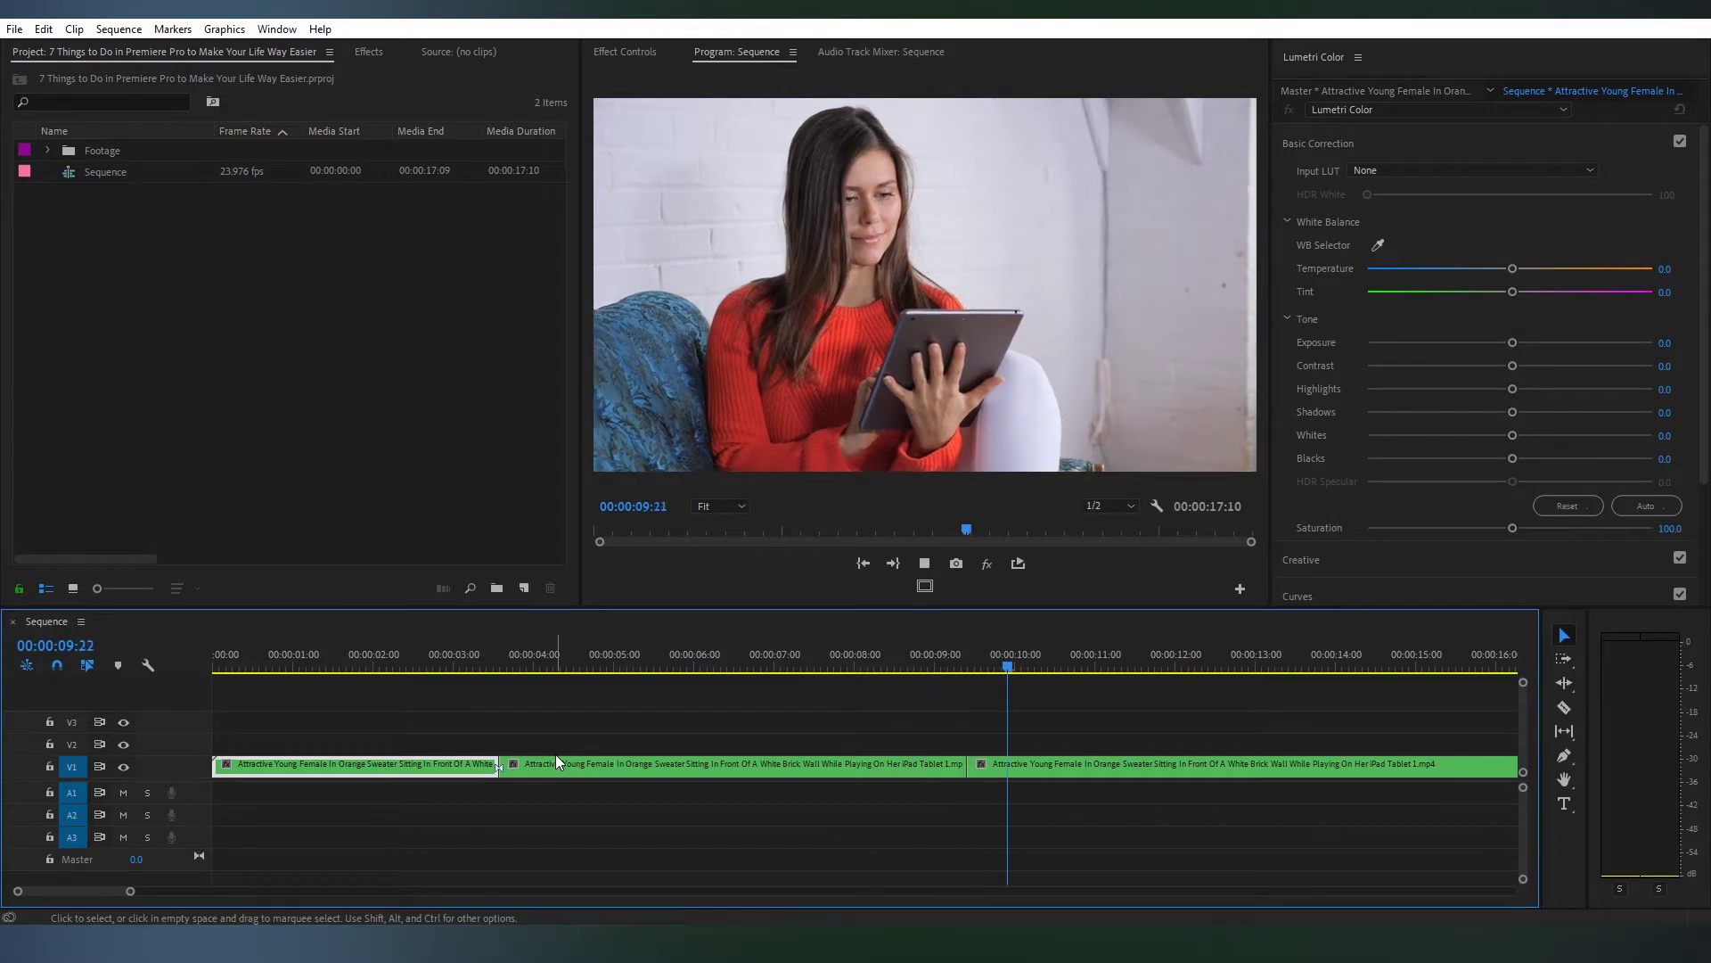
key(space)
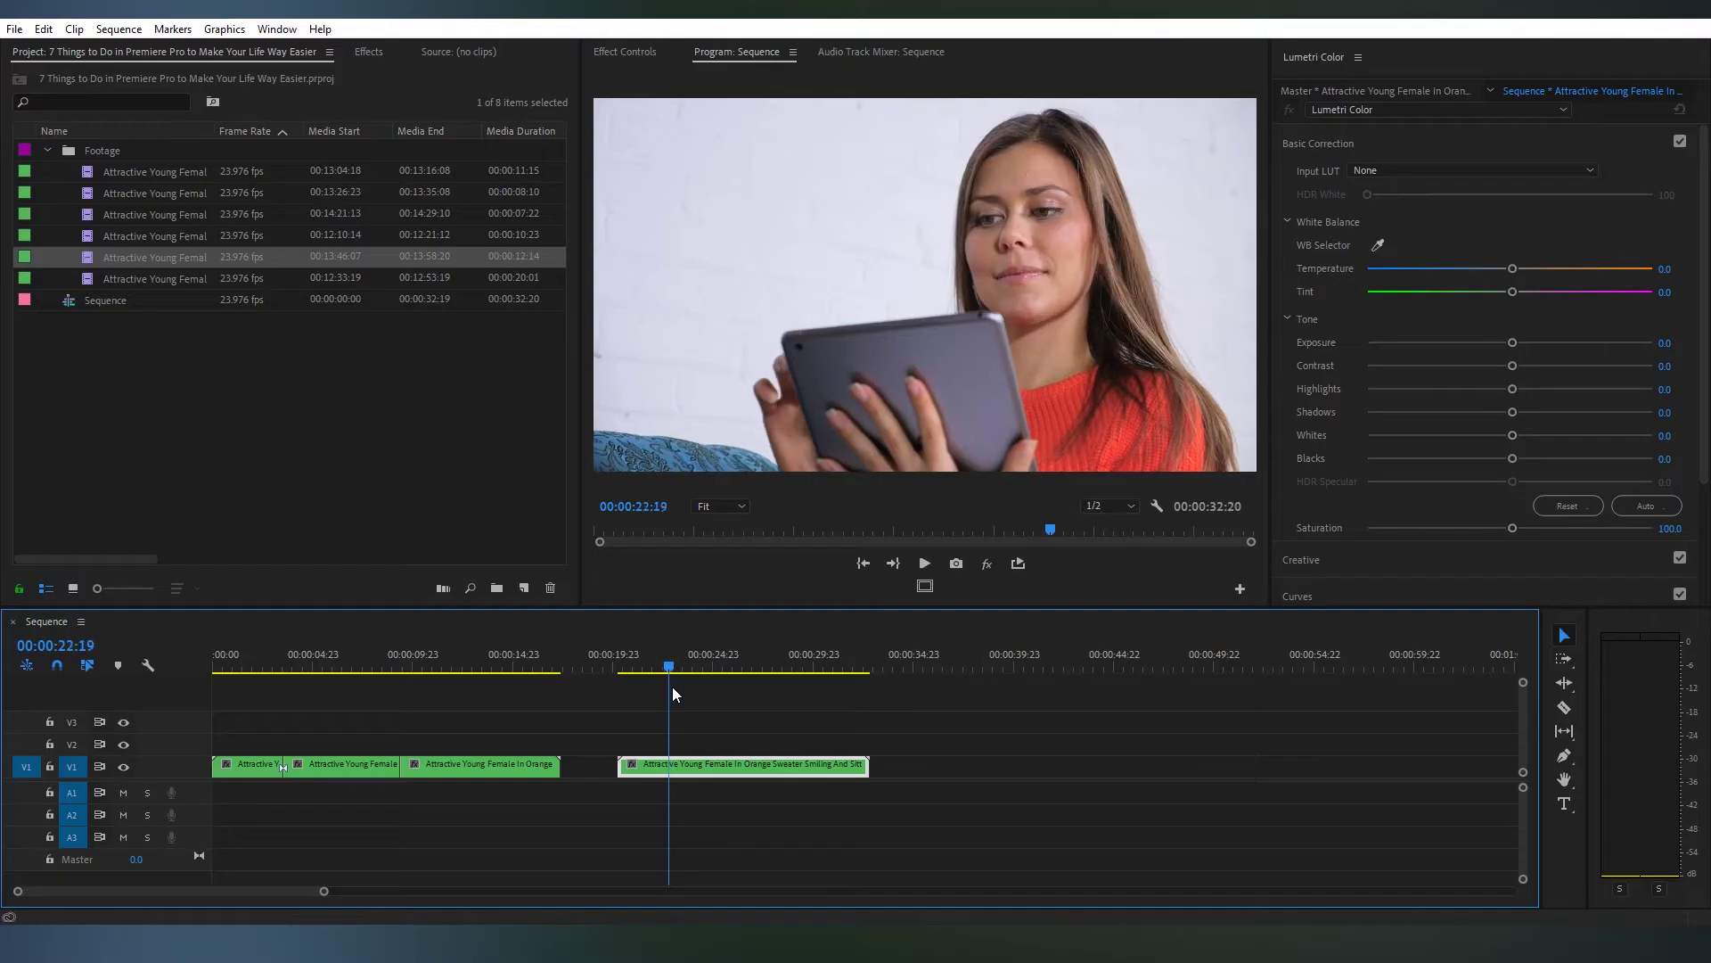
drag(696, 688, 825, 698)
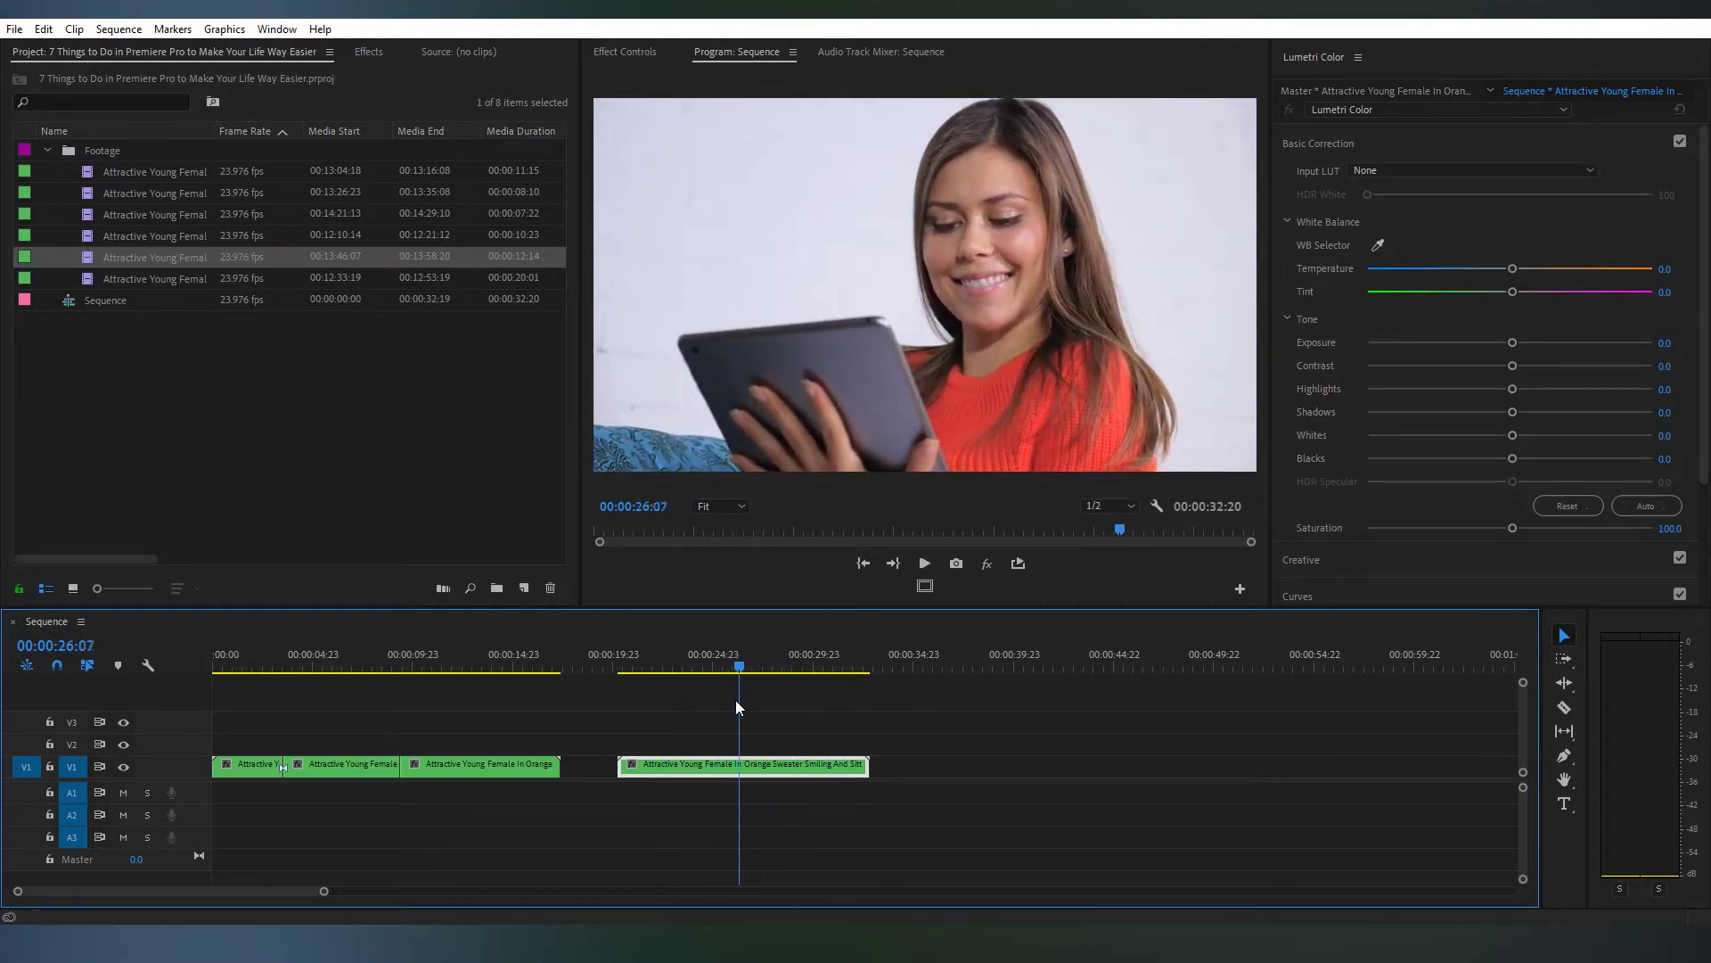
Step: Play the tablet clip from its start, then search the Effects panel for 'warp'
mouse_move(825, 696)
mouse_down()
mouse_move(670, 692)
mouse_move(806, 705)
mouse_move(708, 700)
mouse_up()
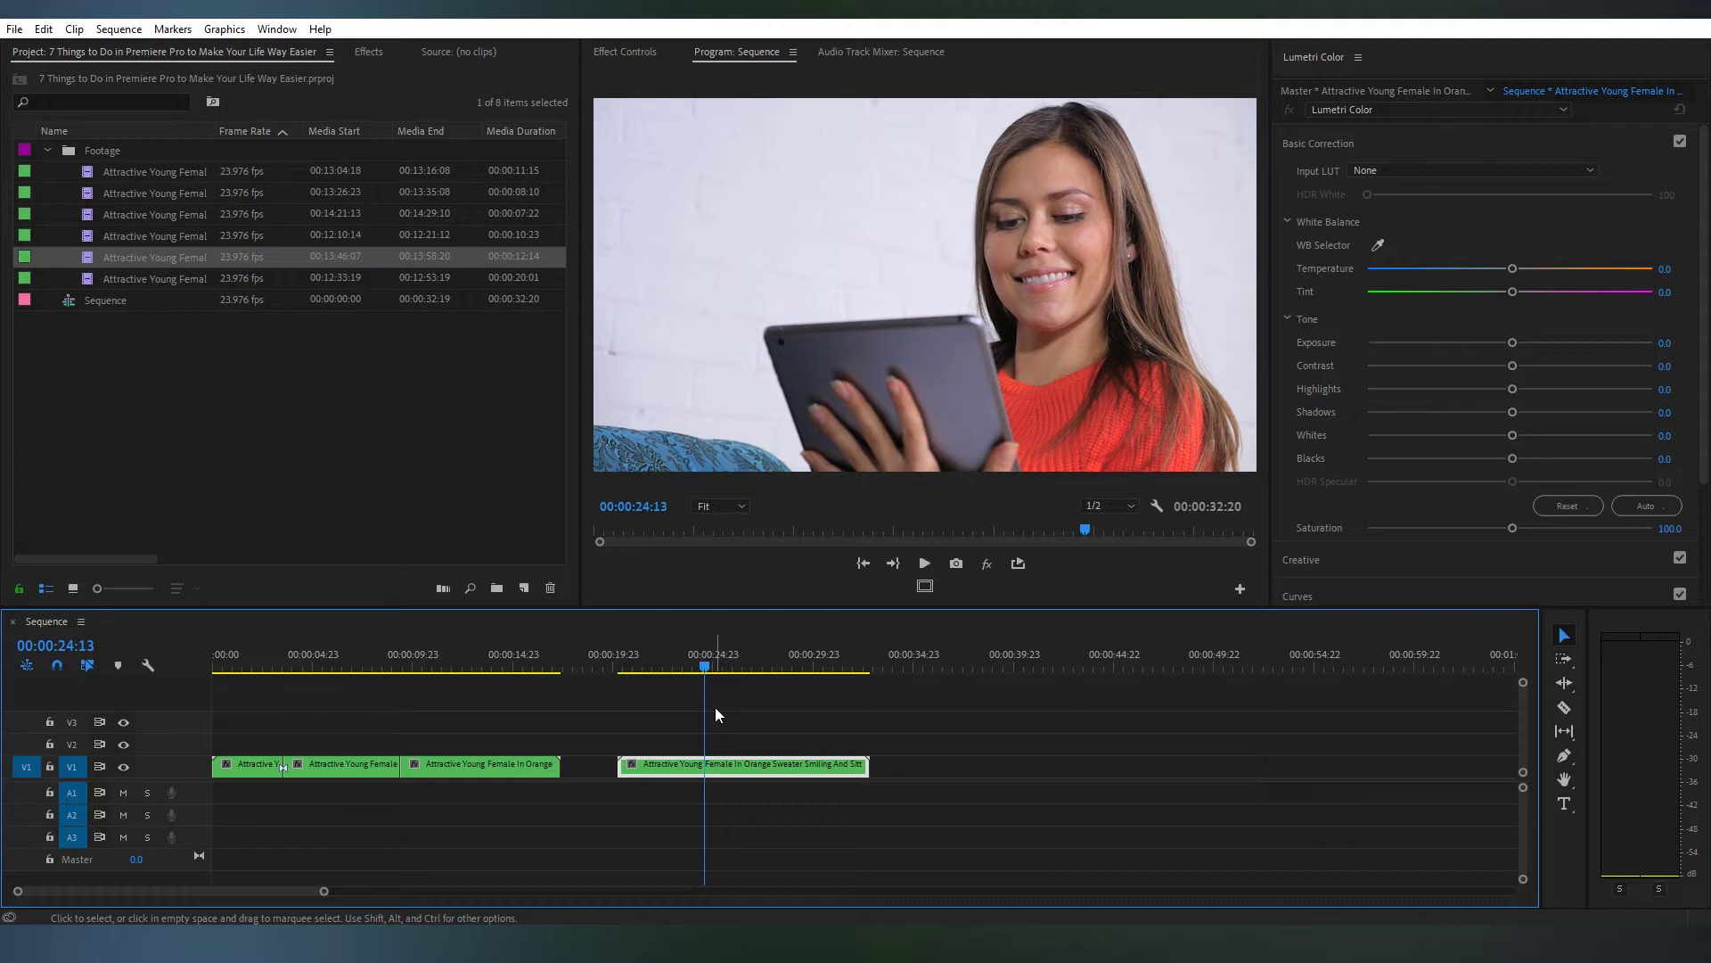
click(627, 669)
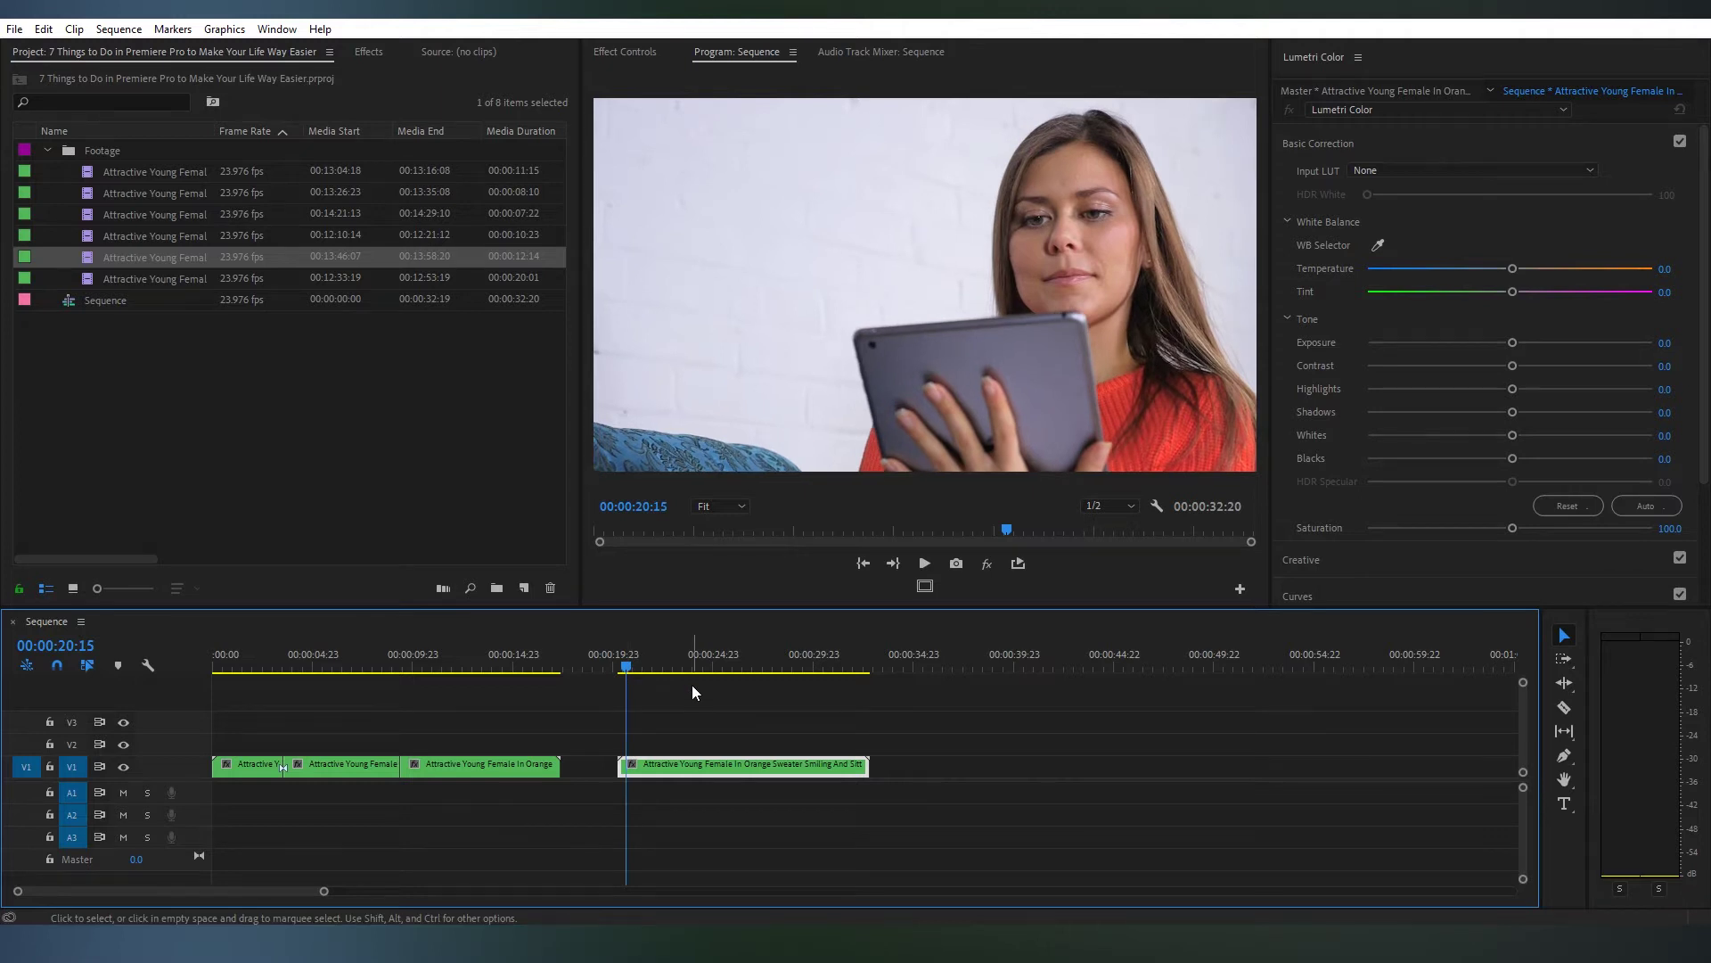
key(space)
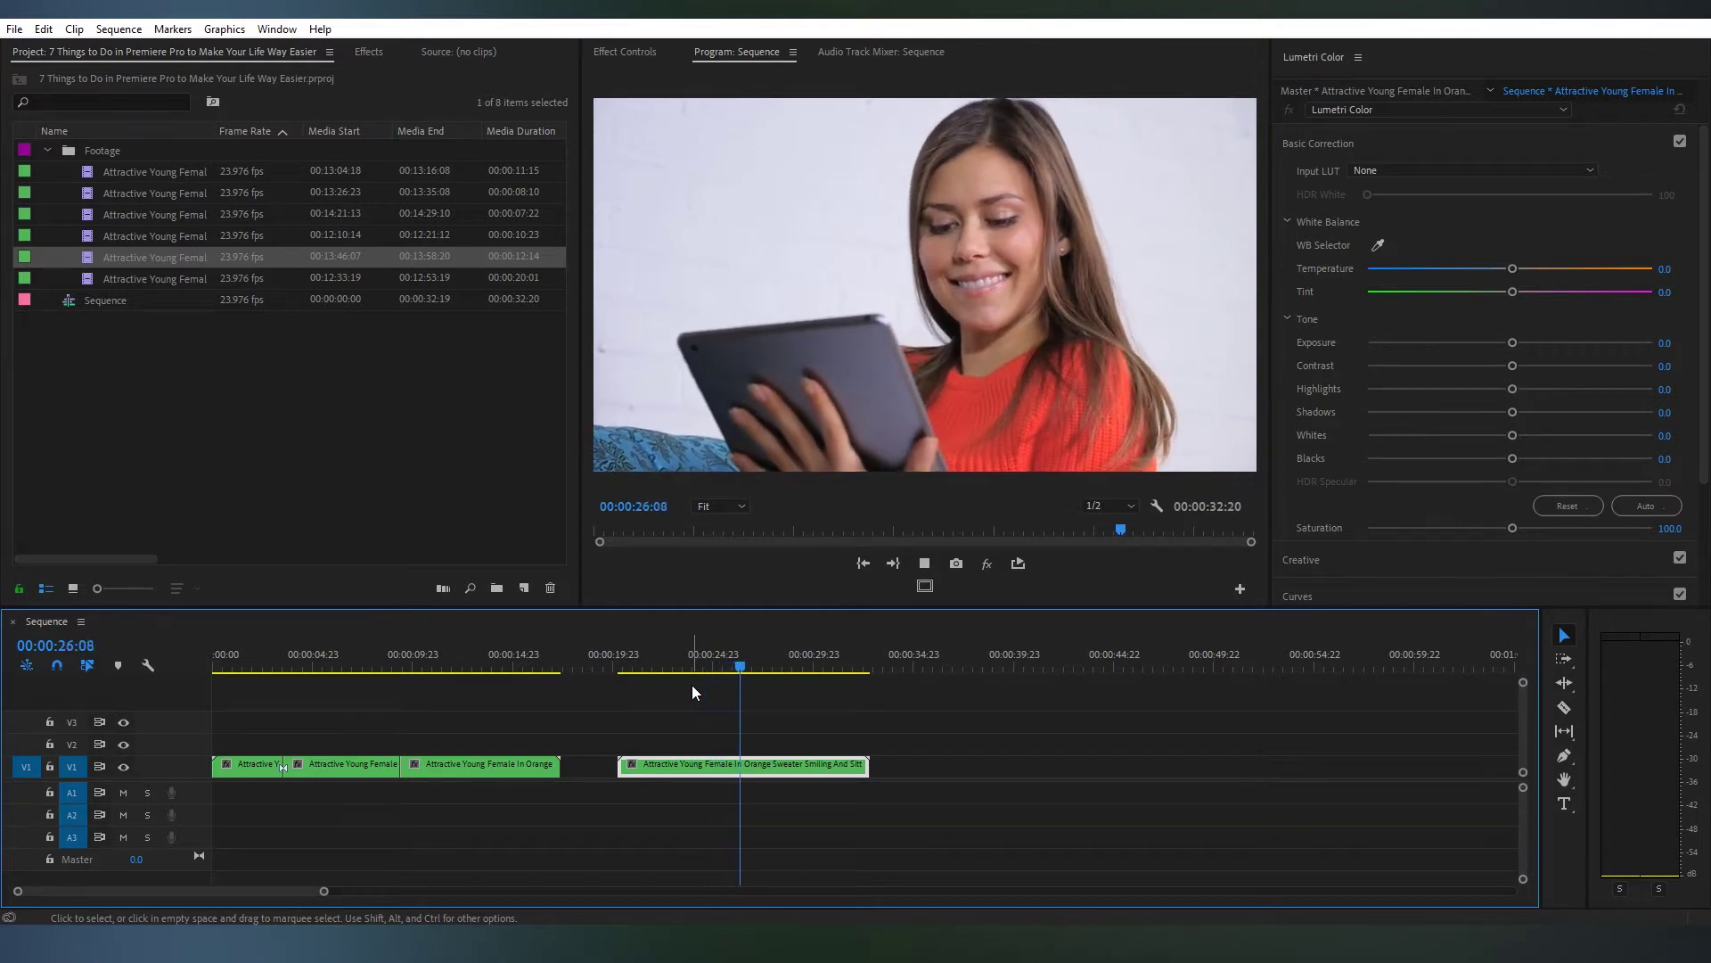
click(367, 52)
click(103, 77)
text(warp)
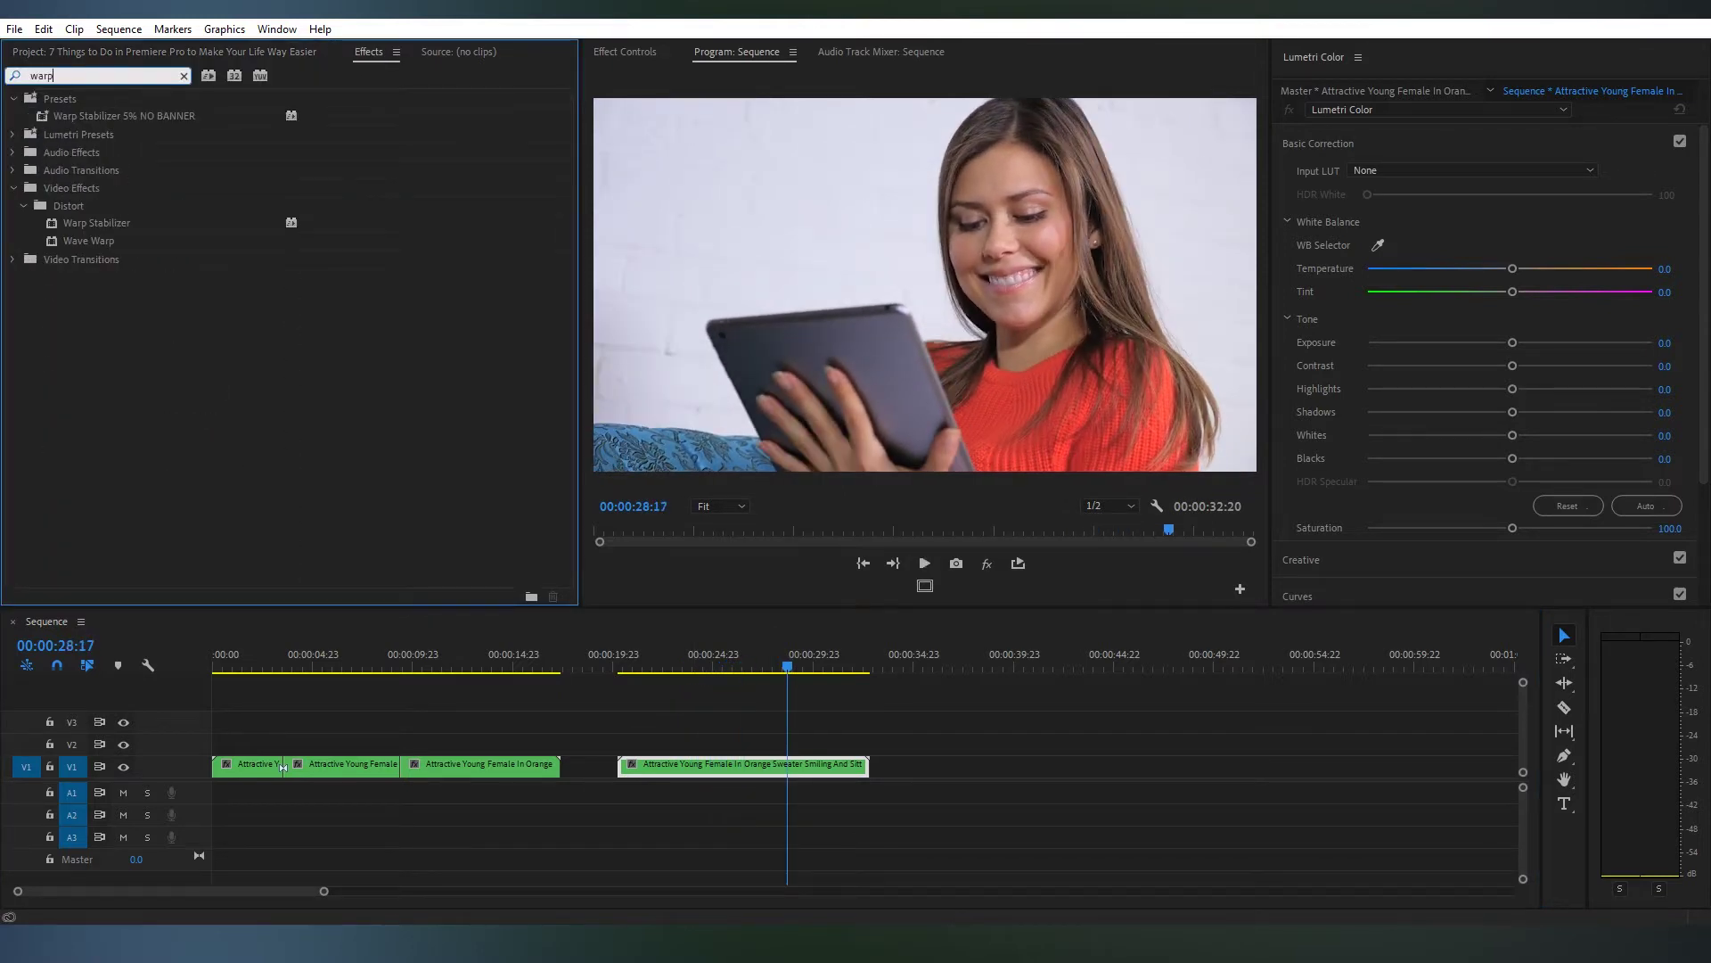
Step: Apply Warp Stabilizer to the tablet clip and check its Effect Controls settings
drag(50, 222, 729, 769)
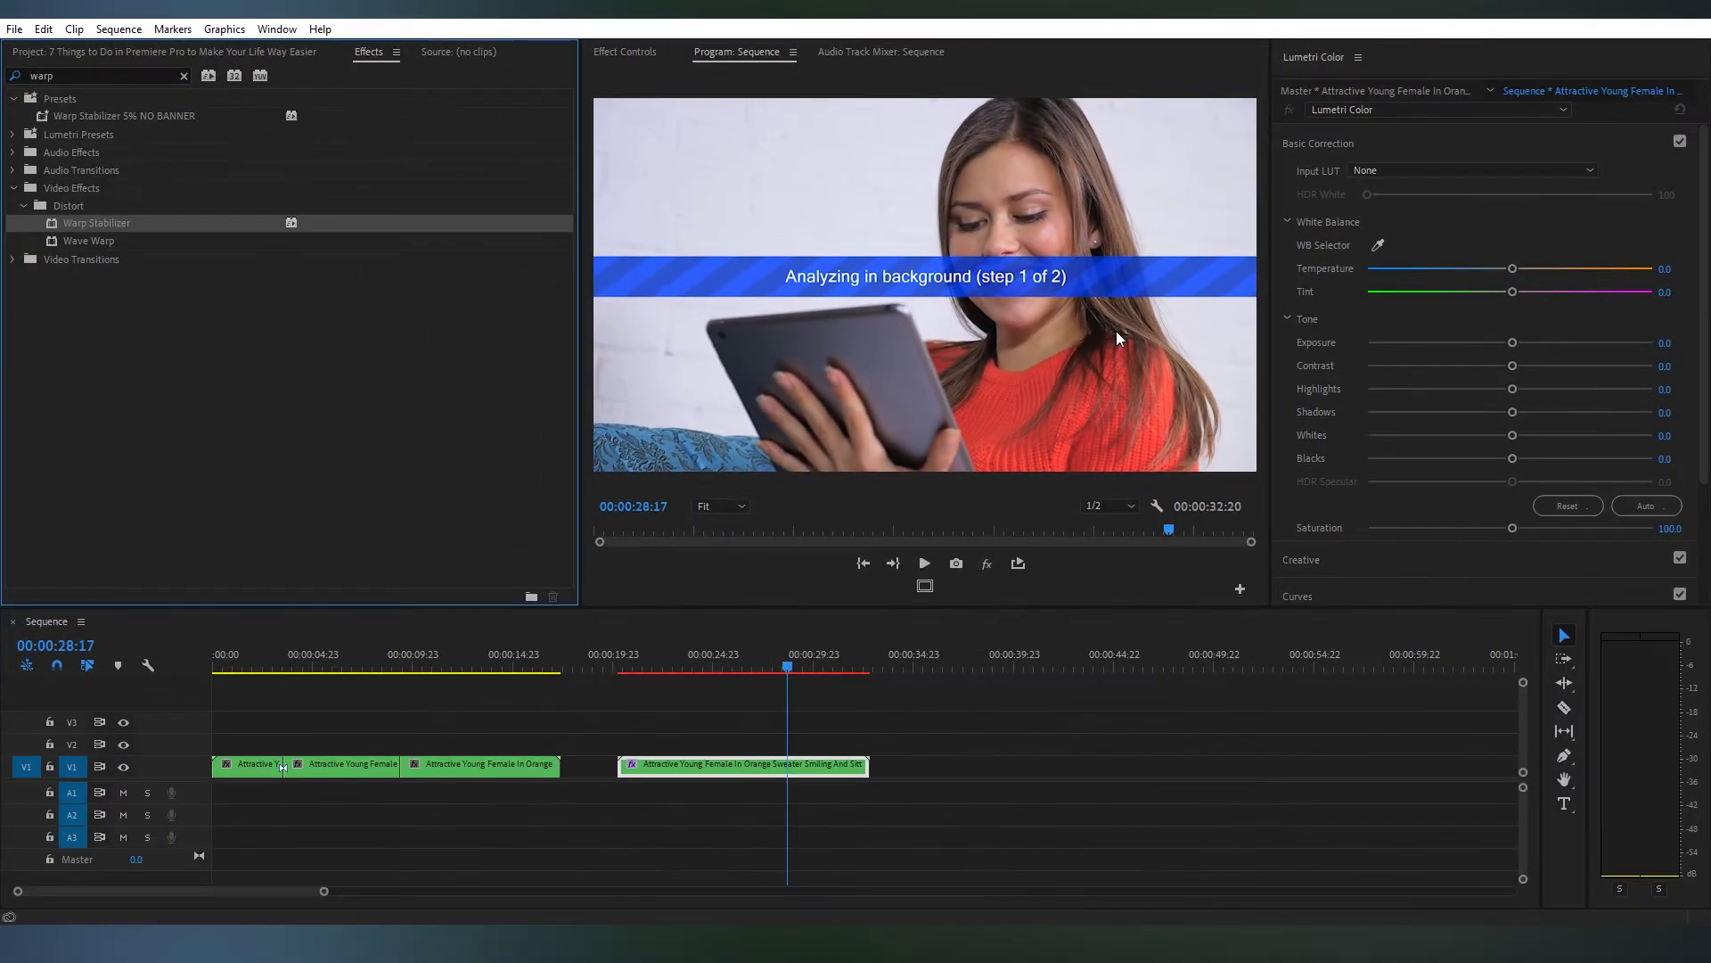
click(624, 51)
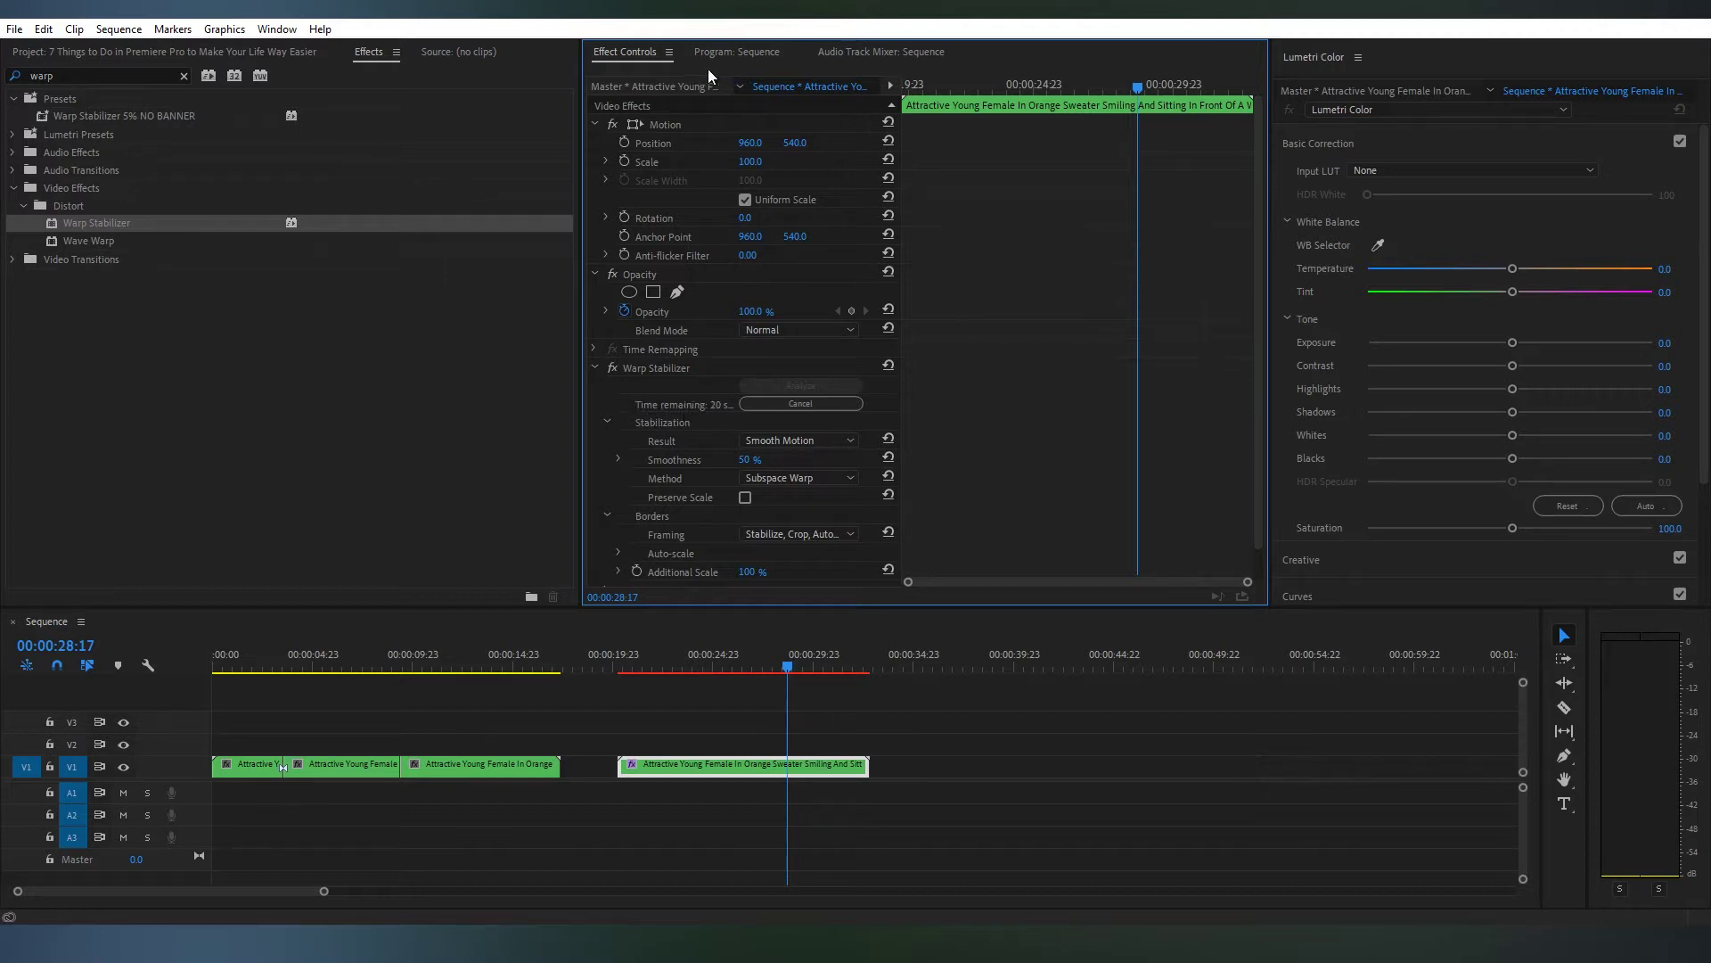
click(726, 54)
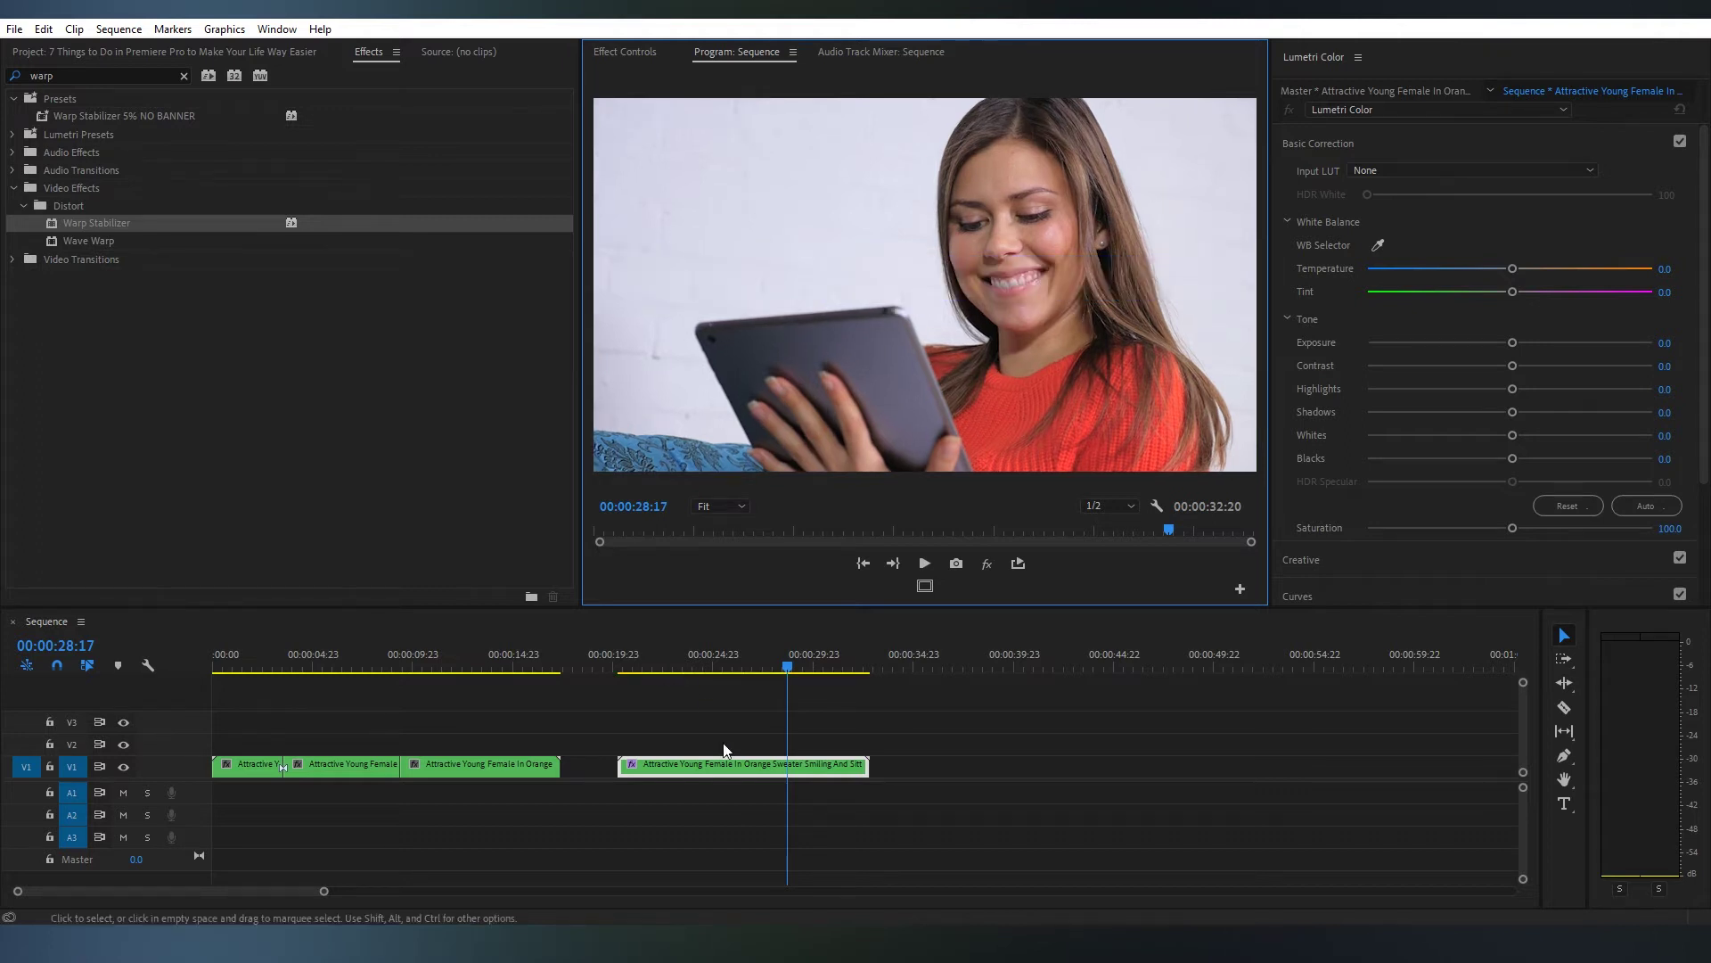
Step: Once analysis finishes, deselect and reselect the stabilised tablet clip
click(676, 715)
click(681, 768)
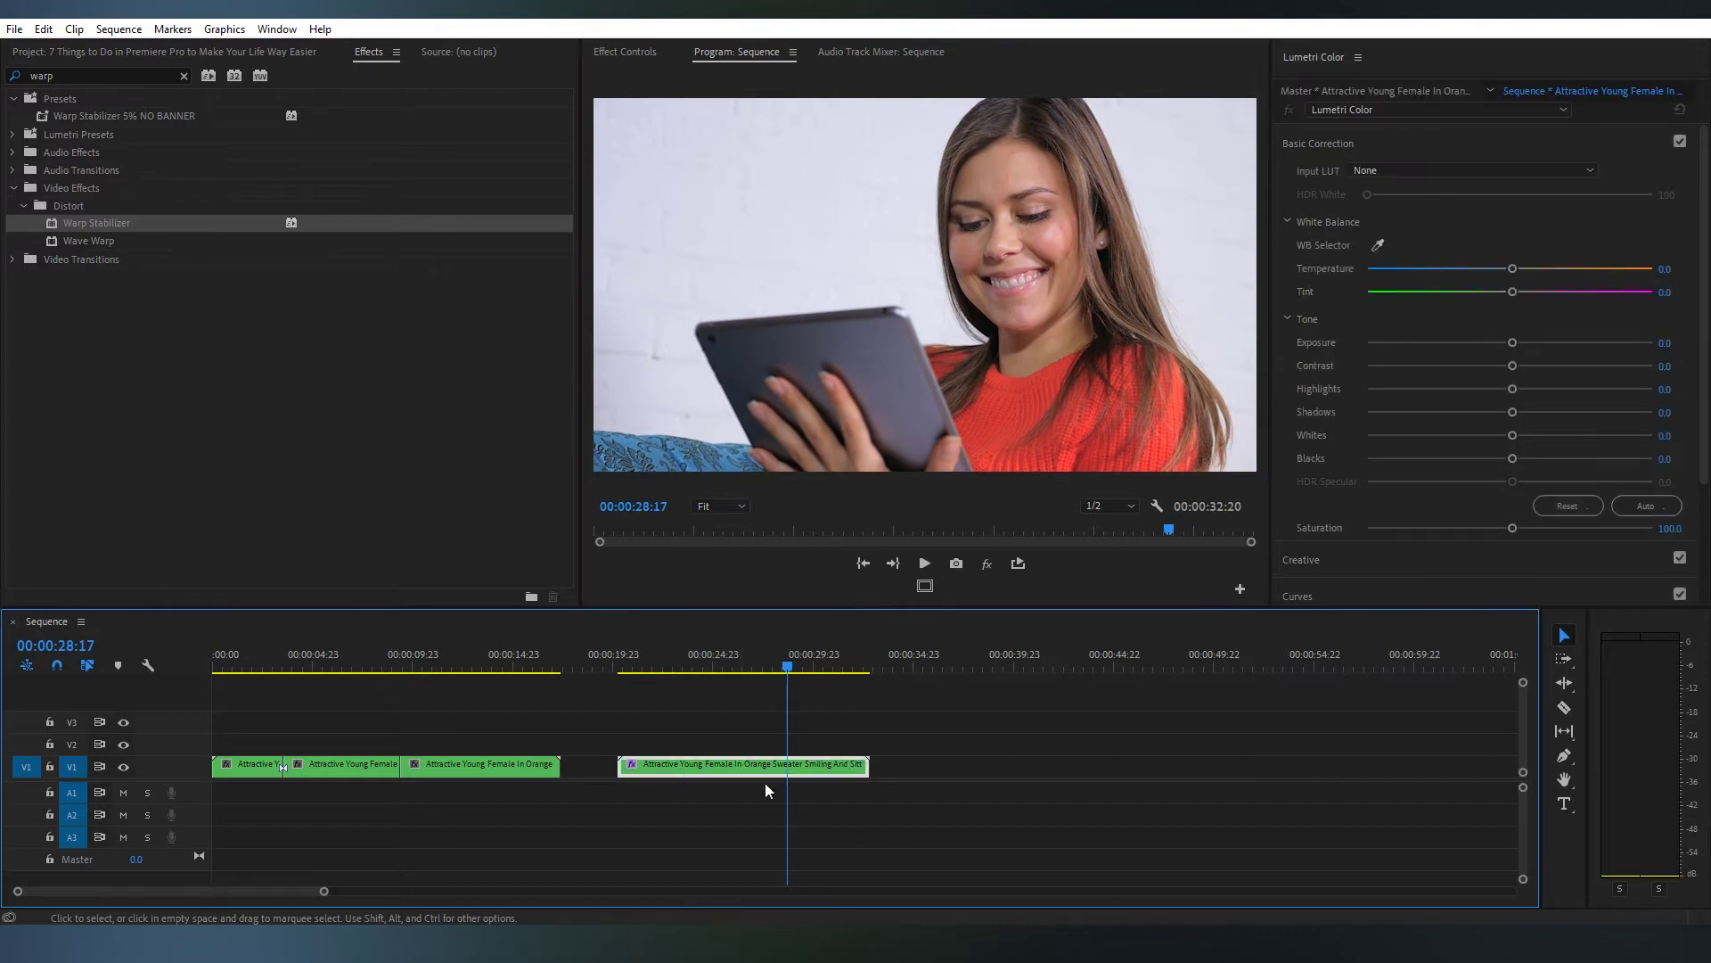
Step: Dock Effect Controls beside the Program Monitor and tick Warp Stabilizer's Advanced Hide Warning
click(625, 50)
click(736, 51)
drag(736, 51, 1472, 267)
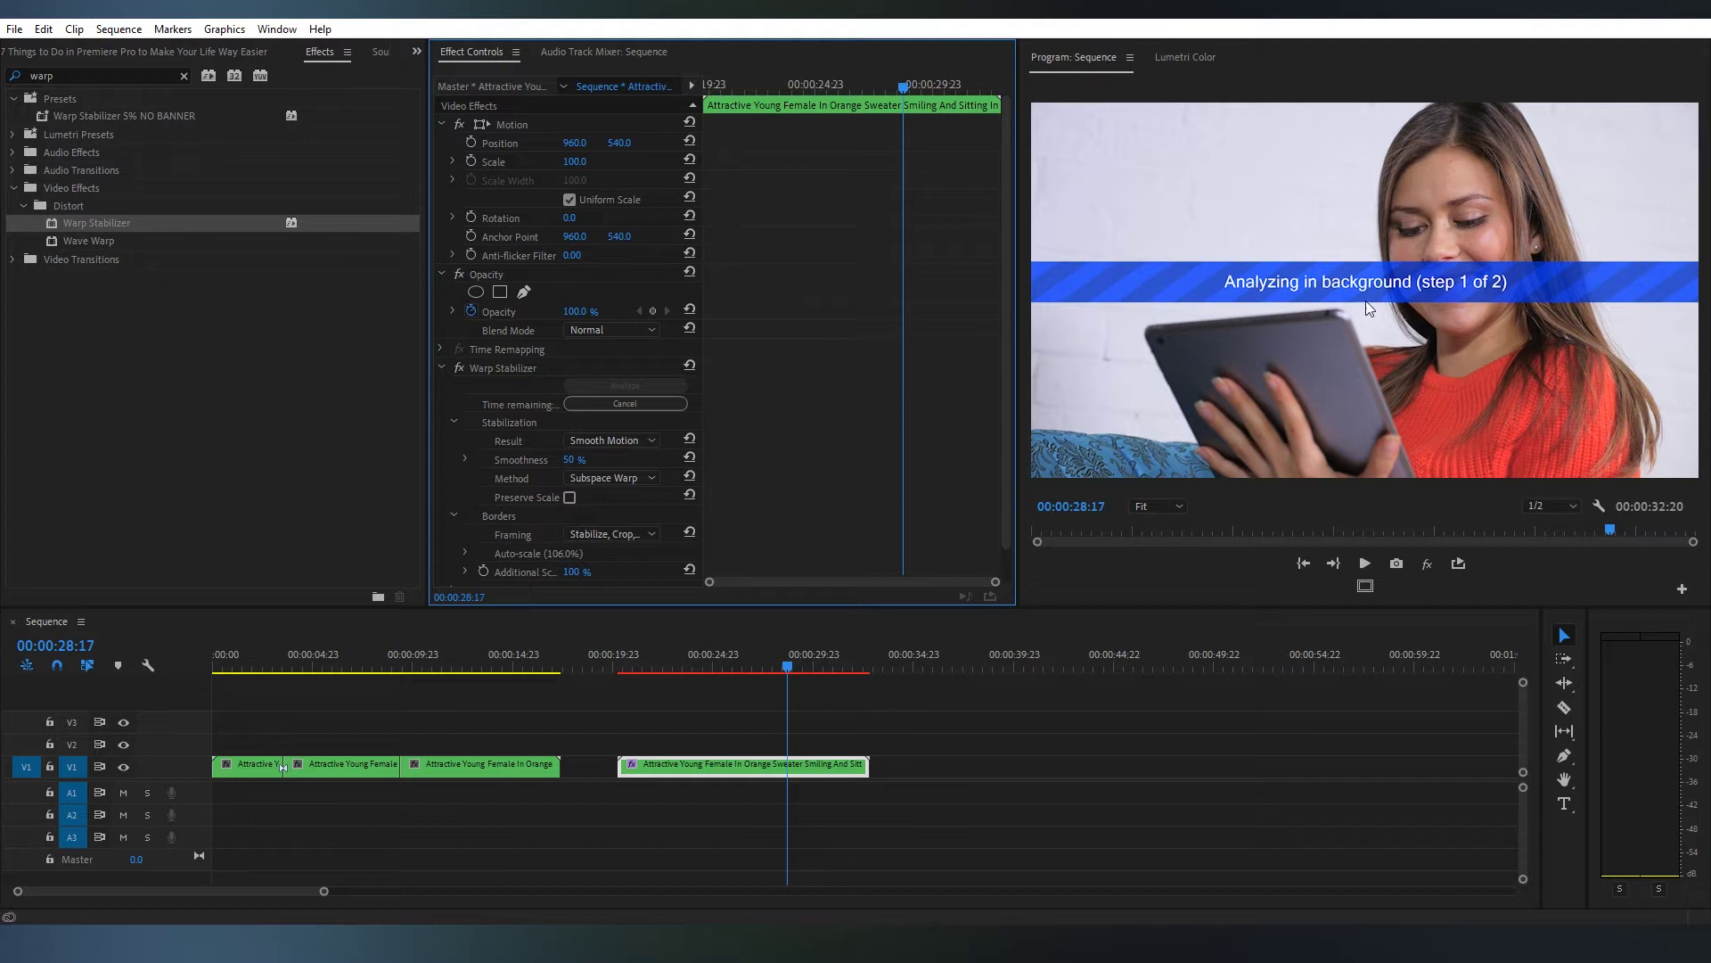
scroll(434, 476, down, 1)
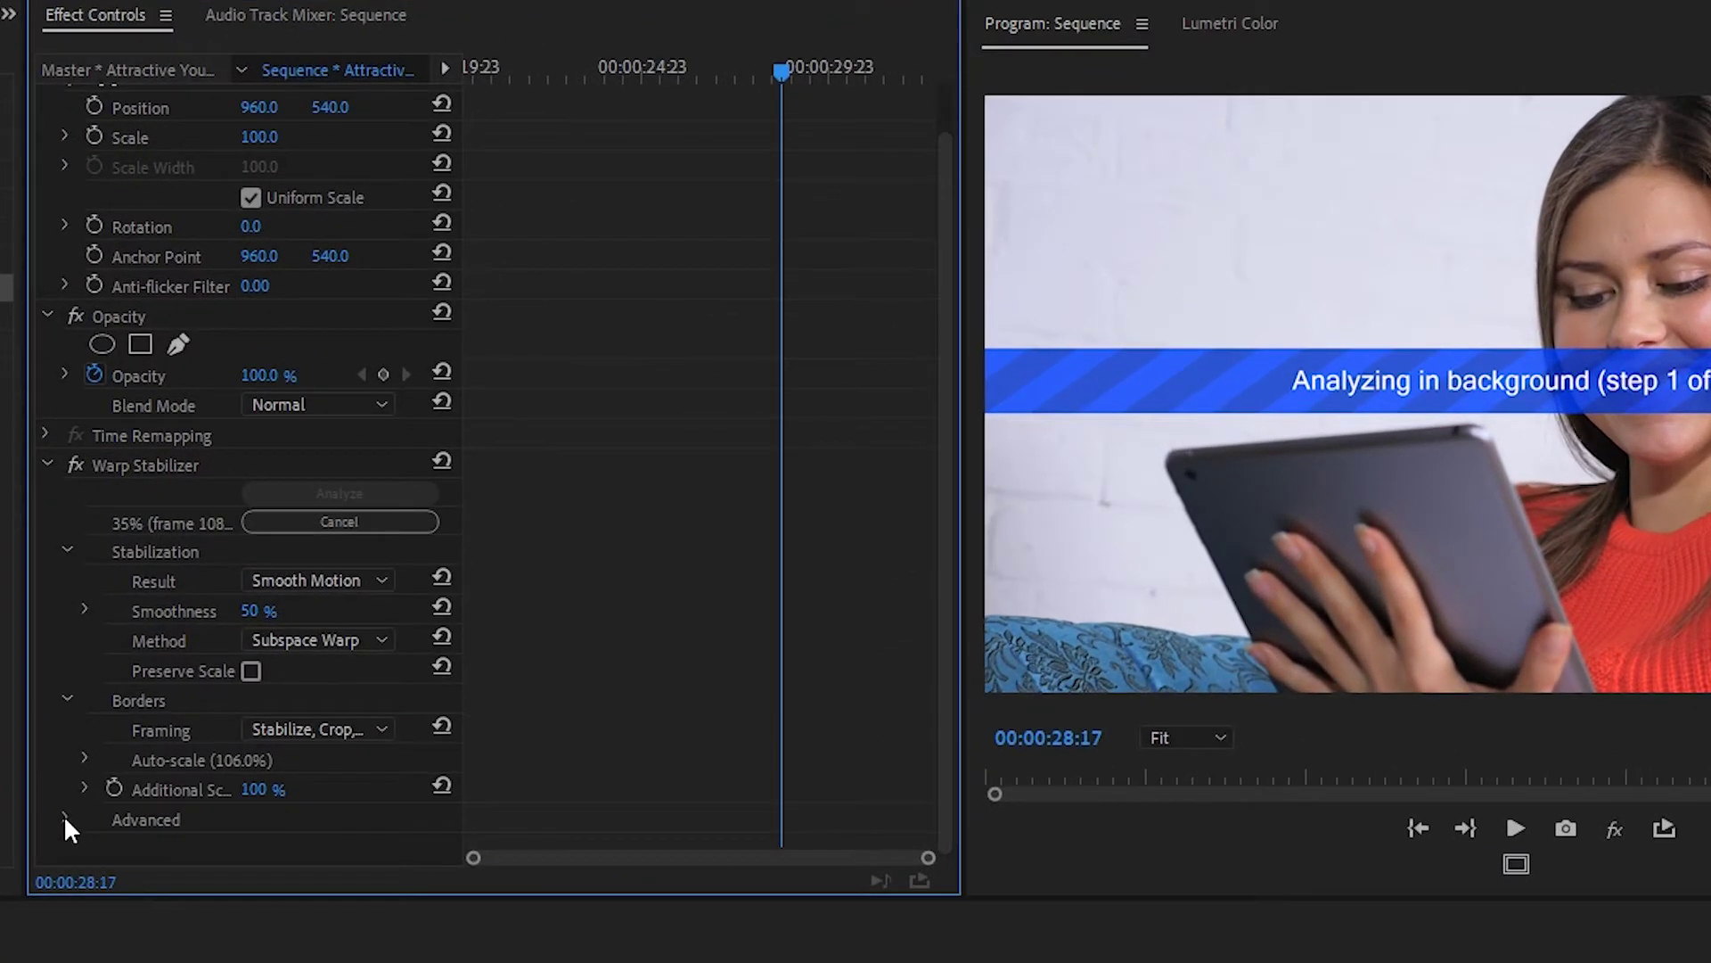
click(64, 817)
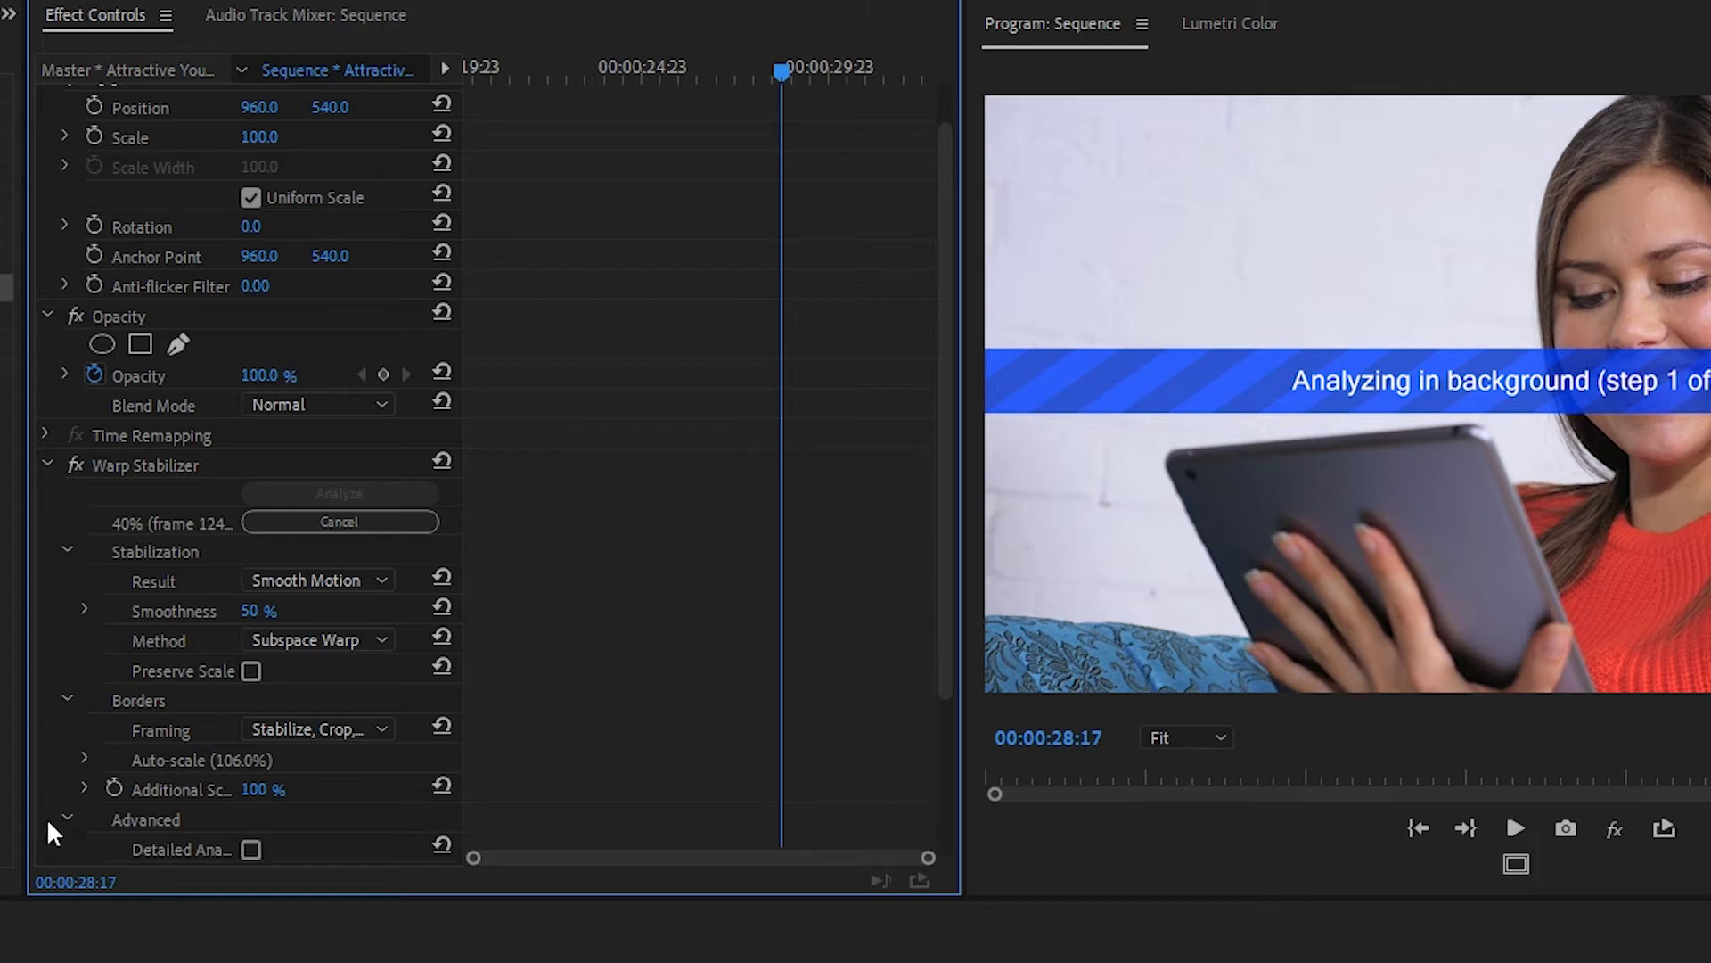
scroll(47, 830, down, 5)
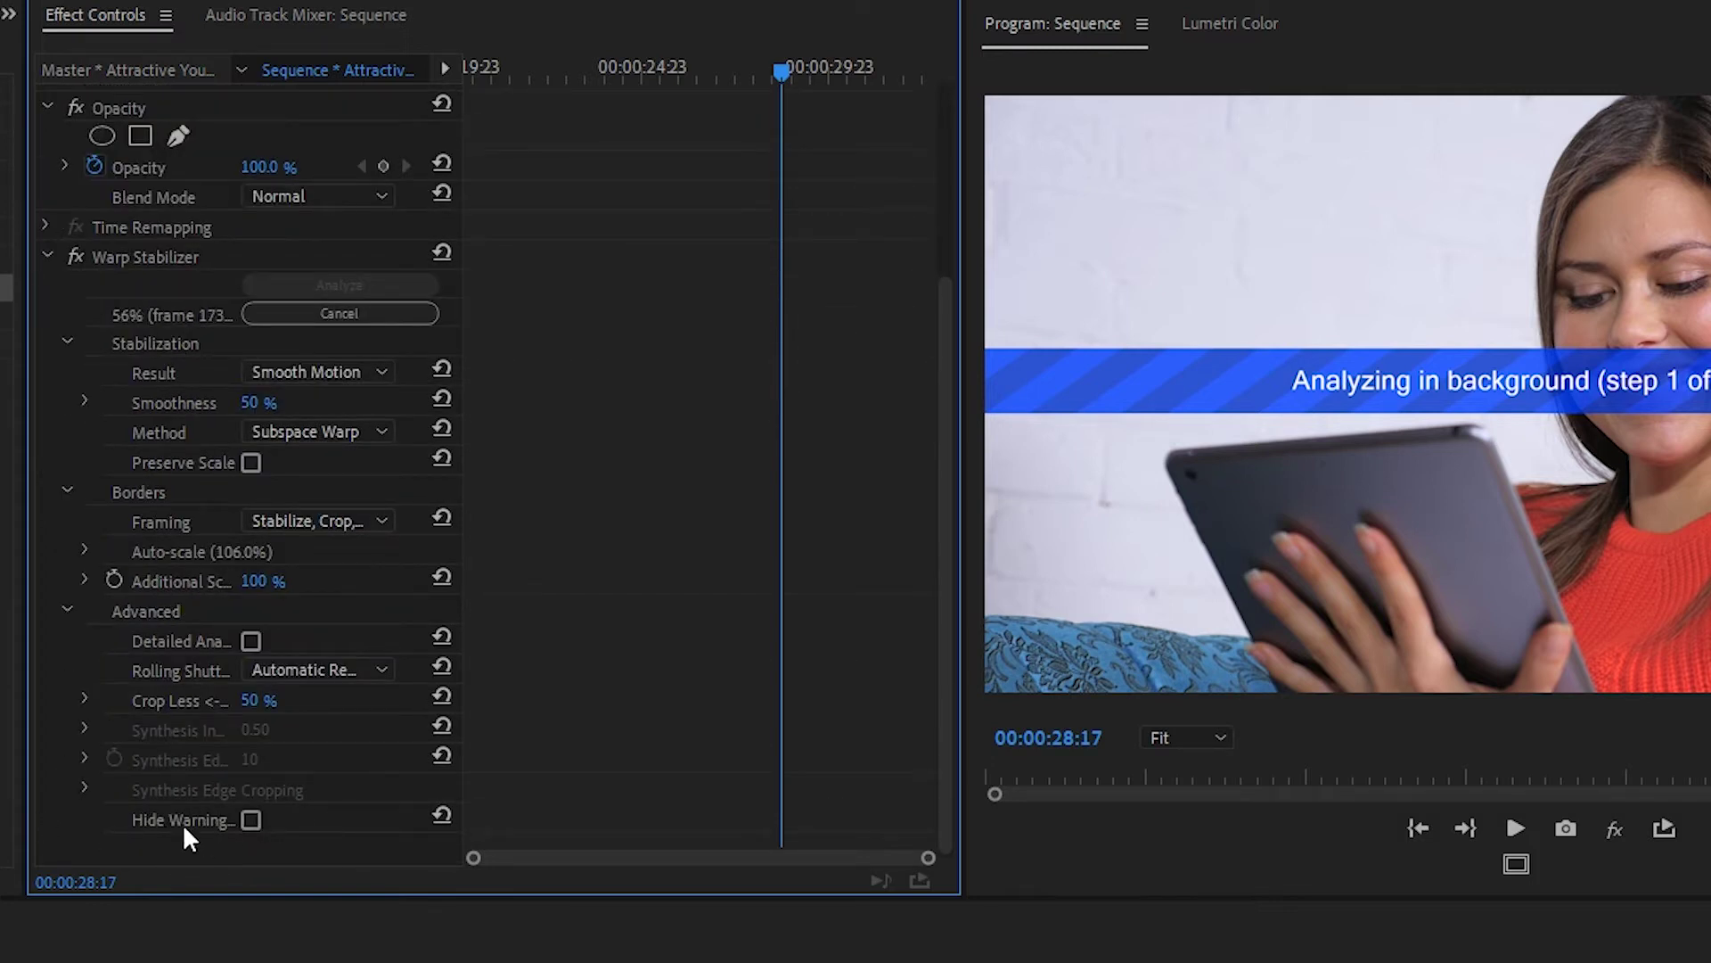
click(250, 820)
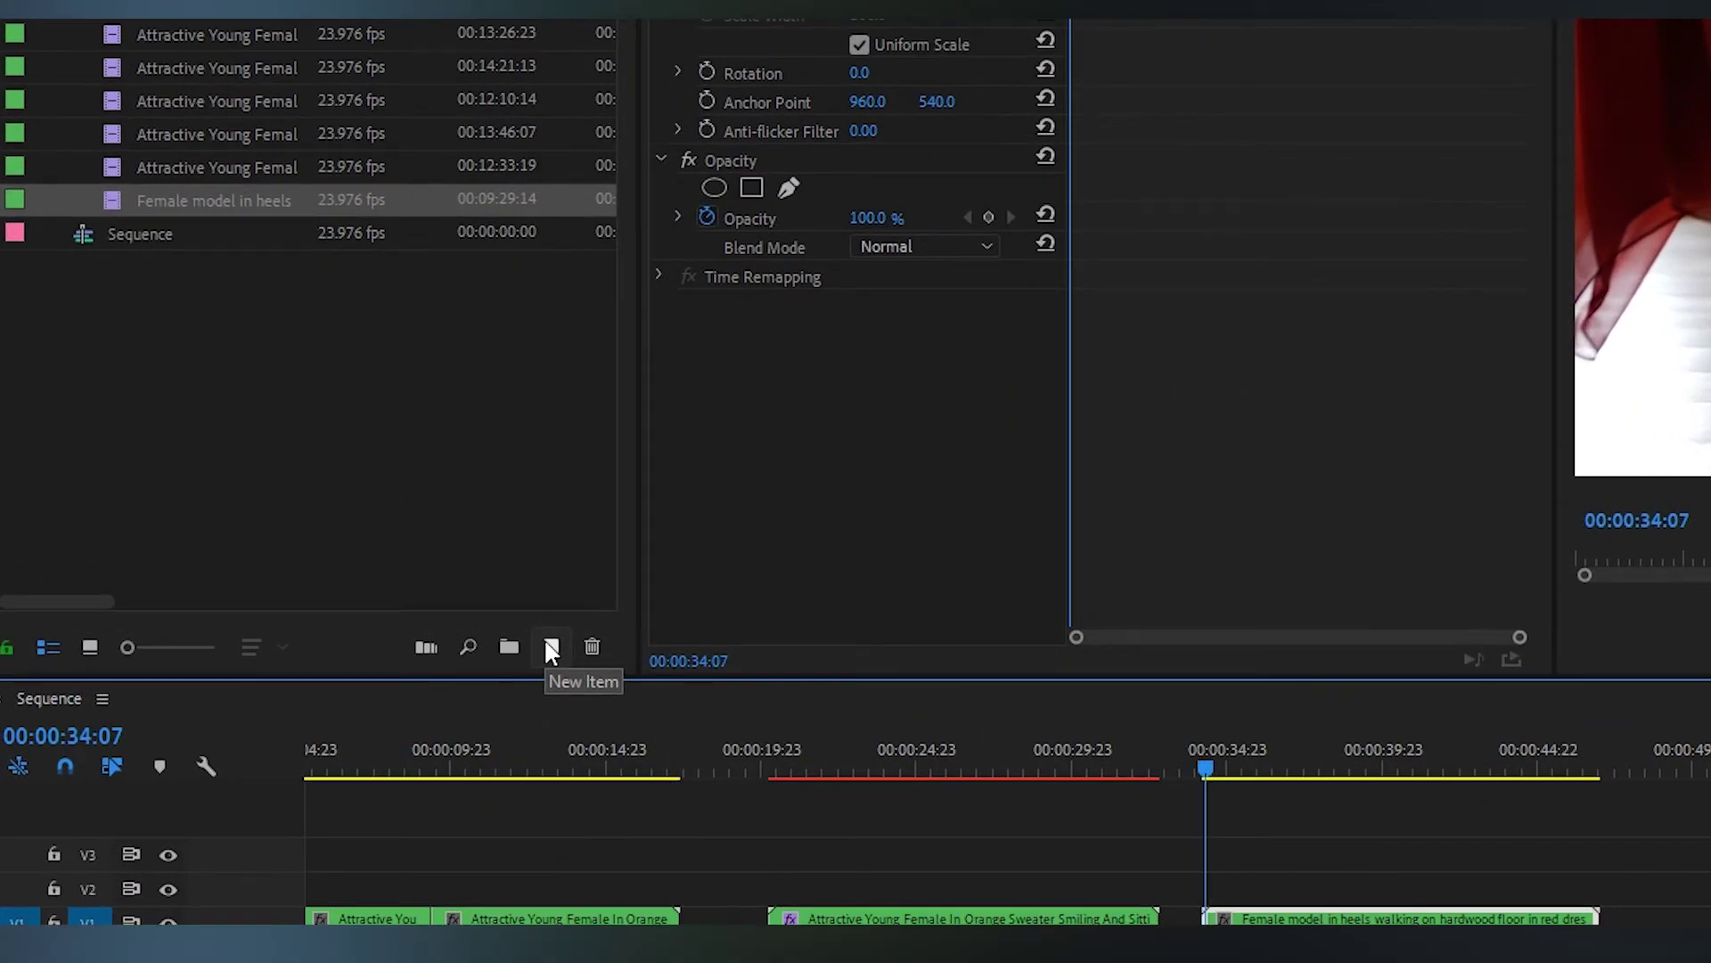
Step: Create a new adjustment layer and place it on V2 above the heels walking clip
click(551, 651)
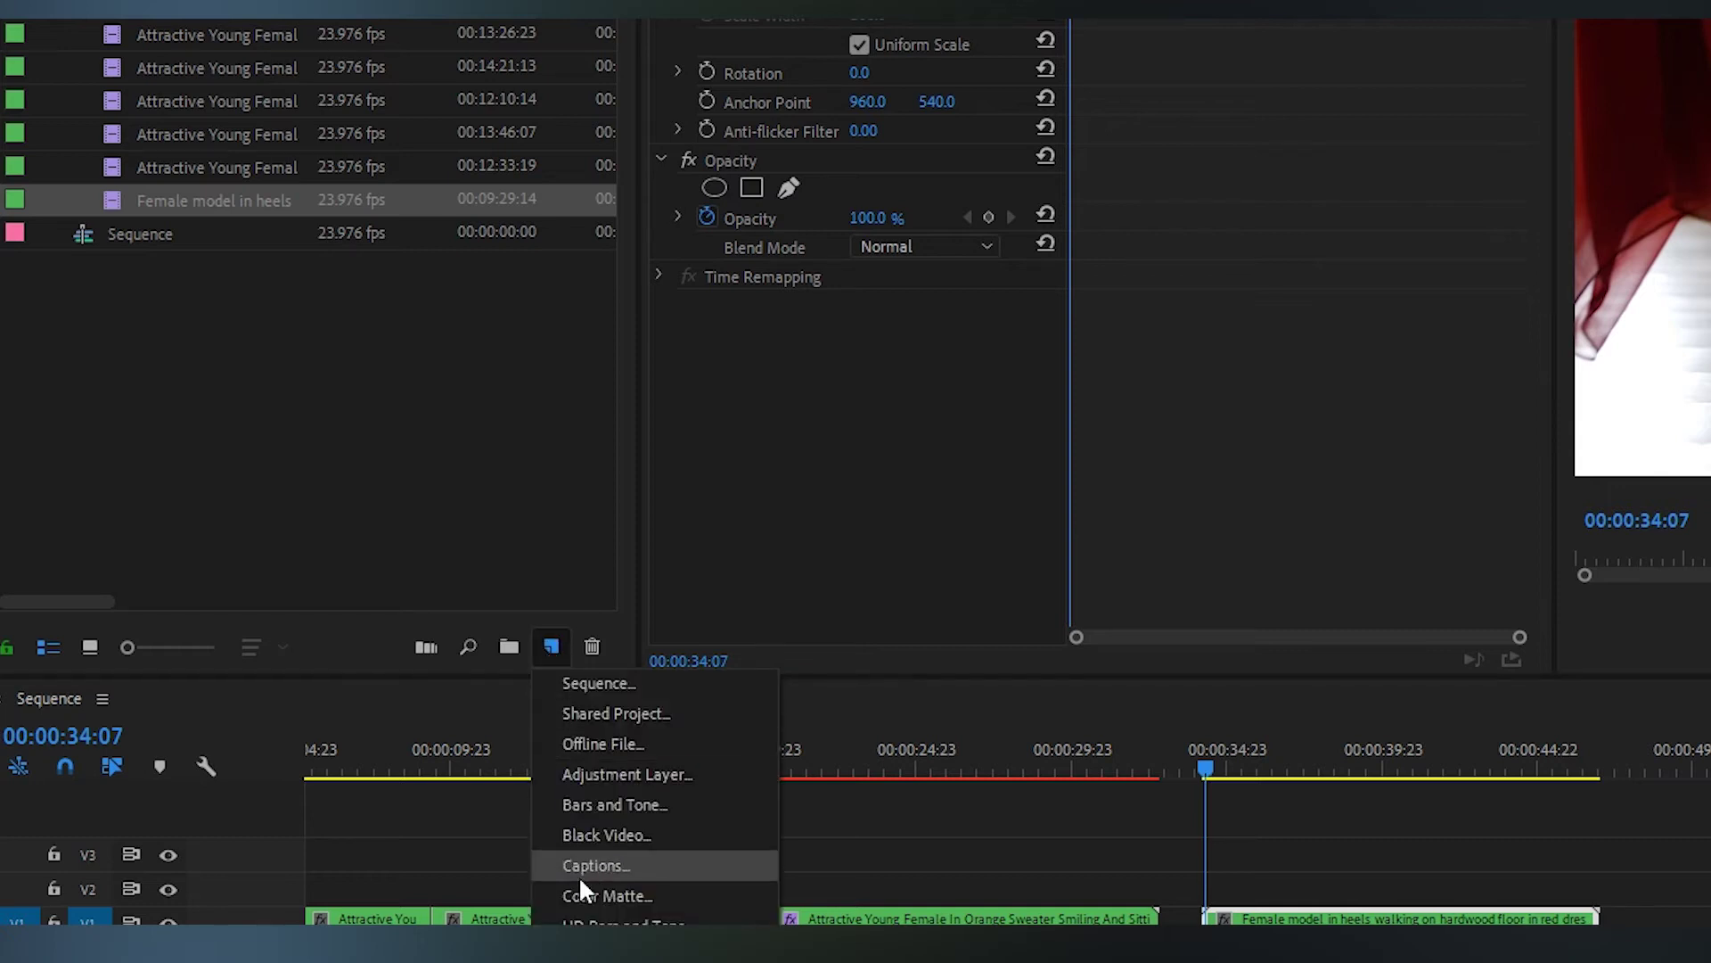
click(569, 776)
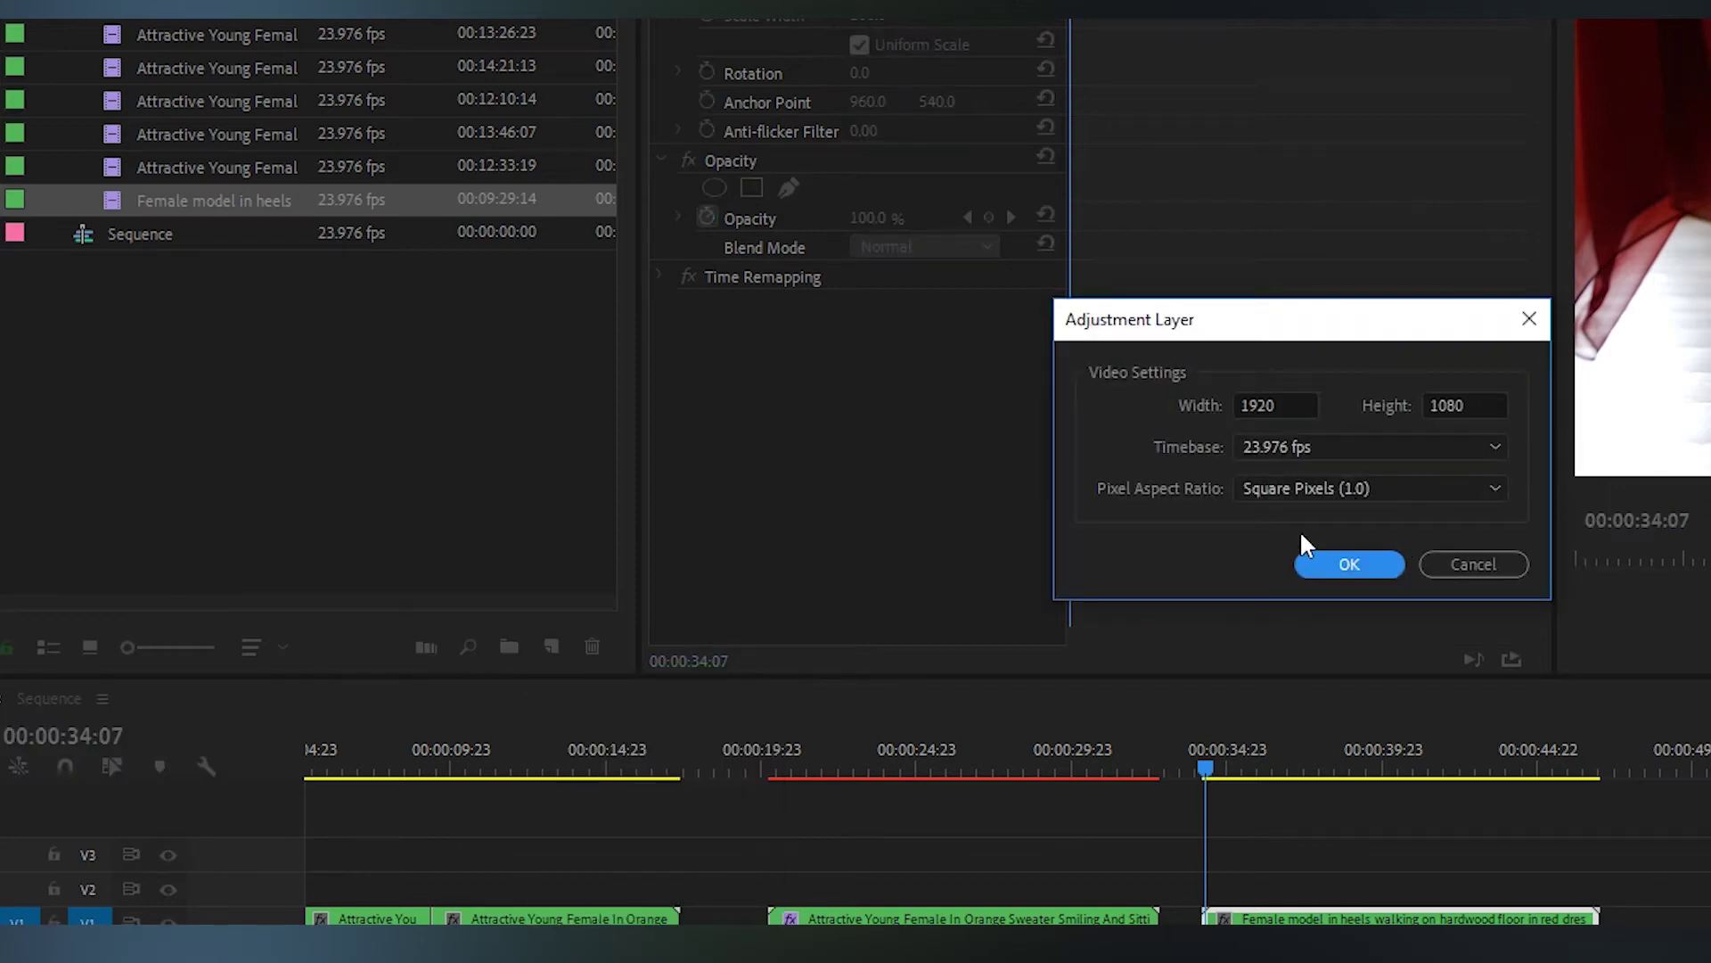
click(1344, 564)
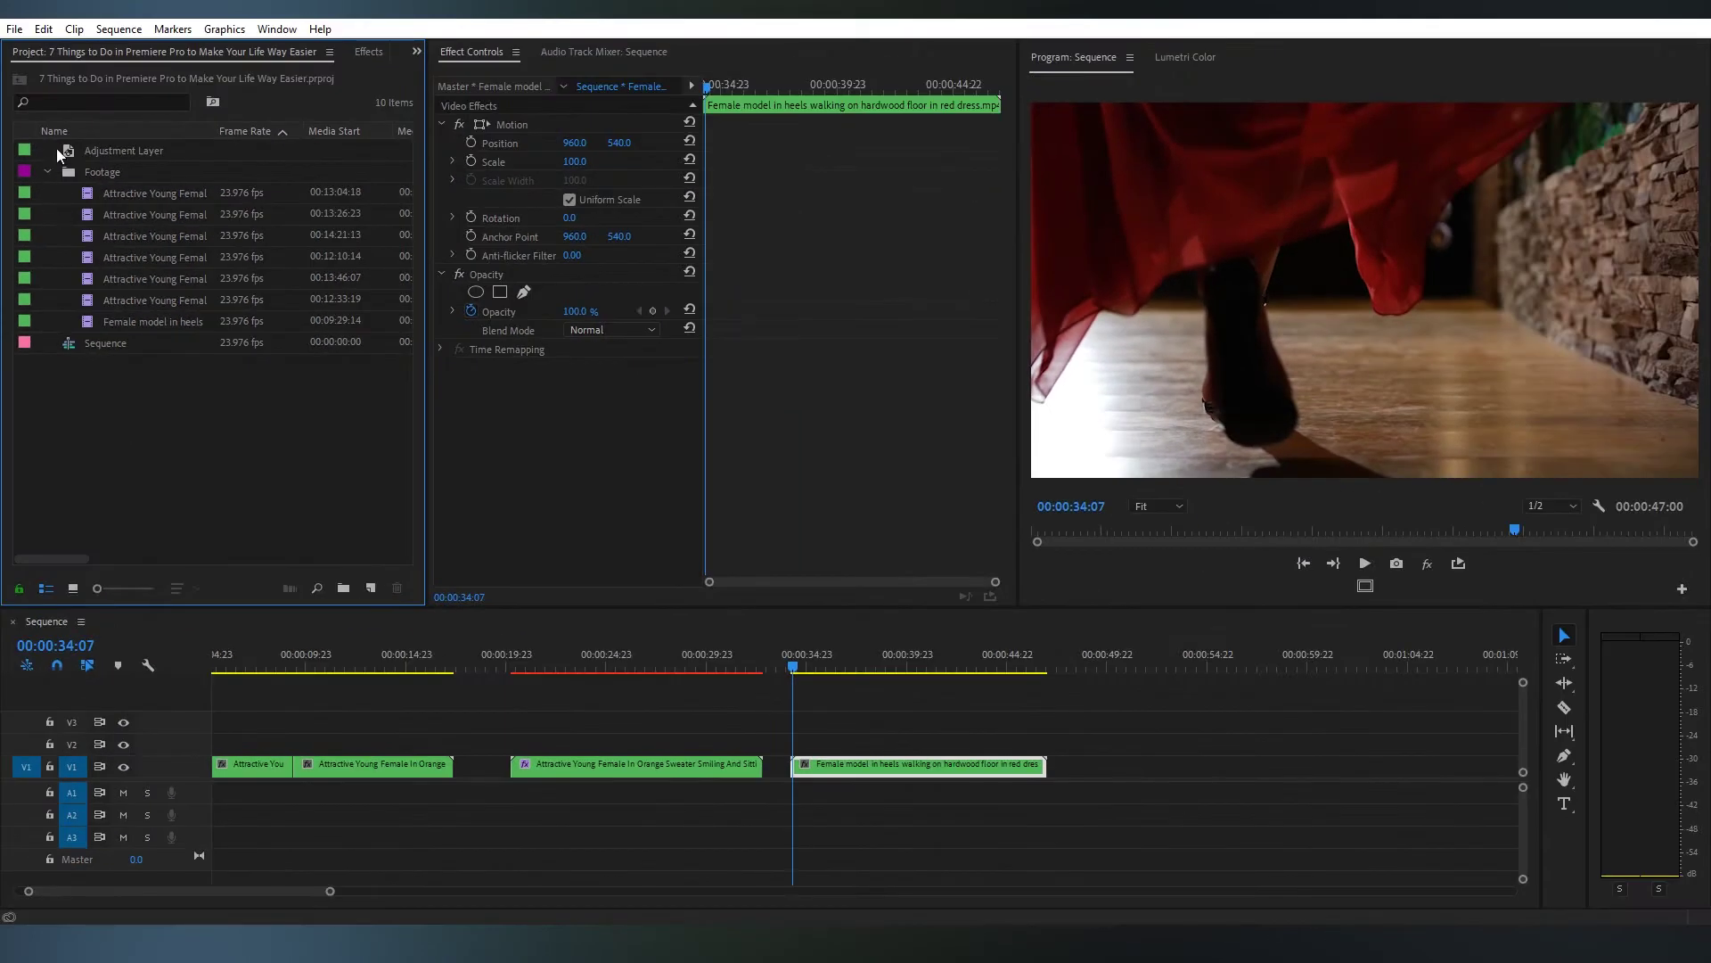
mouse_move(114, 88)
mouse_down()
mouse_move(71, 149)
mouse_move(794, 746)
mouse_move(1052, 744)
mouse_up()
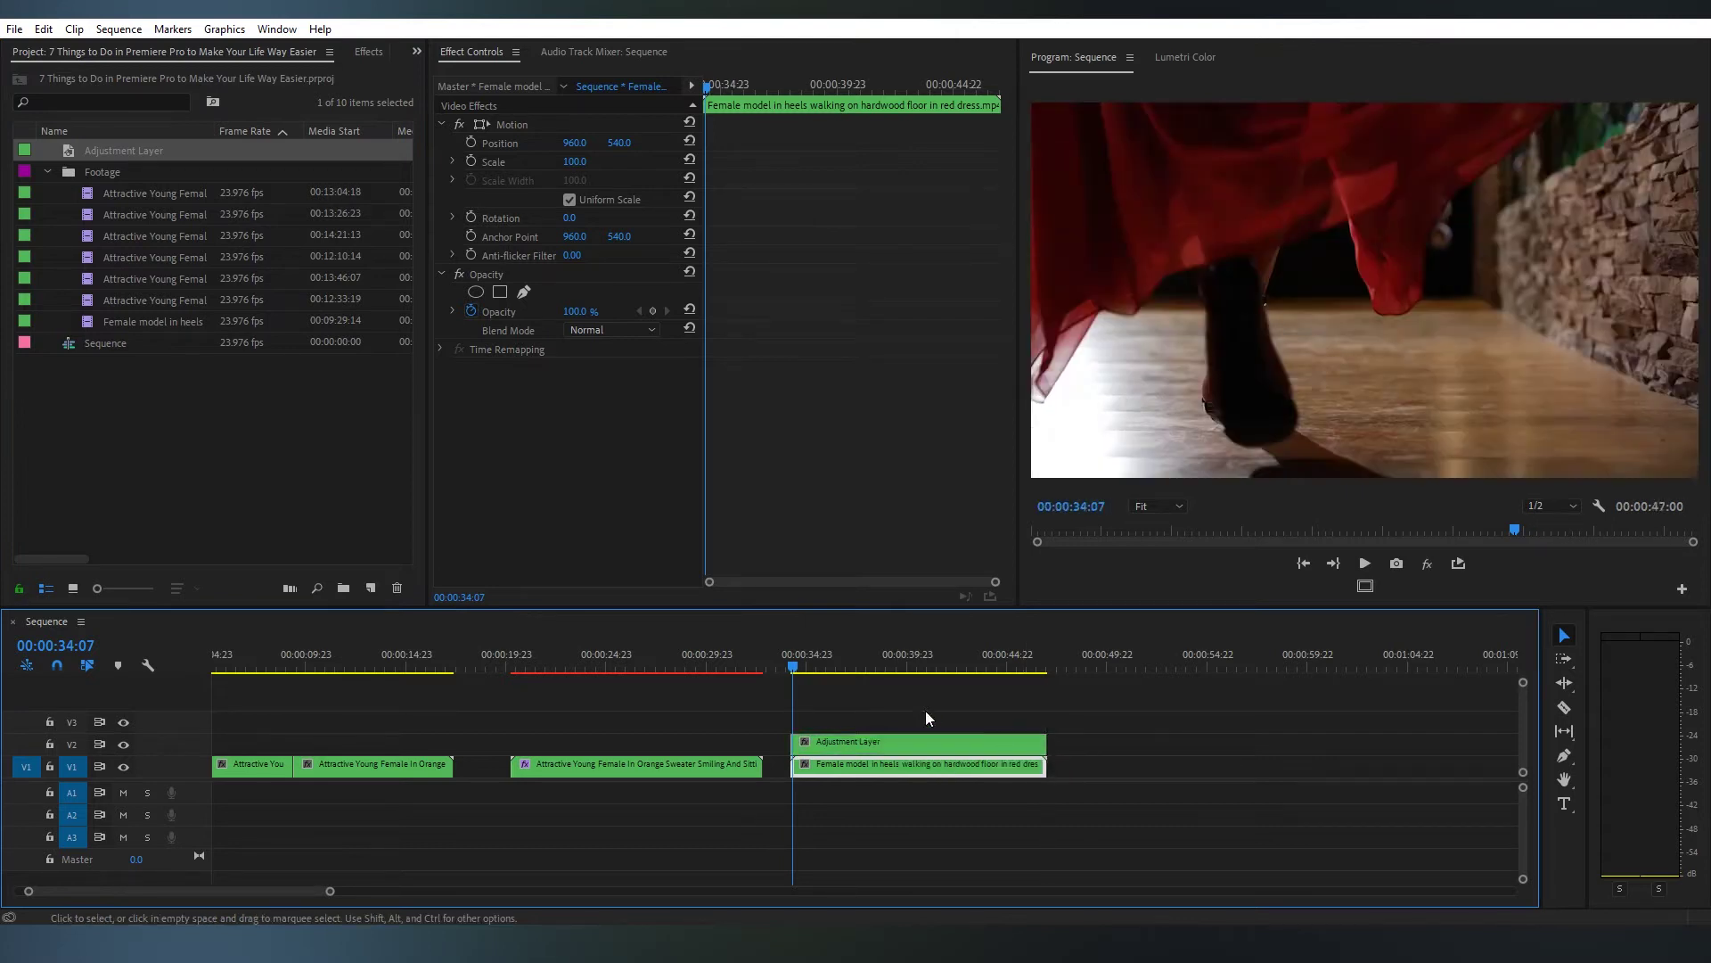
click(871, 743)
key(space)
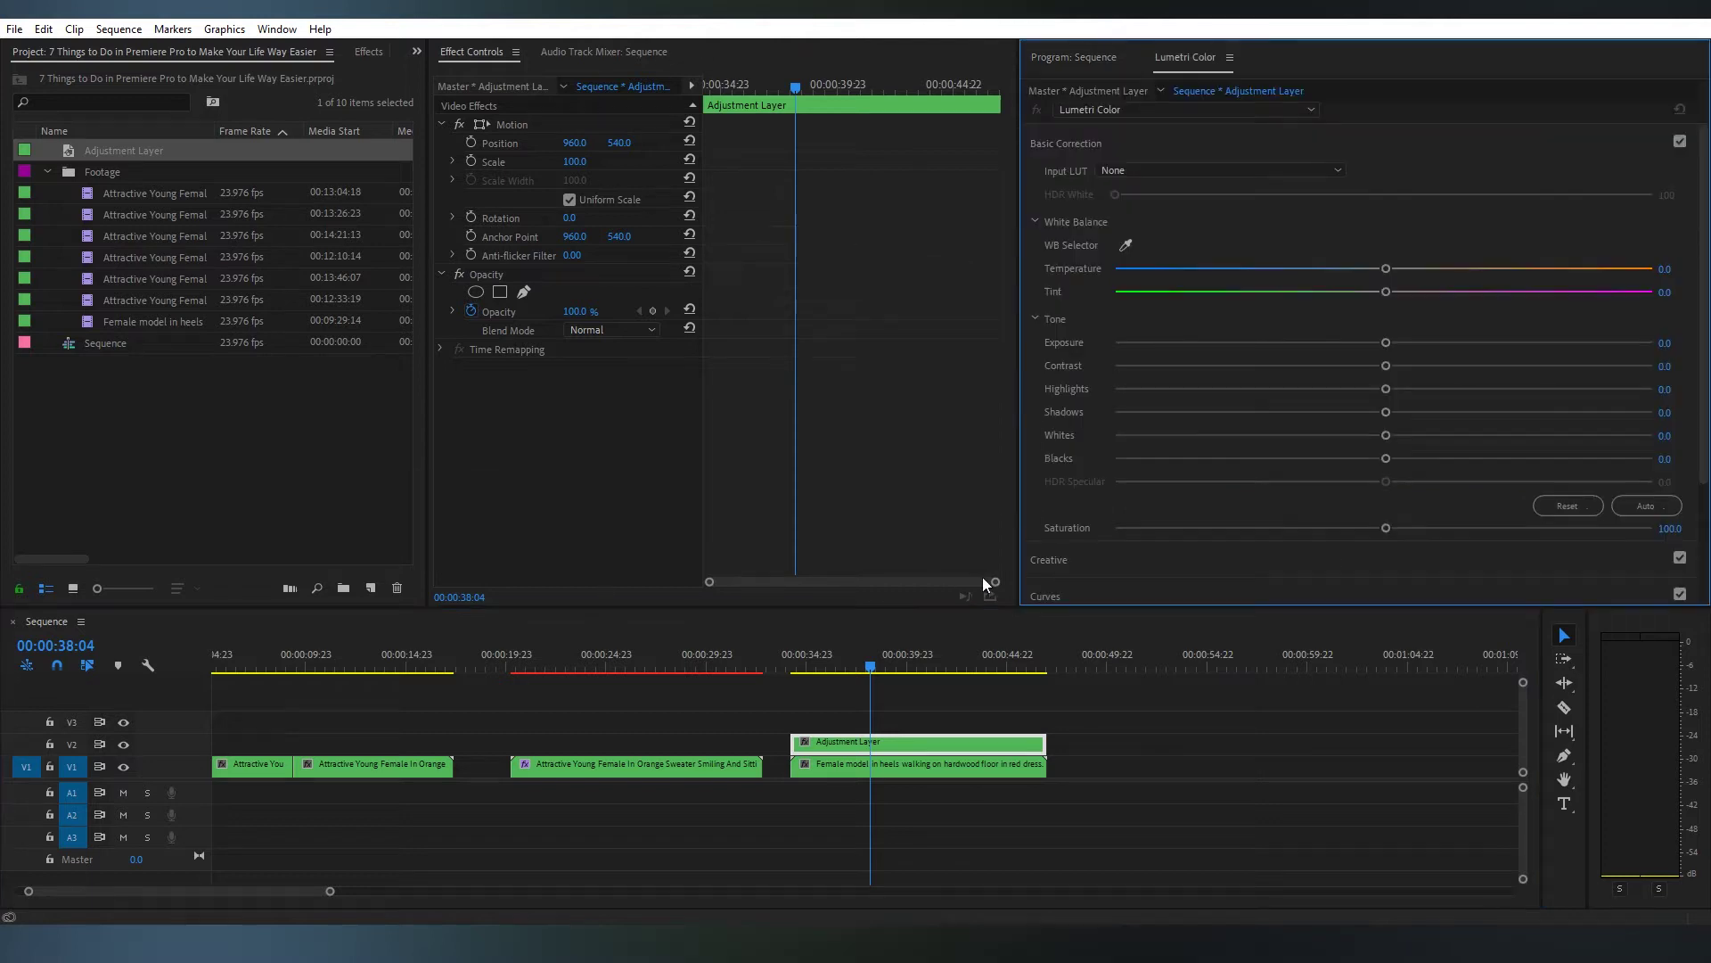
click(1073, 57)
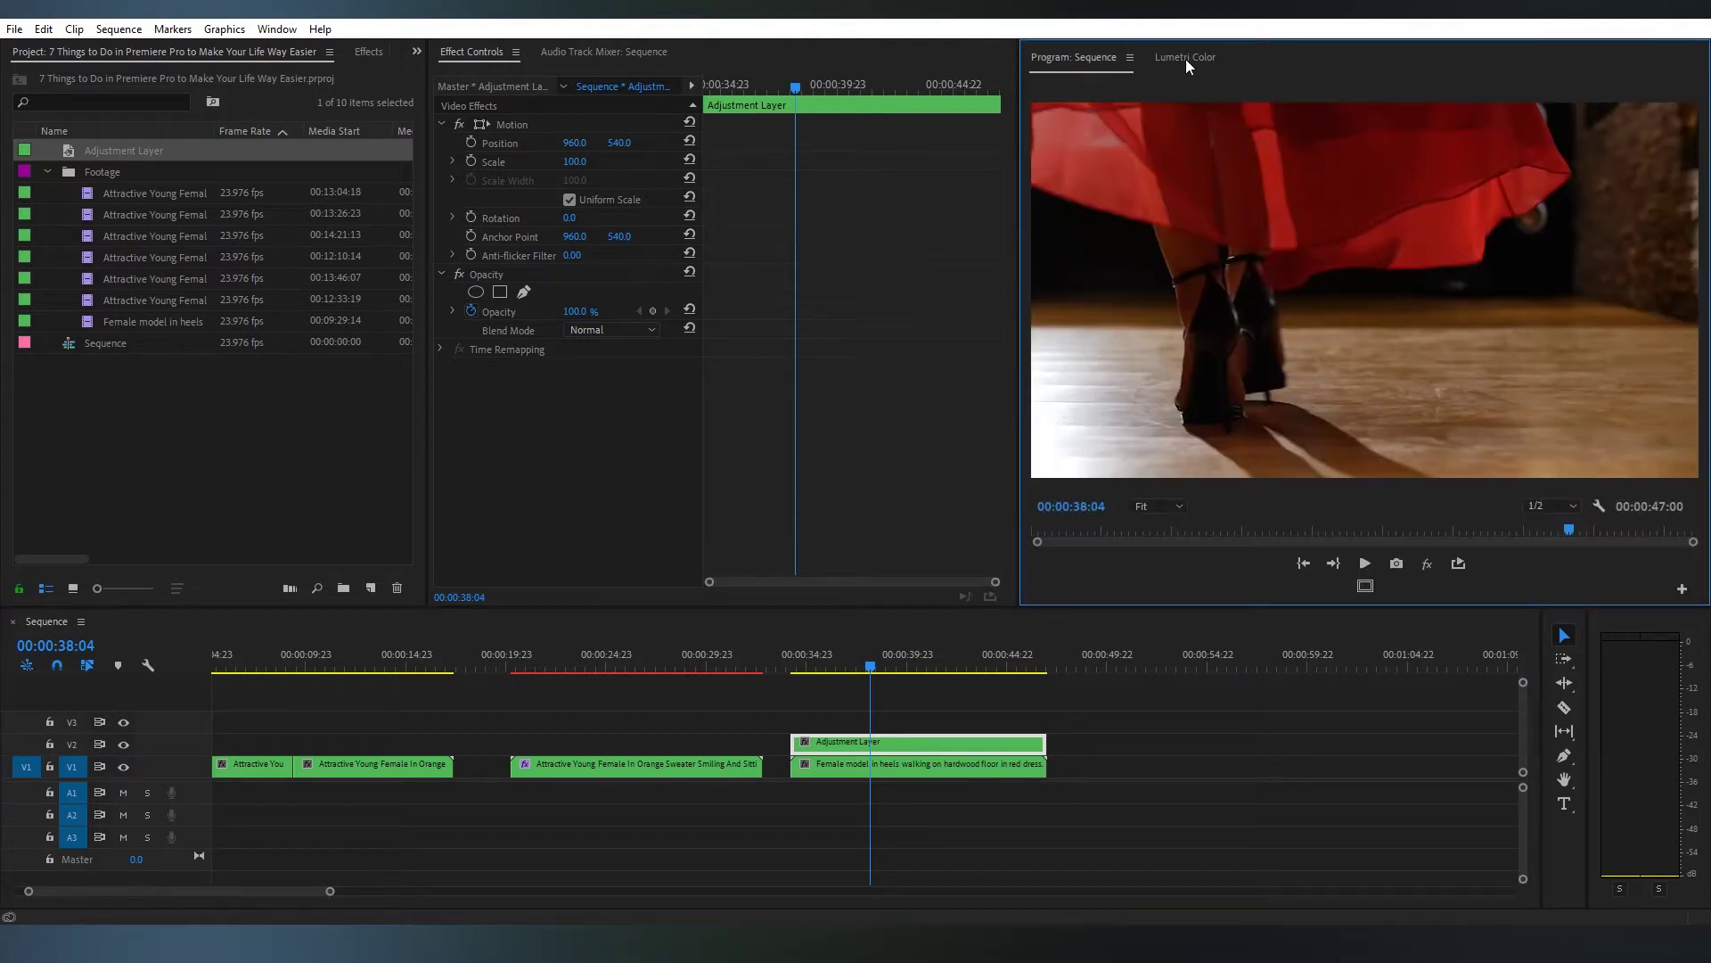
mouse_move(1187, 59)
mouse_down()
mouse_move(846, 64)
mouse_move(863, 67)
mouse_up()
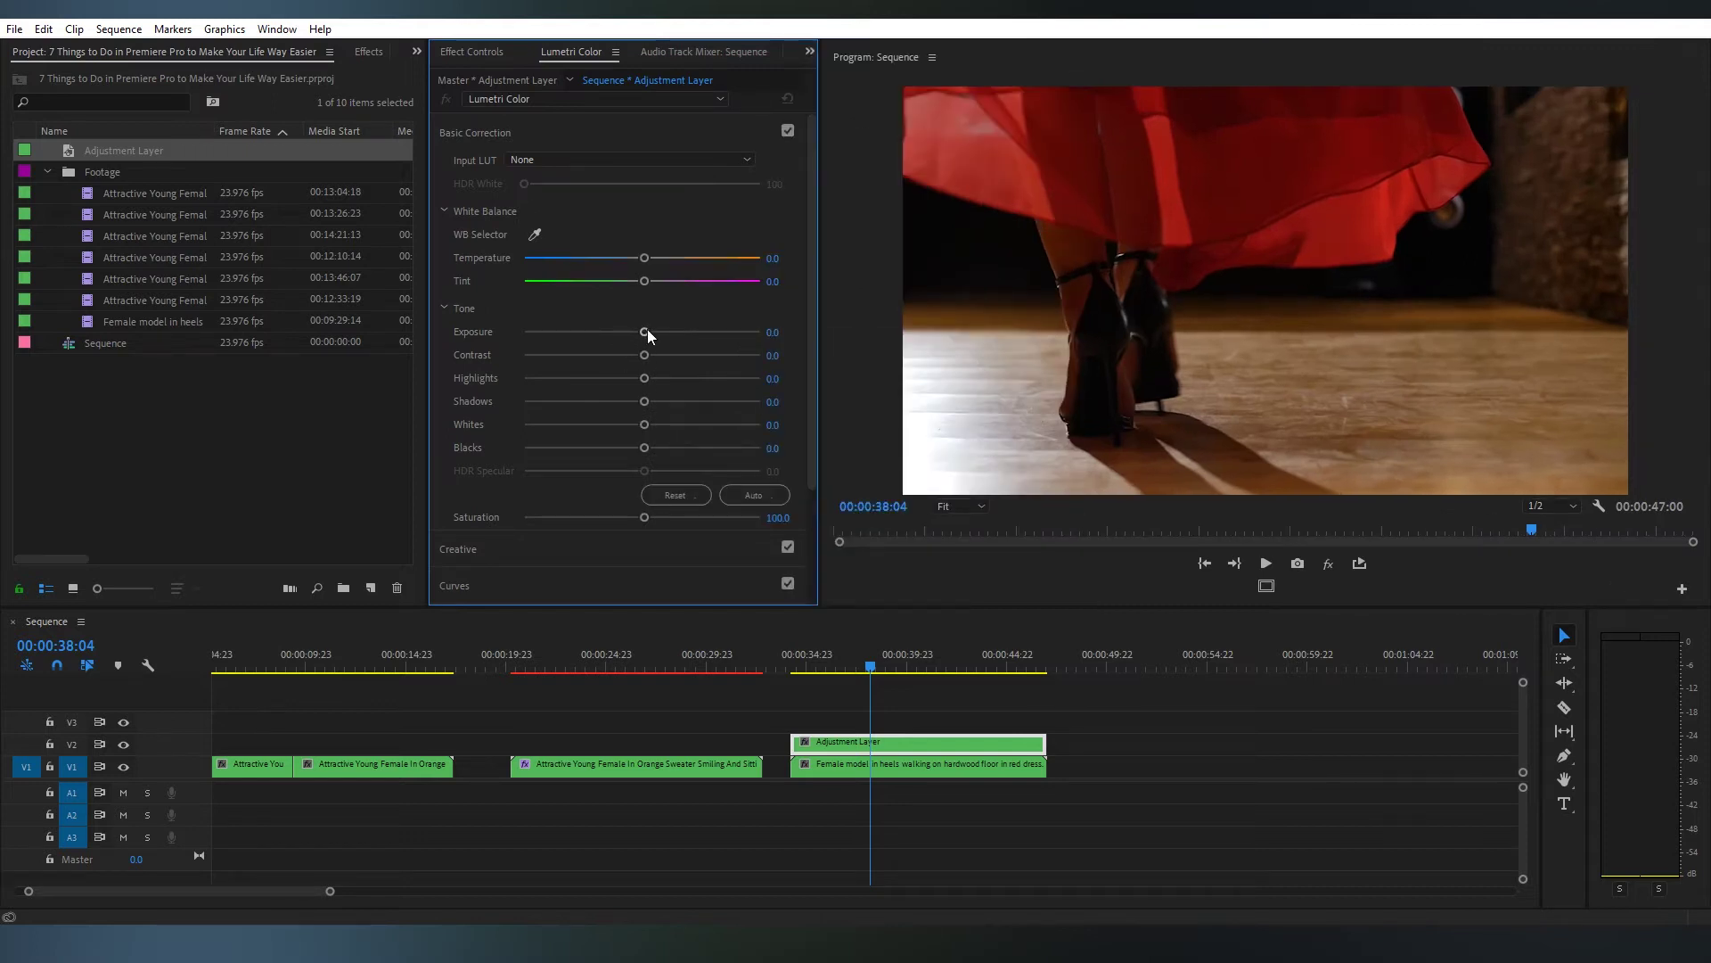
drag(644, 355, 509, 352)
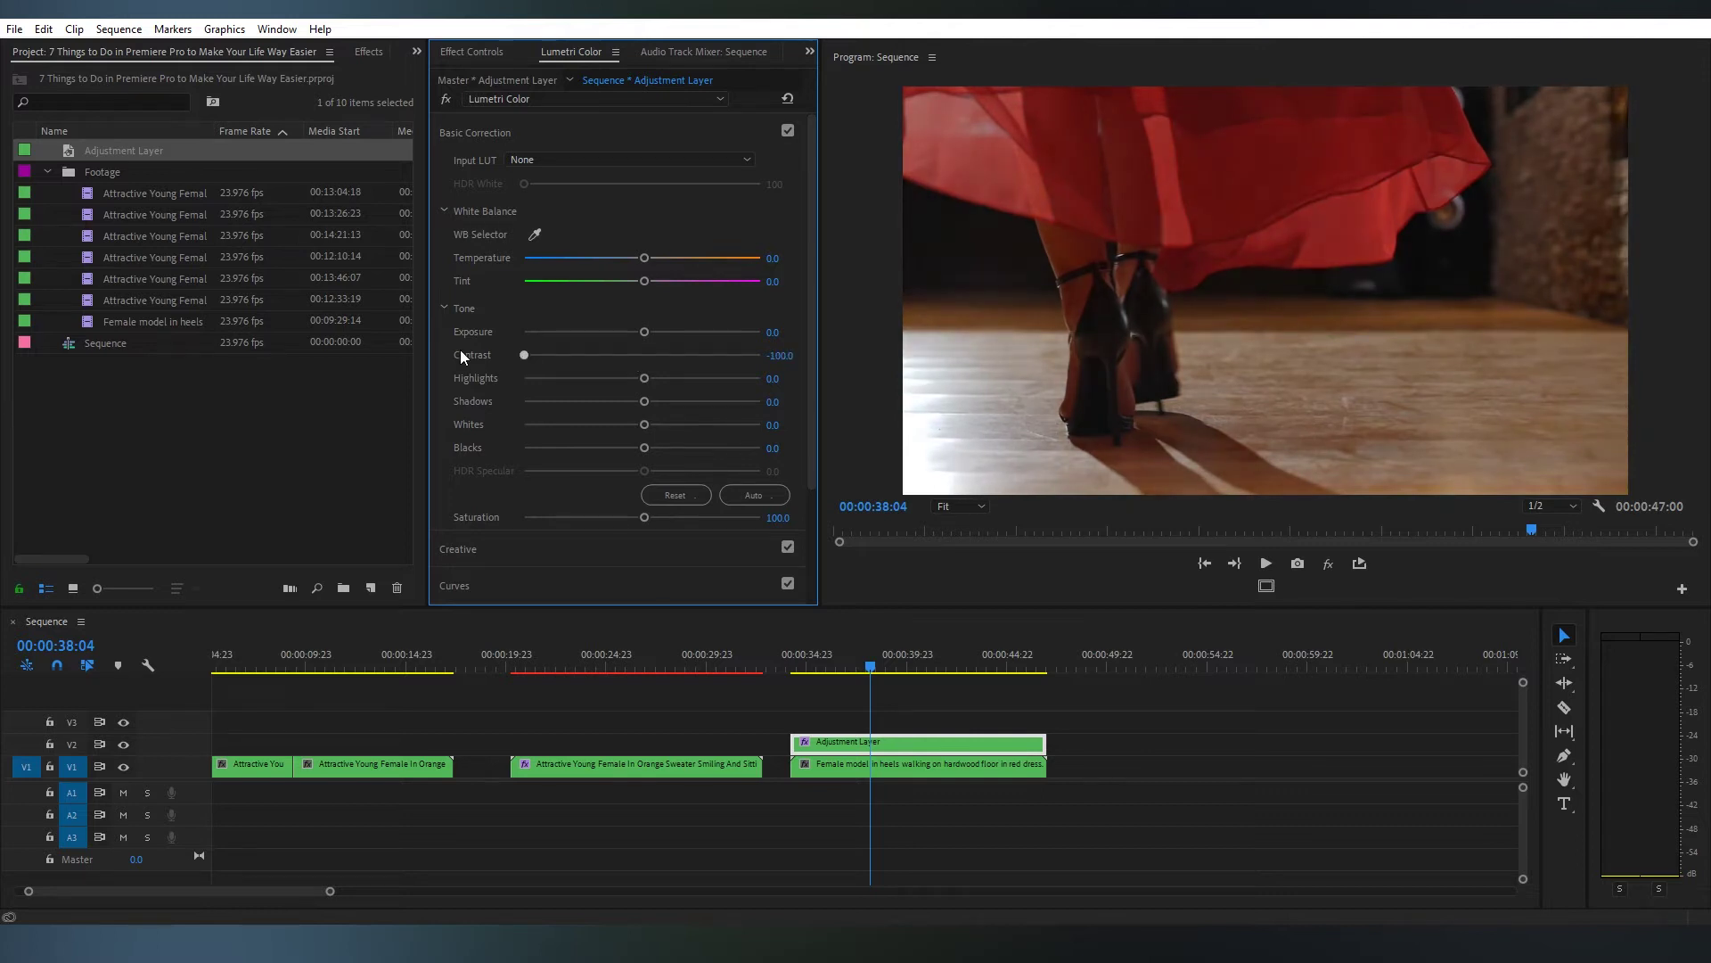
mouse_move(522, 354)
mouse_down()
mouse_move(761, 356)
mouse_move(566, 401)
mouse_up()
mouse_move(643, 447)
mouse_down()
mouse_move(678, 448)
mouse_move(585, 445)
mouse_up()
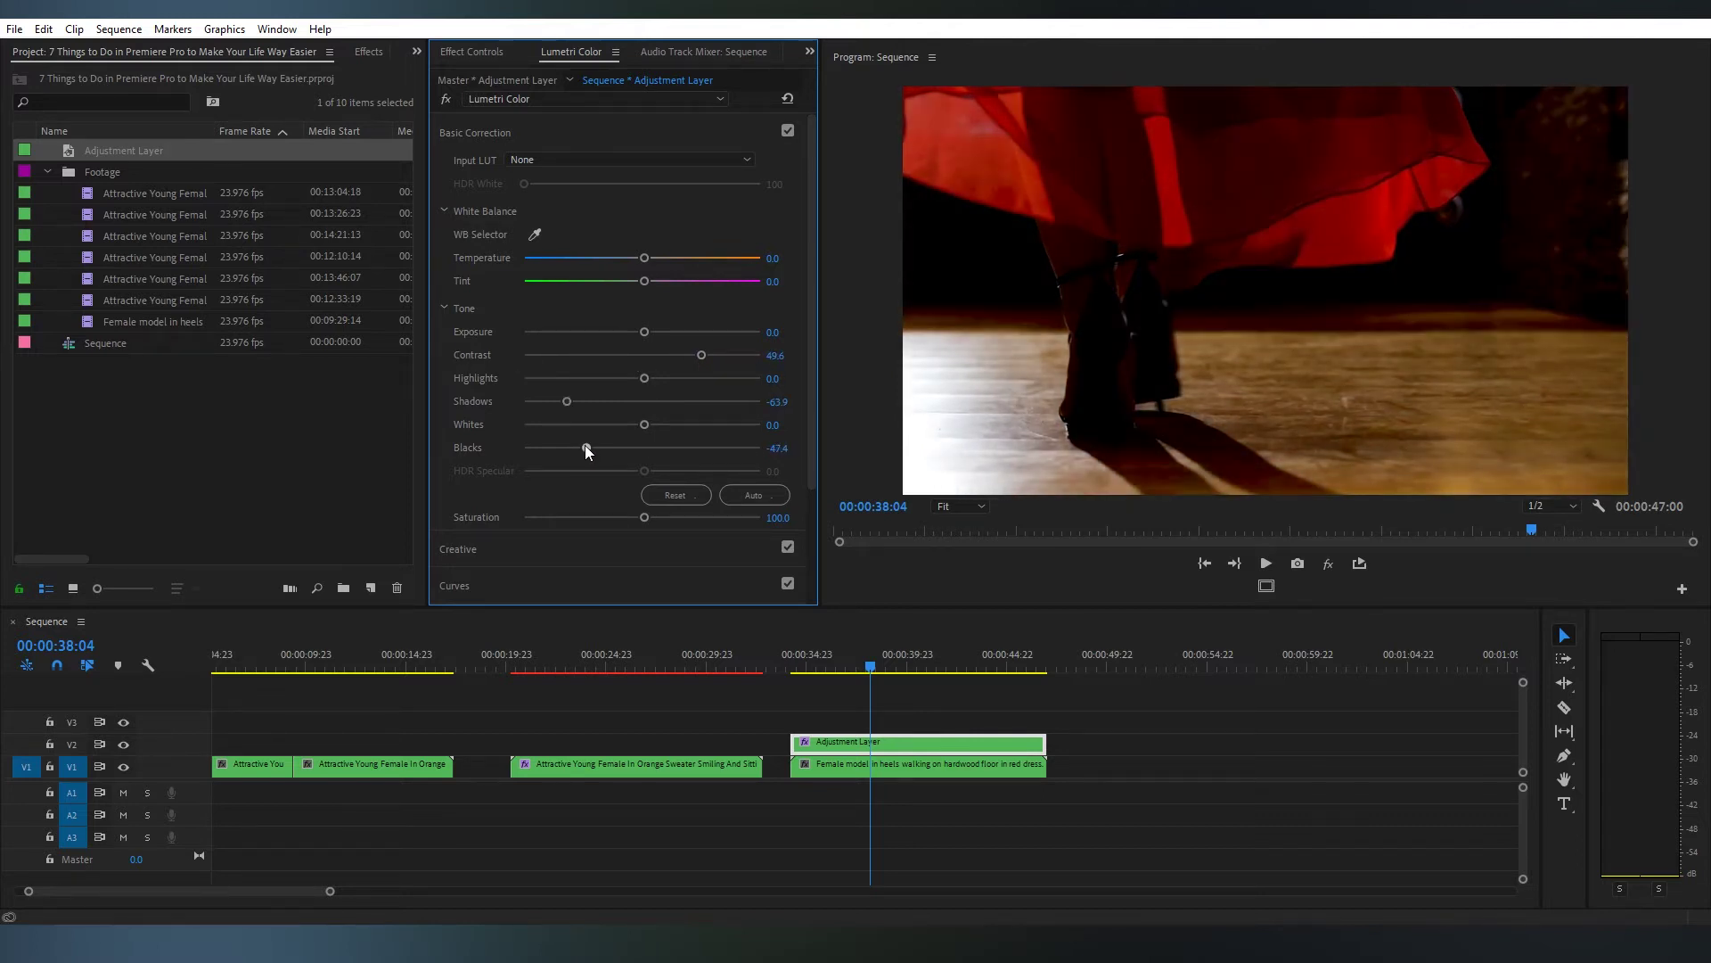
mouse_move(646, 331)
mouse_down()
mouse_move(684, 336)
mouse_move(617, 333)
mouse_move(636, 336)
mouse_up()
scroll(558, 506, down, 5)
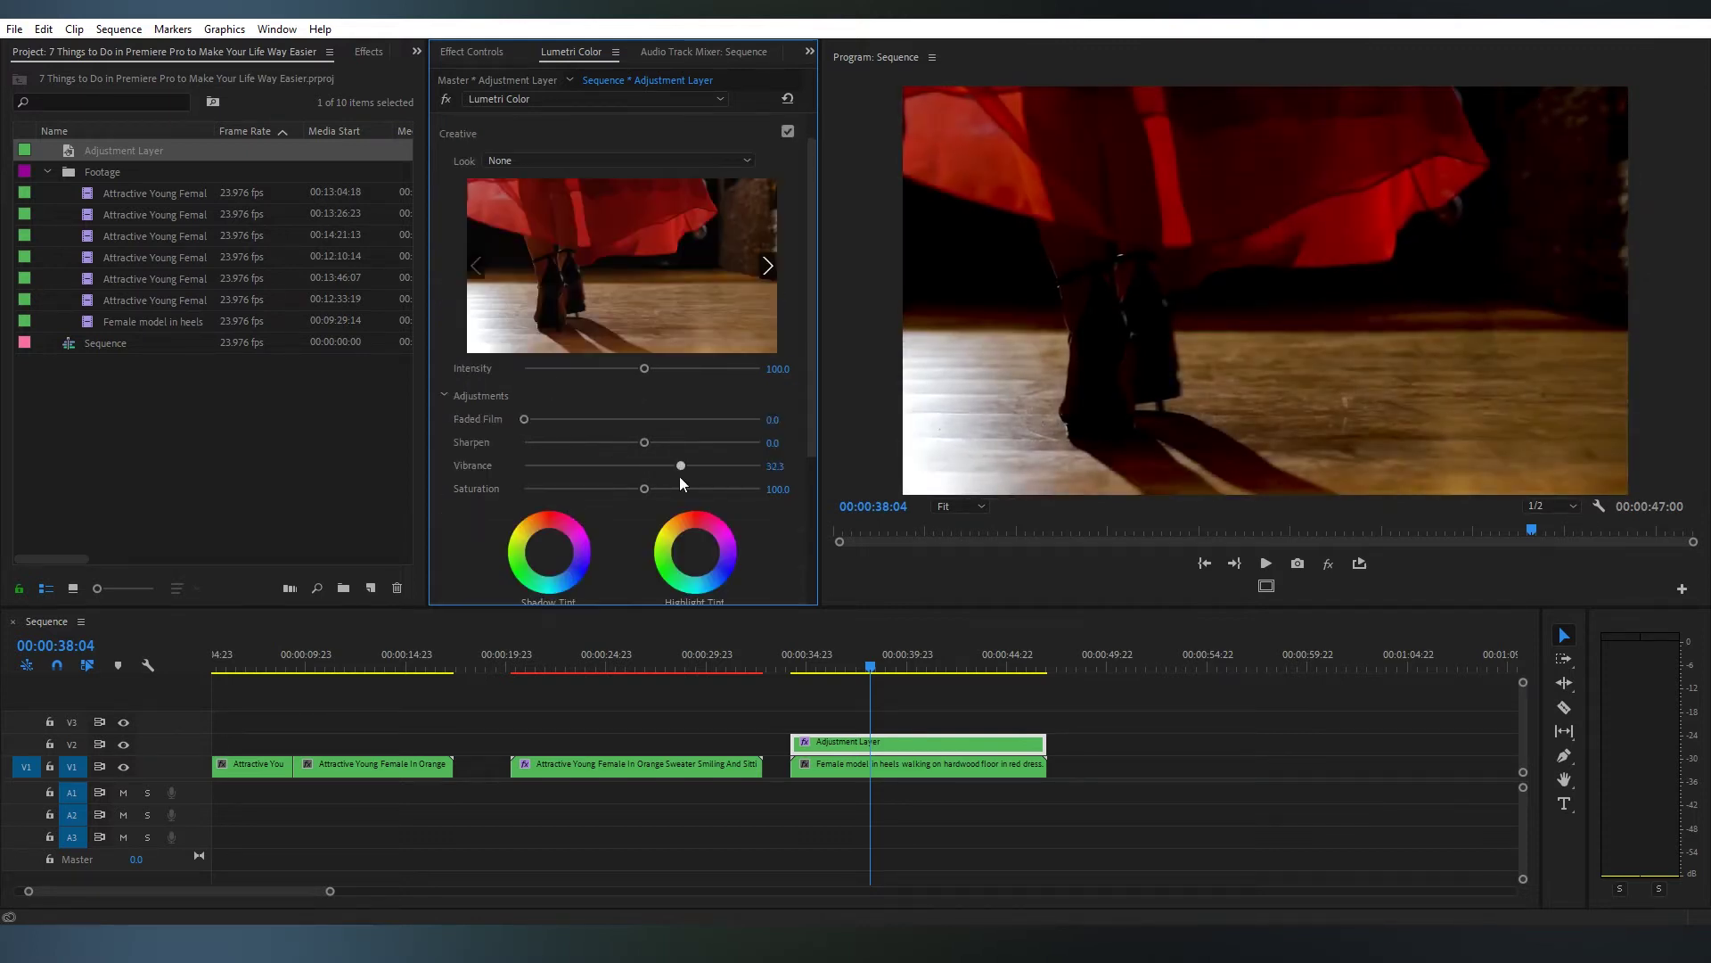
click(471, 55)
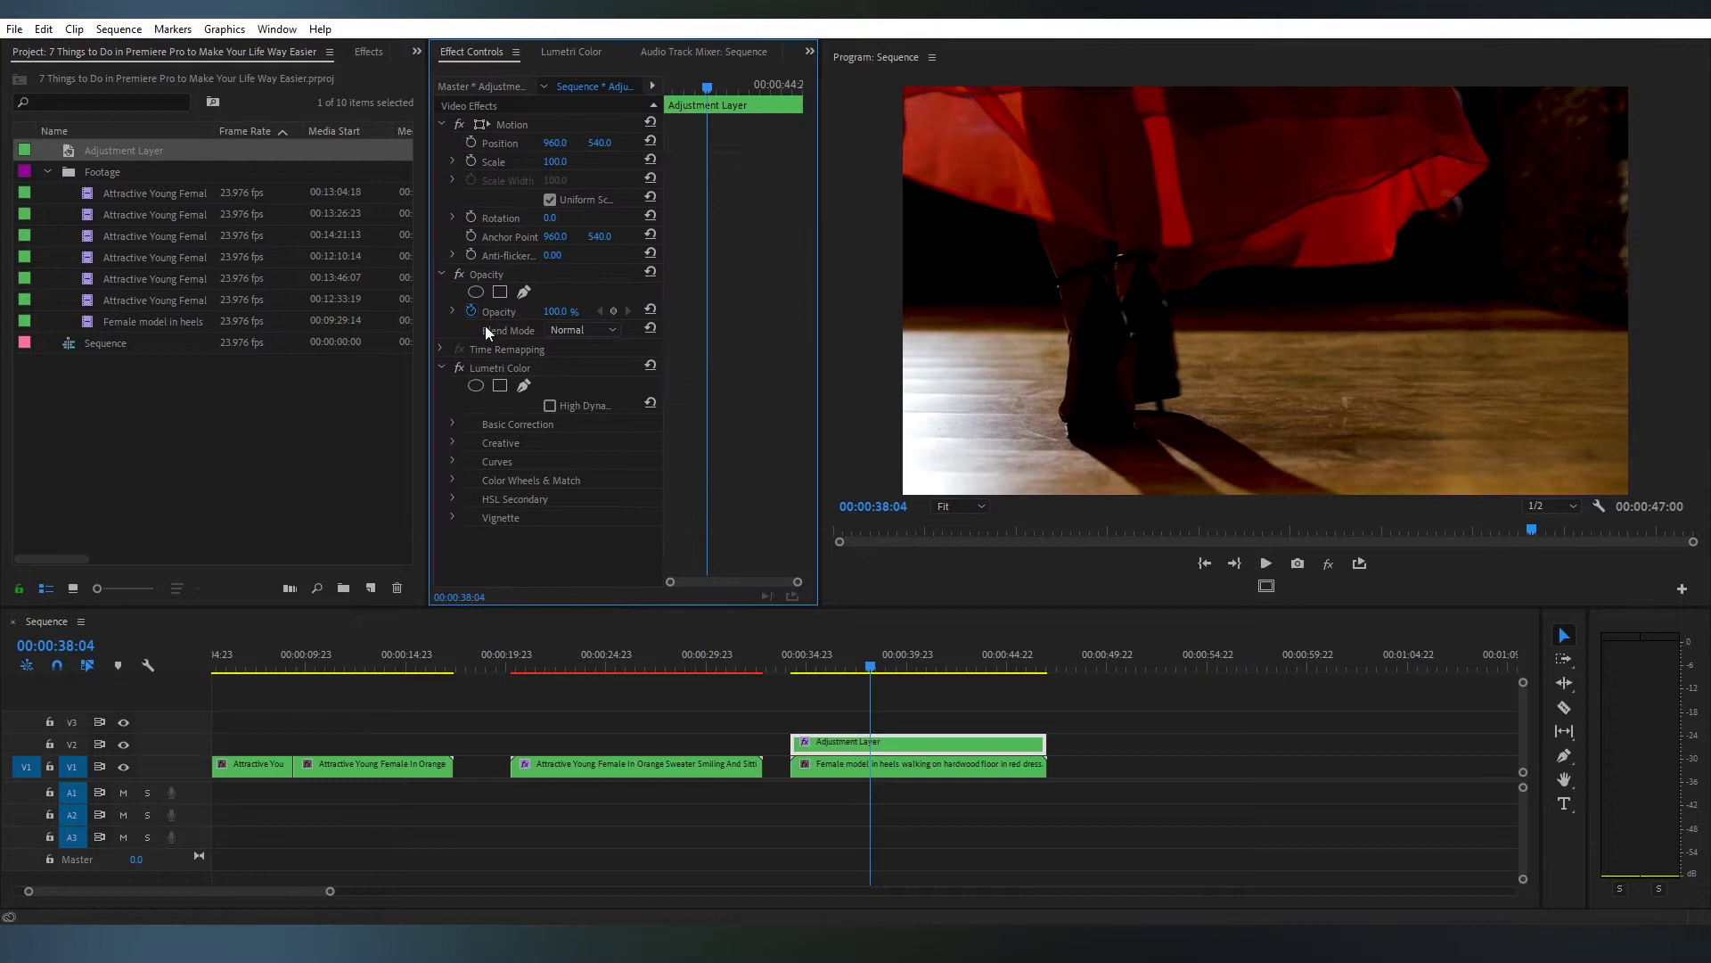
click(457, 366)
click(458, 368)
click(824, 676)
key(space)
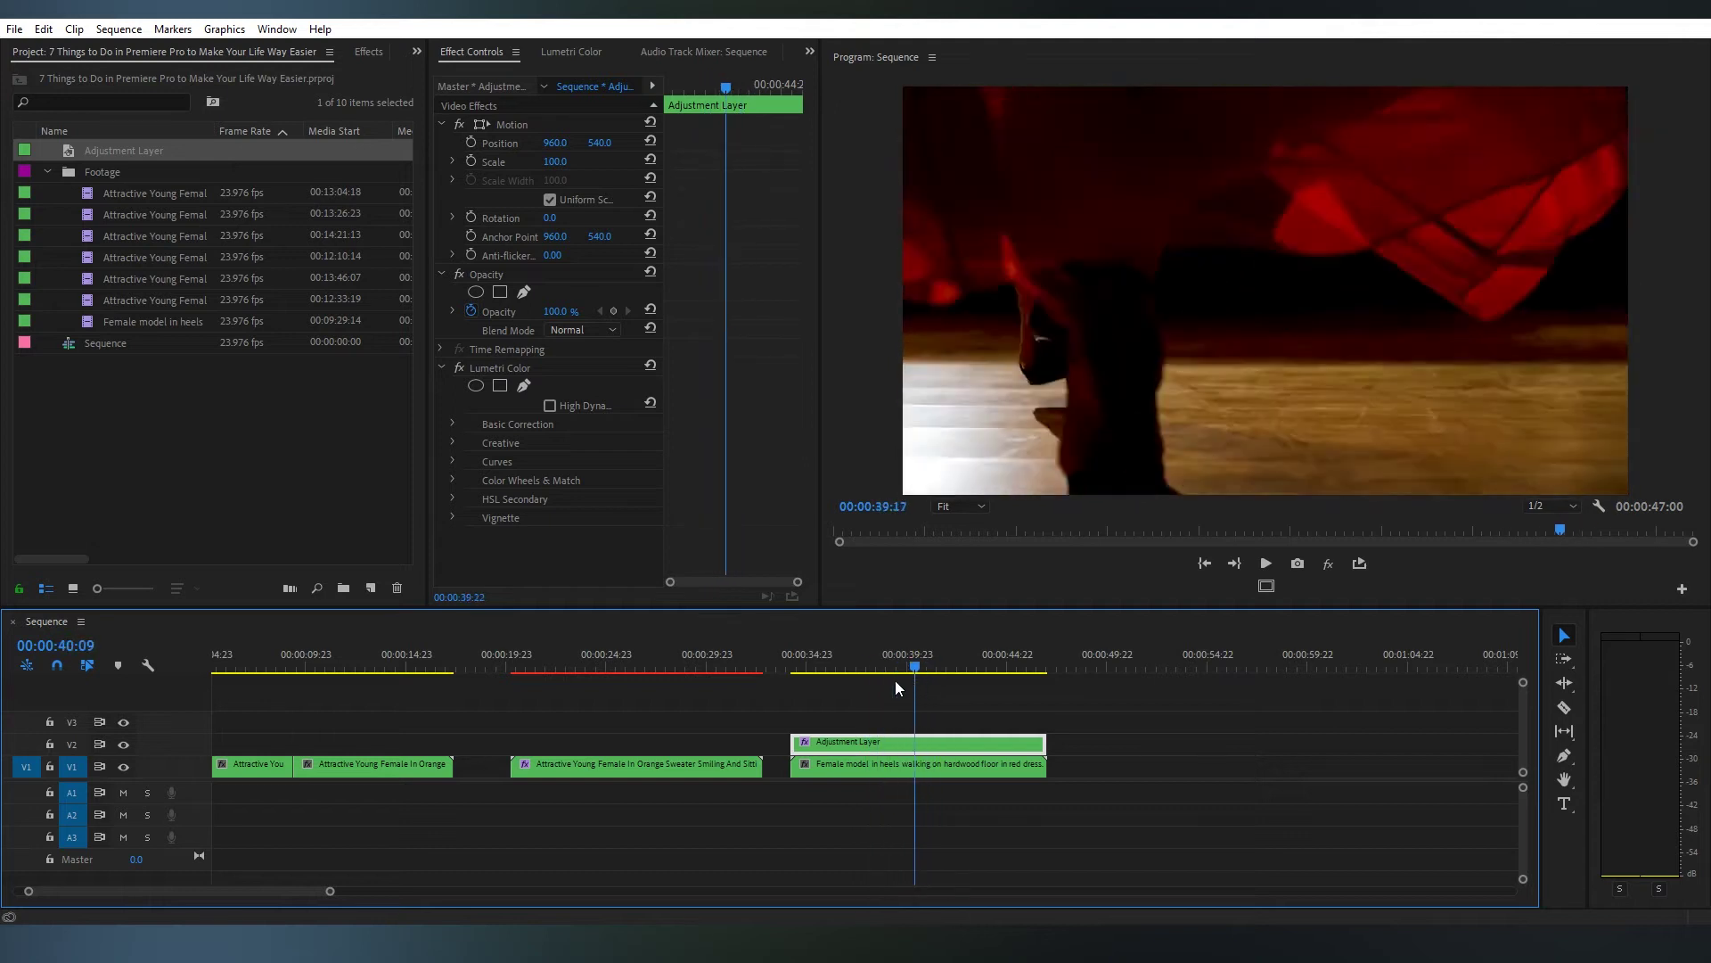
drag(819, 676, 881, 702)
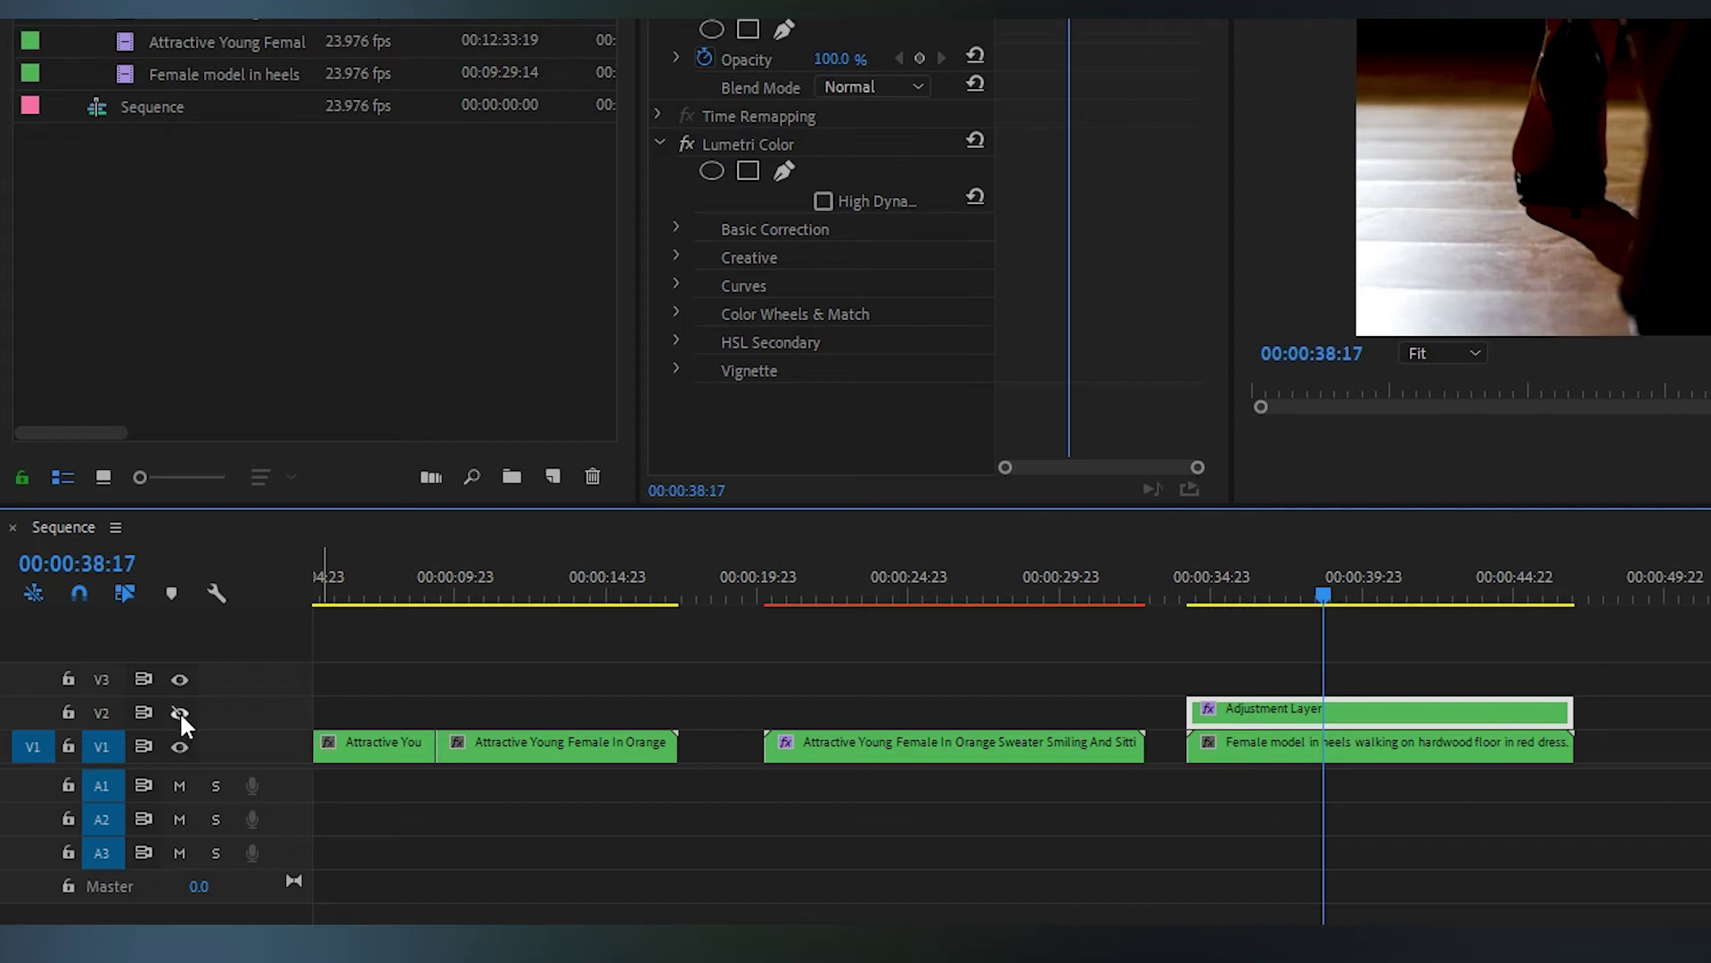
click(179, 712)
click(179, 712)
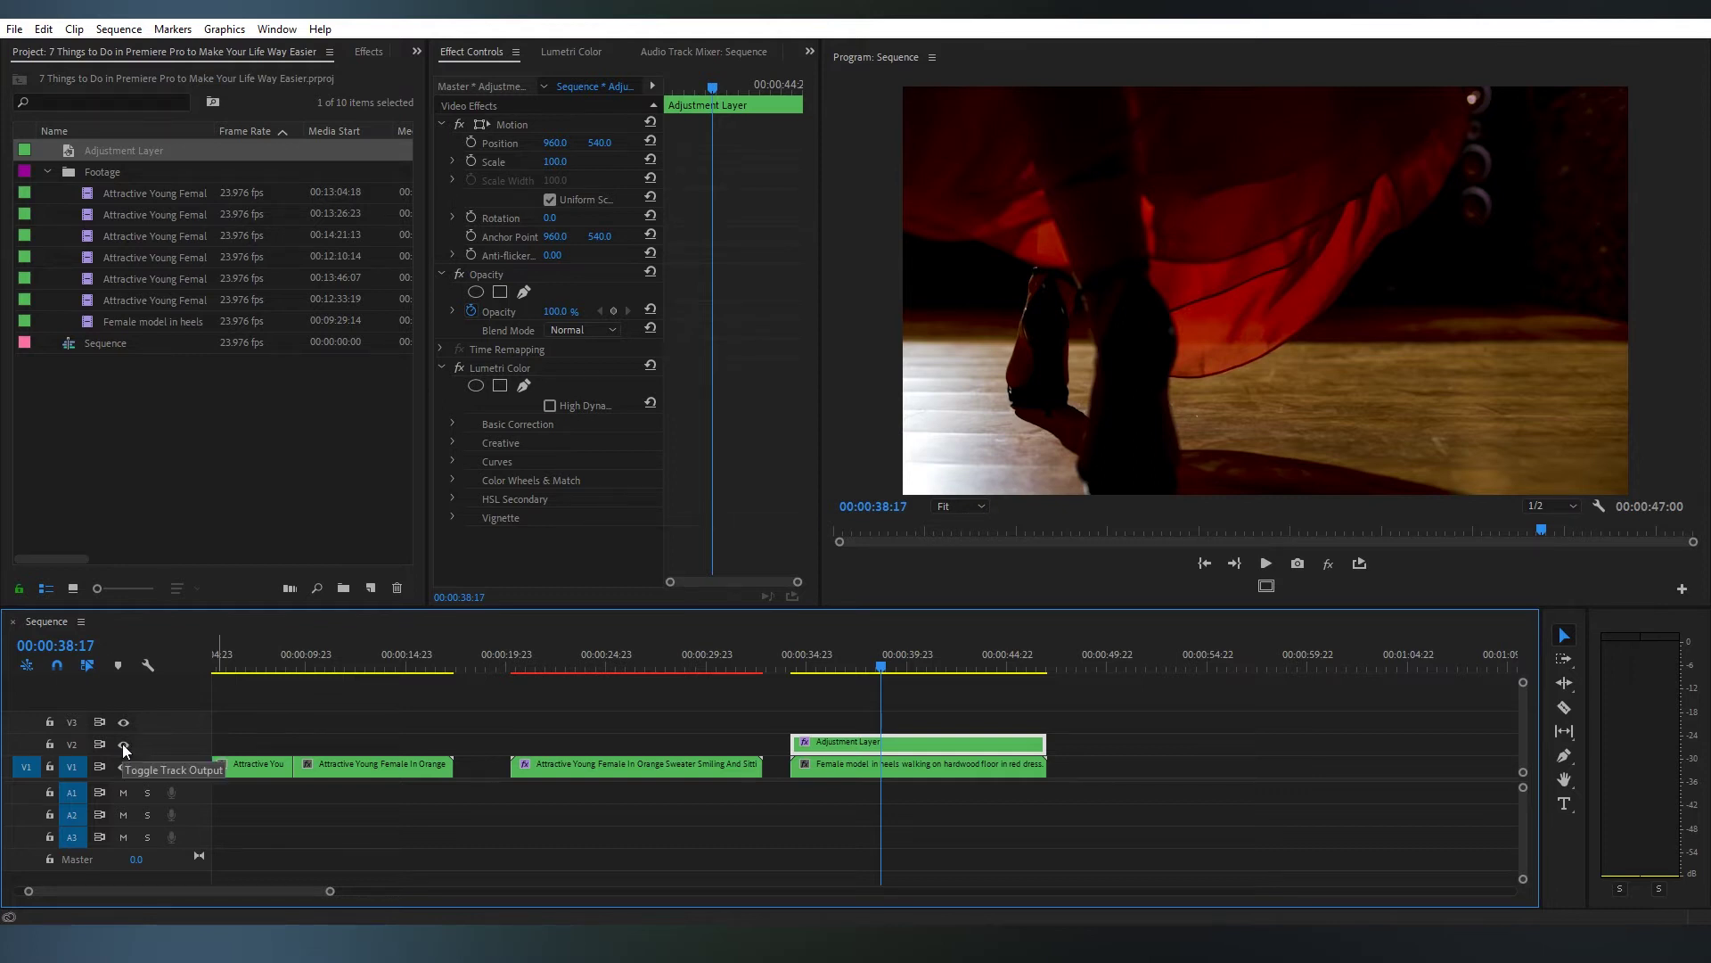
click(122, 744)
click(121, 744)
click(125, 744)
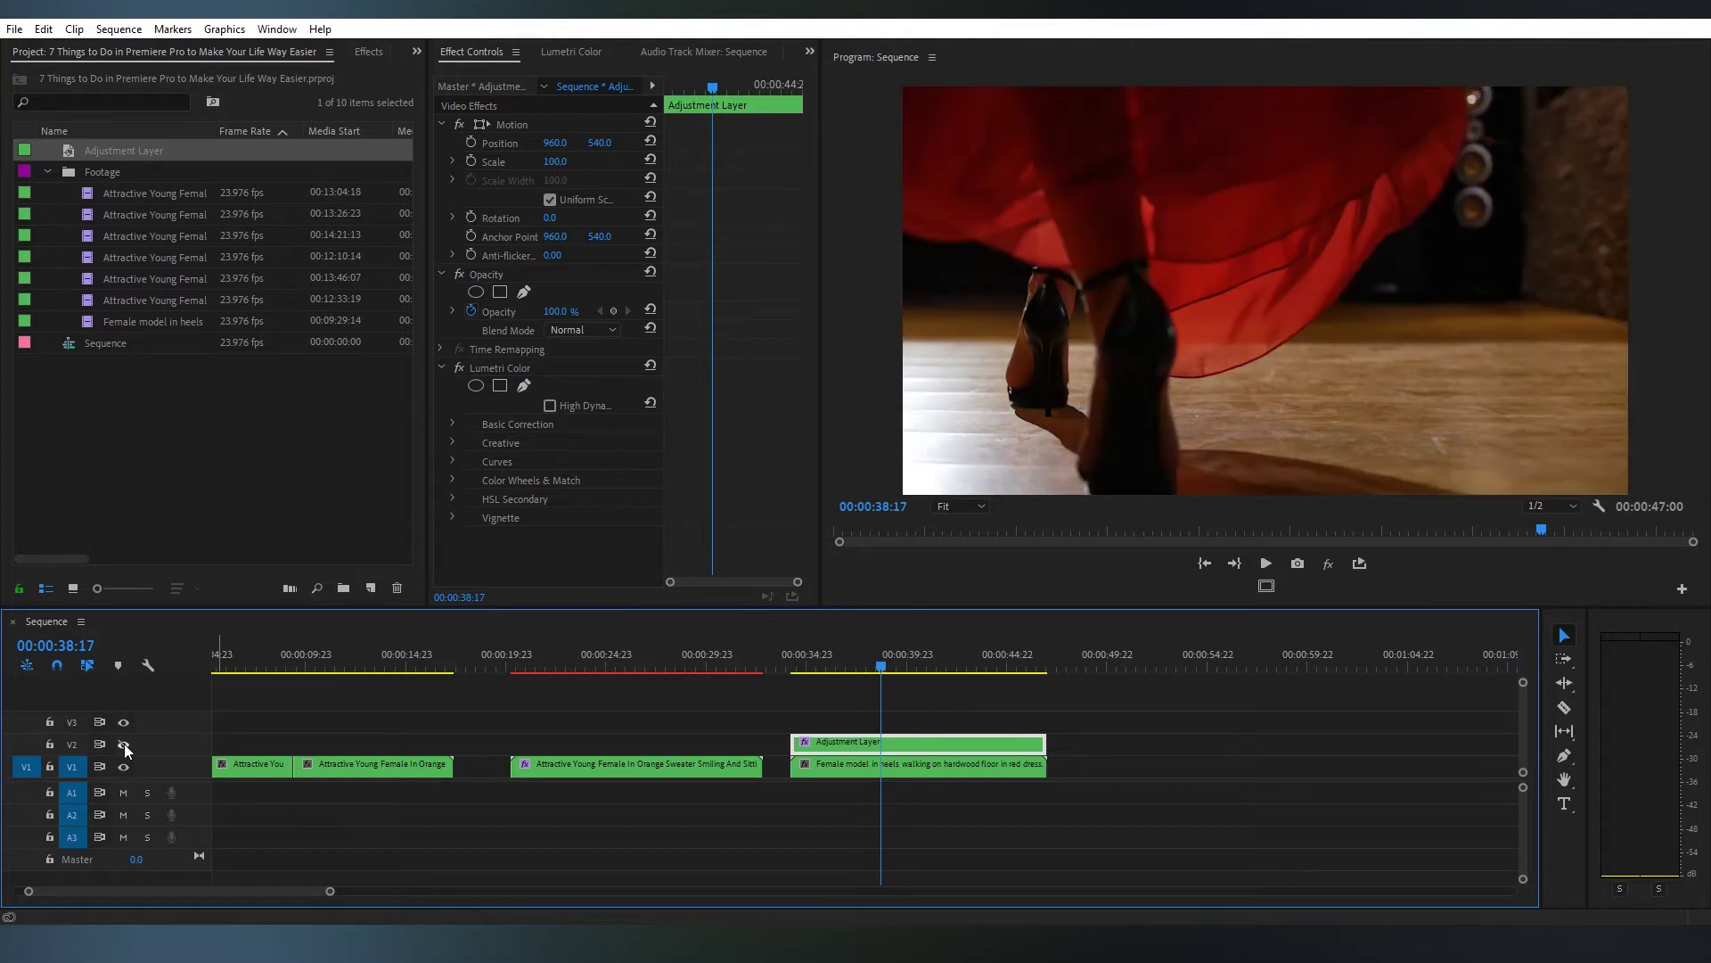
click(124, 744)
click(124, 745)
click(123, 743)
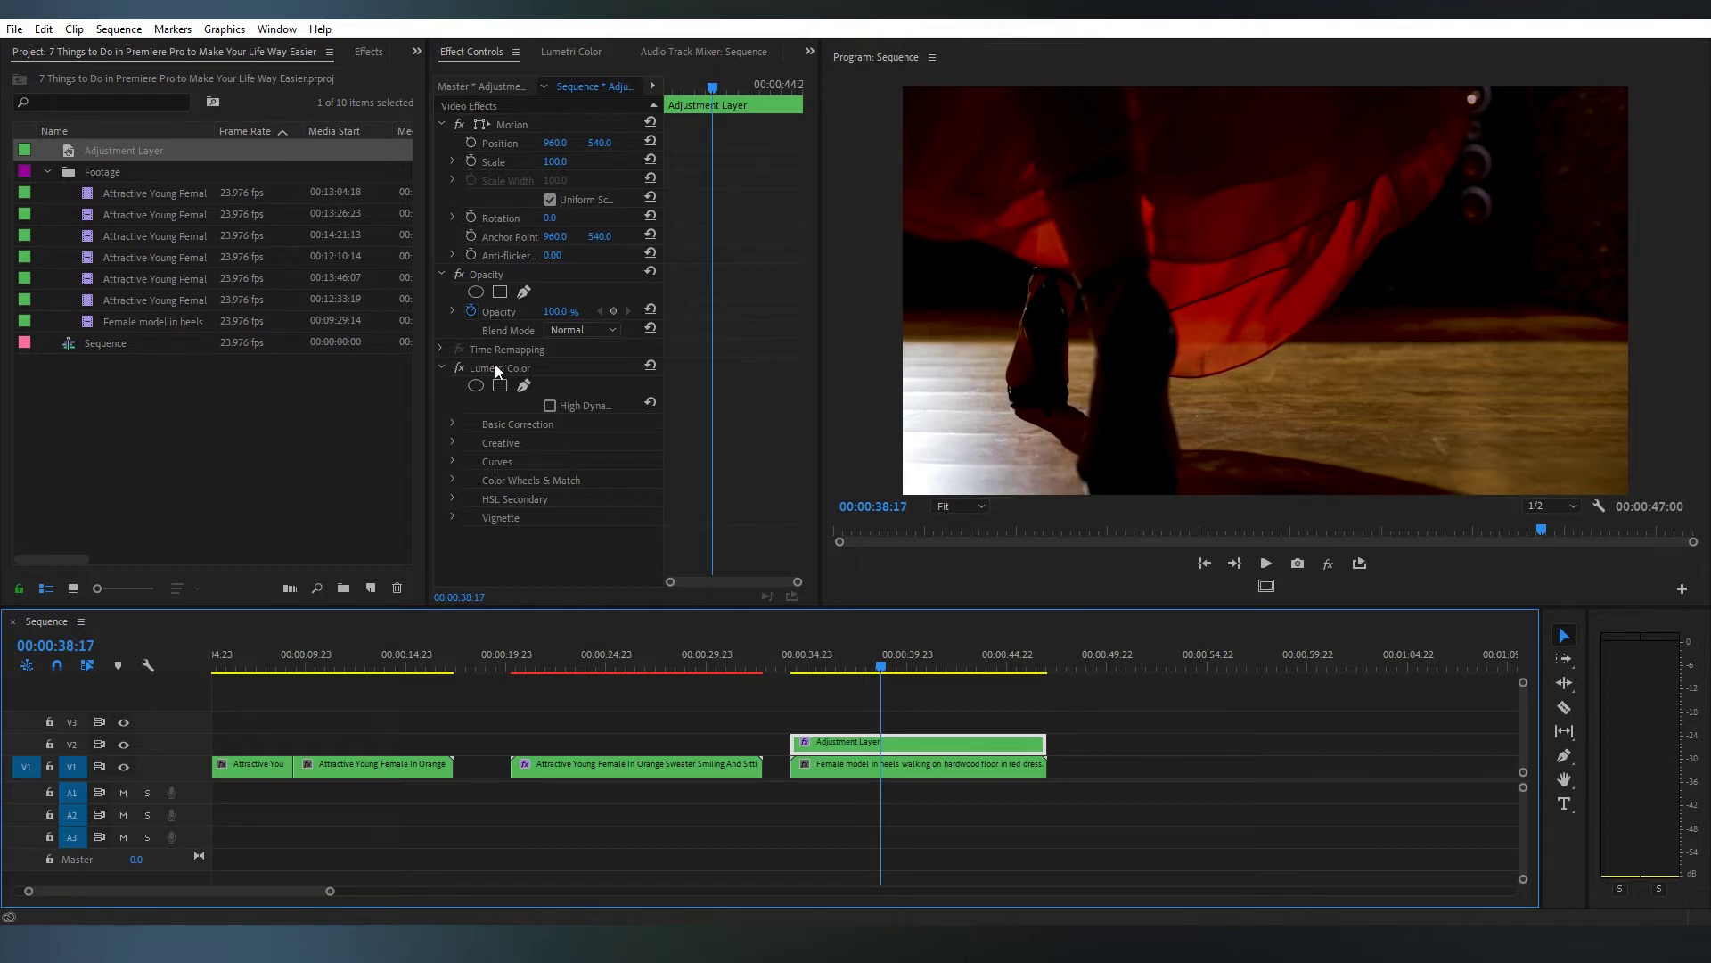
Step: Copy Lumetri Color from the adjustment layer onto the heels clip, then delete the layer
click(497, 368)
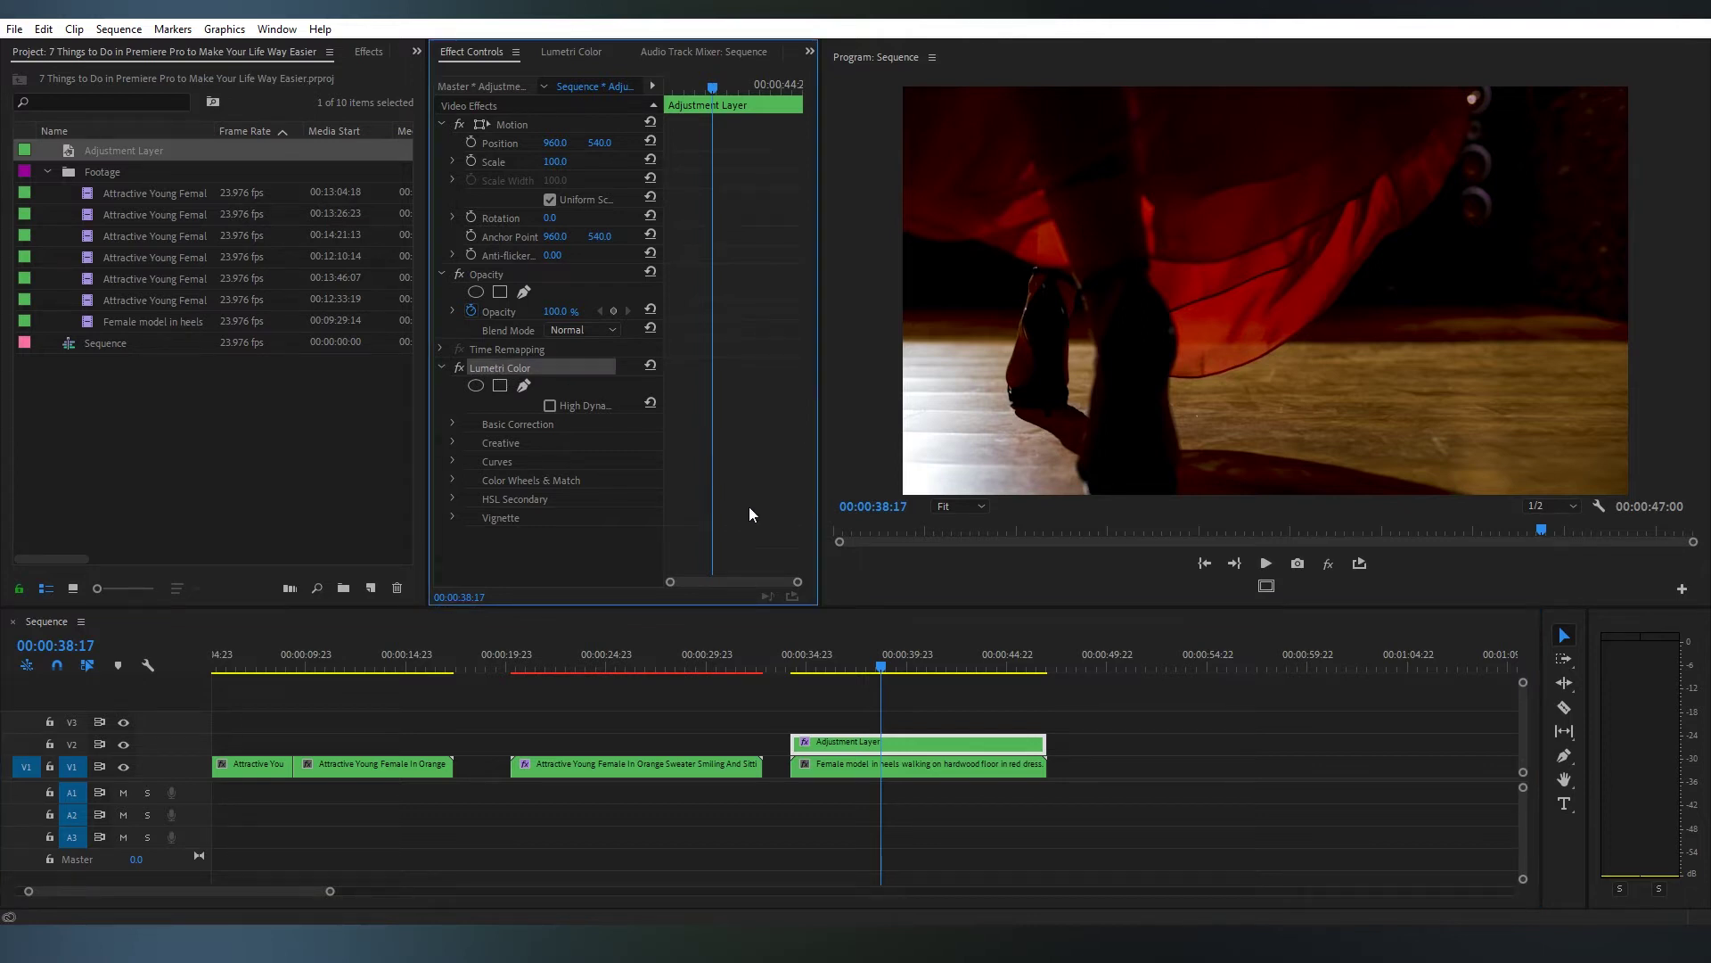
click(844, 759)
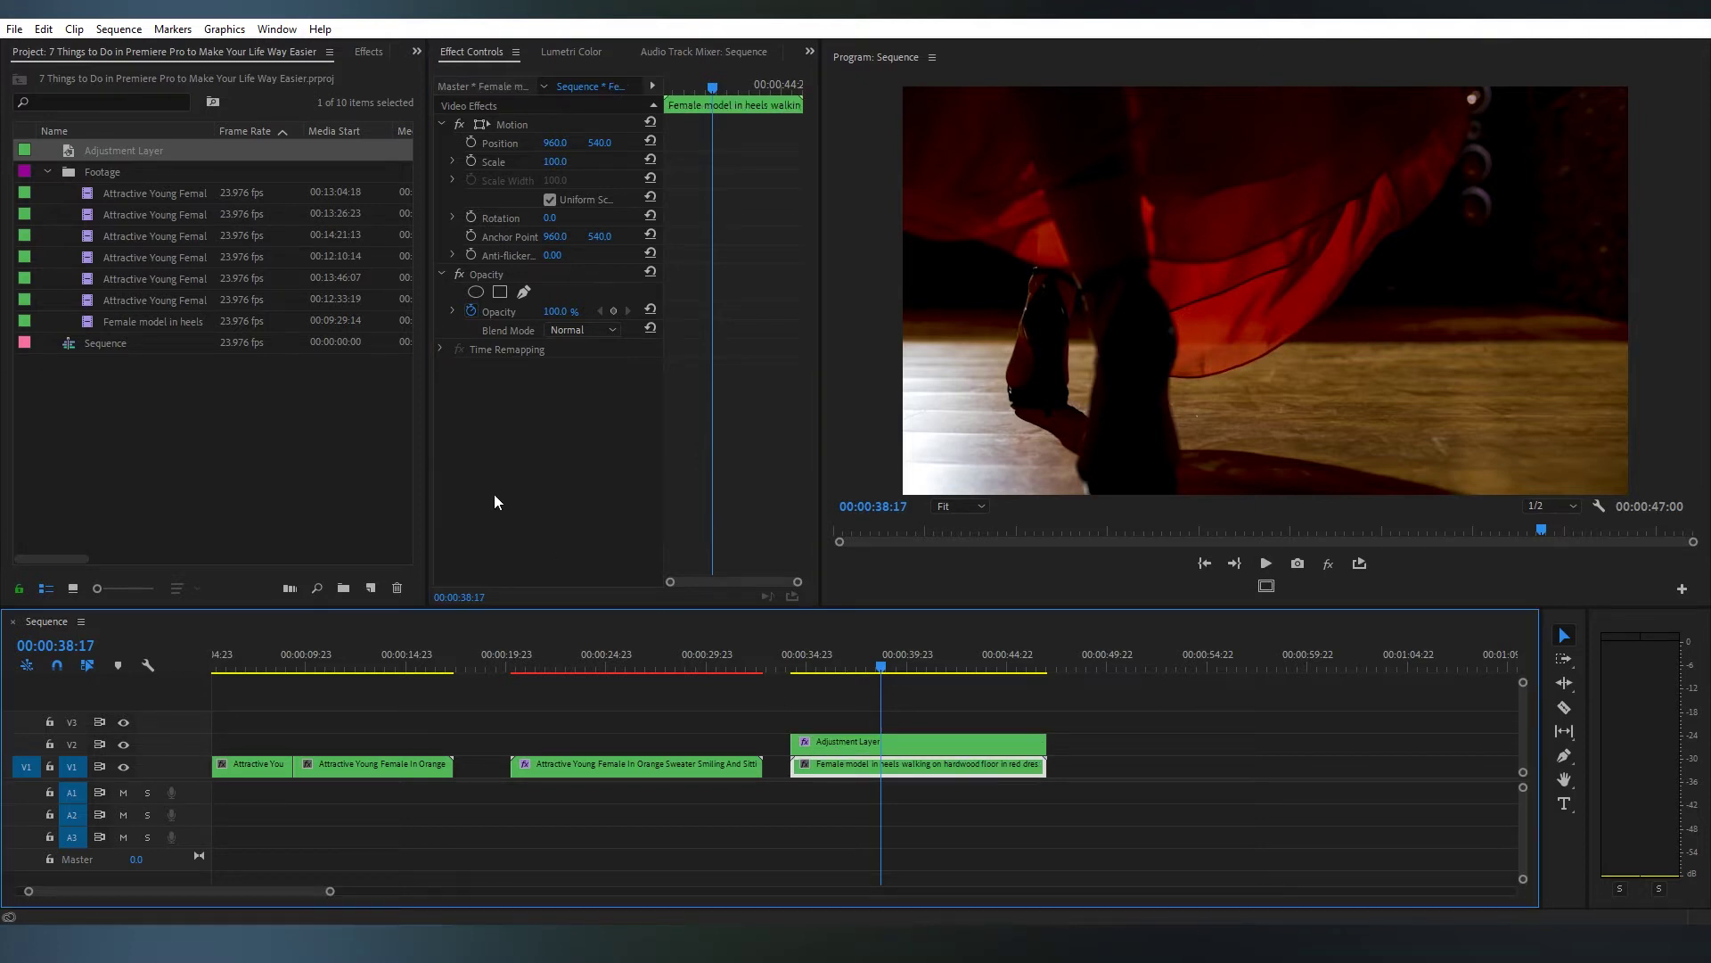
click(526, 514)
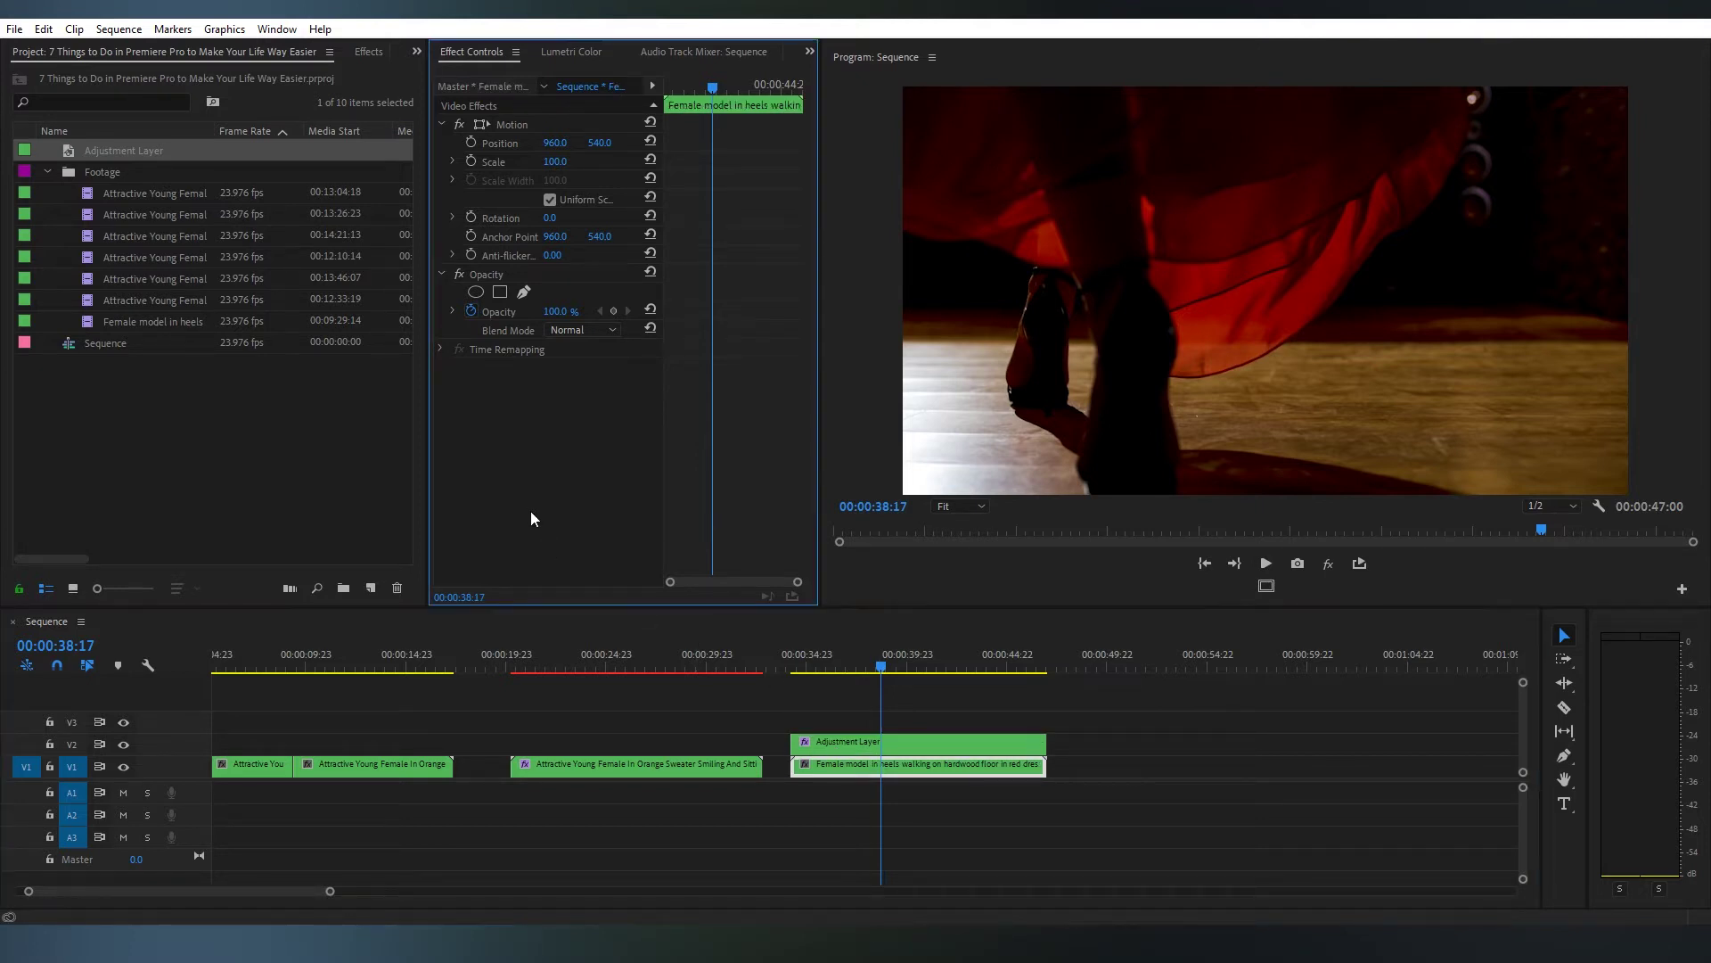
click(844, 745)
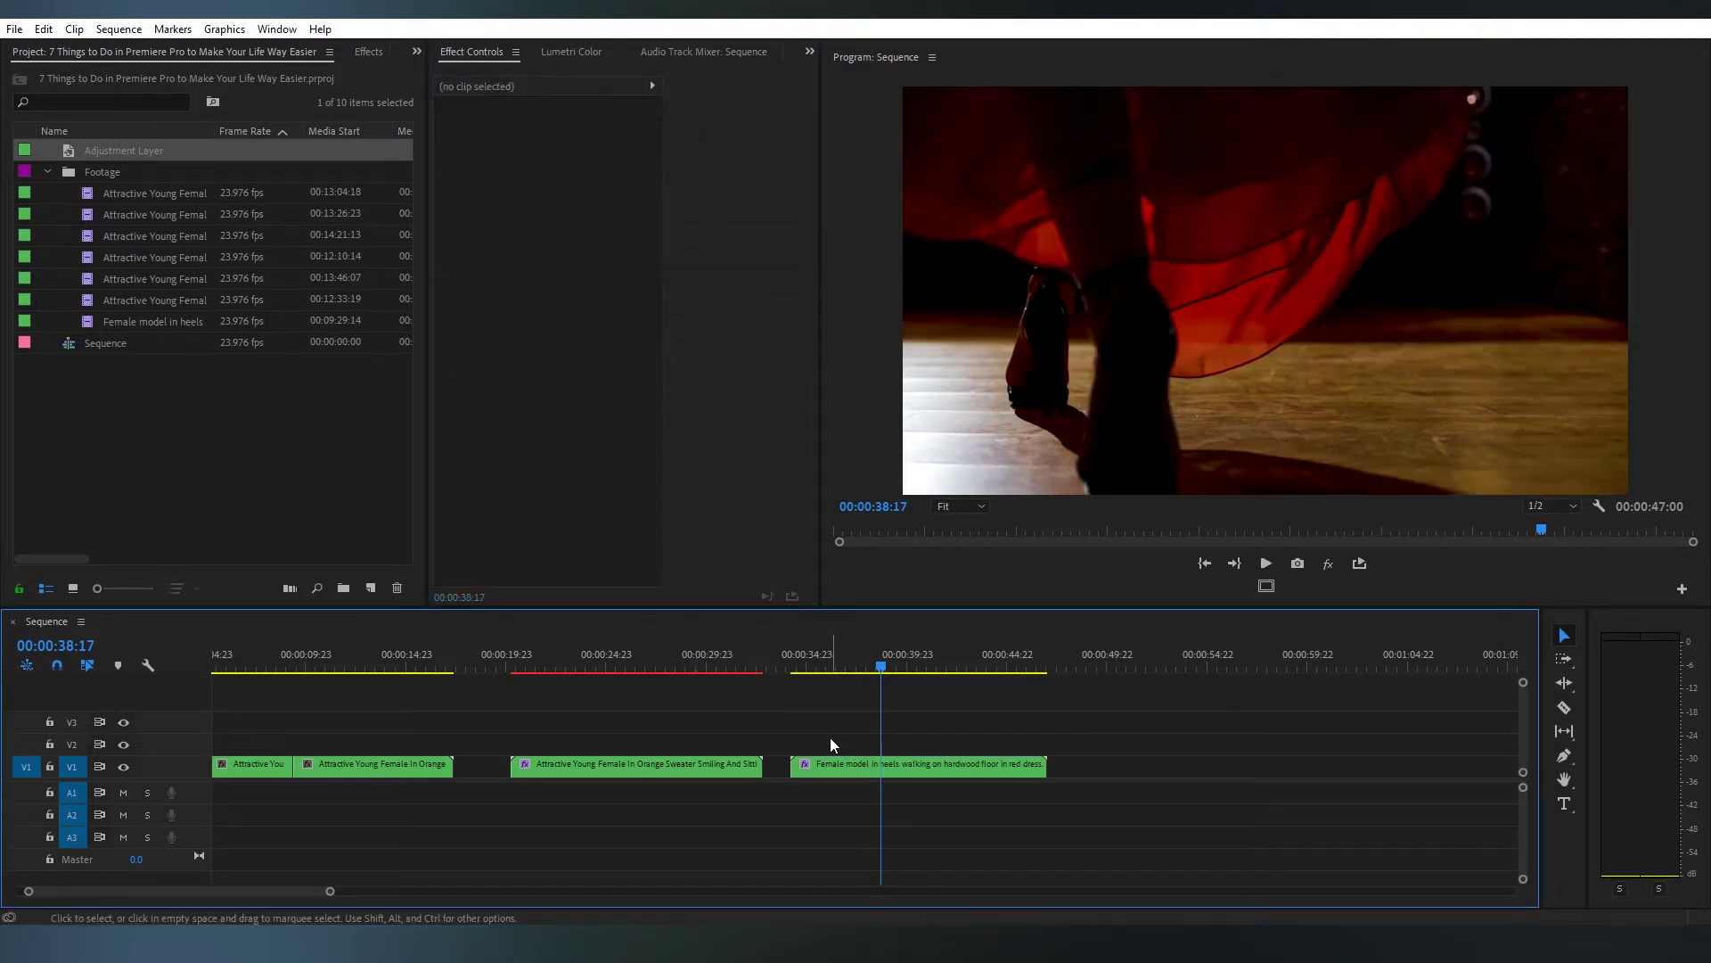
click(857, 757)
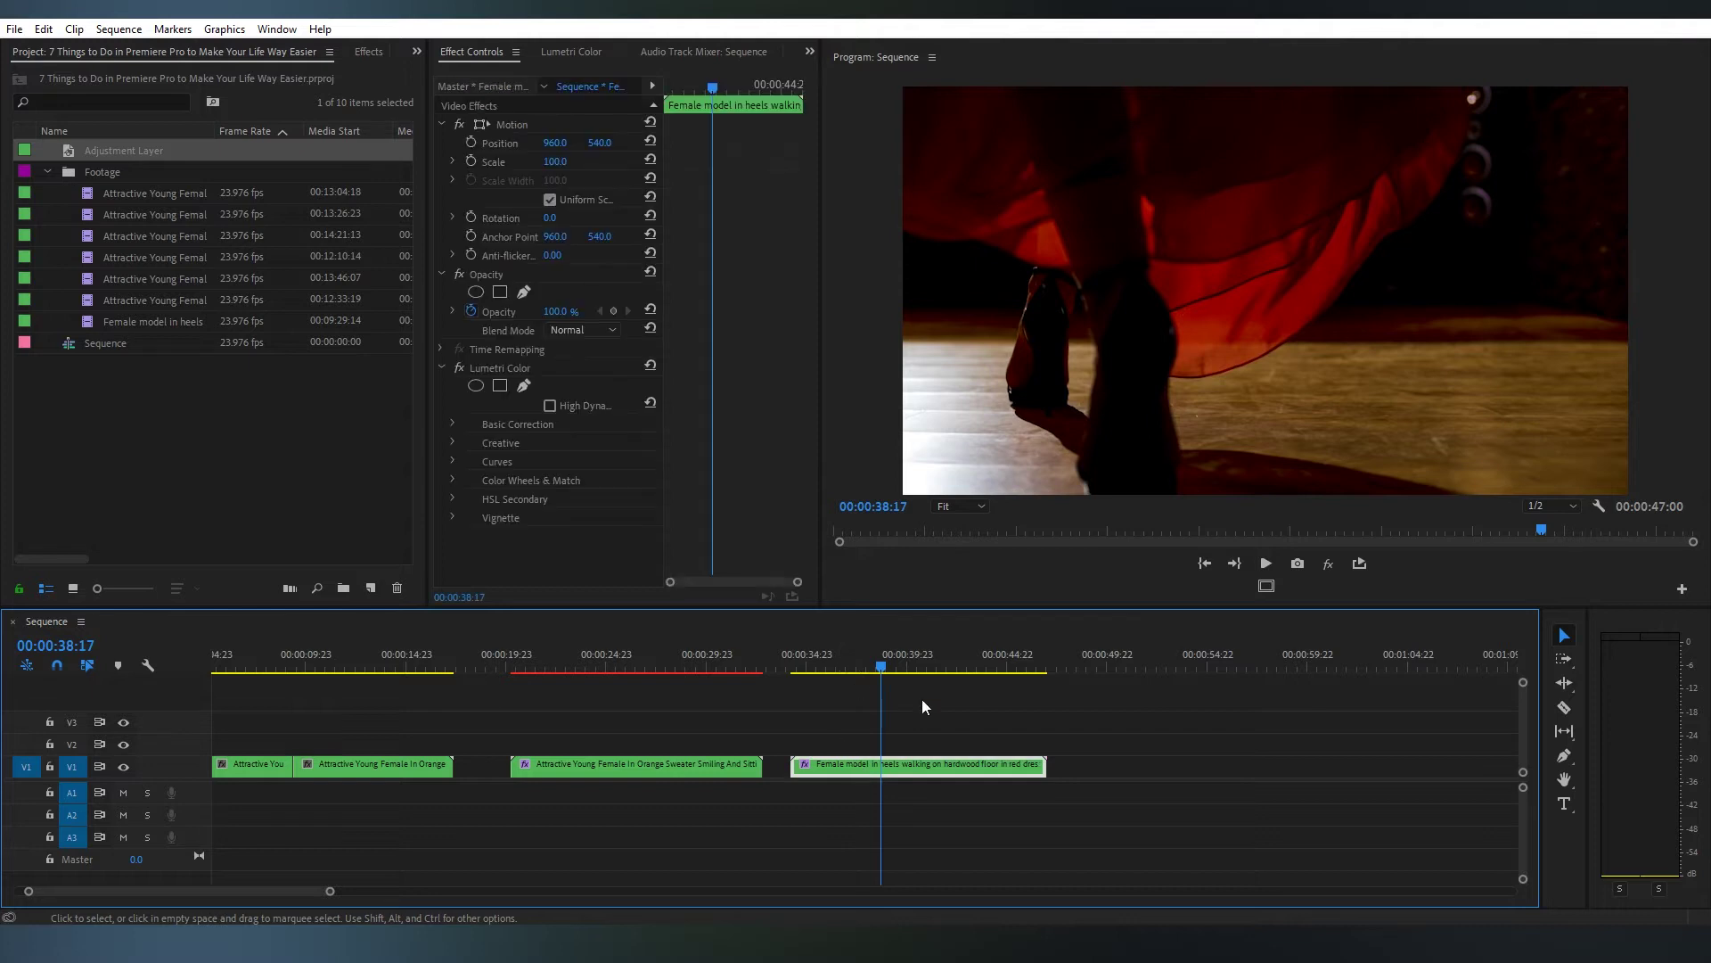
Step: Apply Fast Blur to the heels clip at Blurriness 23, horizontal only, and preview it
mouse_move(859, 659)
mouse_down()
mouse_move(862, 692)
mouse_move(921, 692)
mouse_up()
key(shift+7)
text(fast)
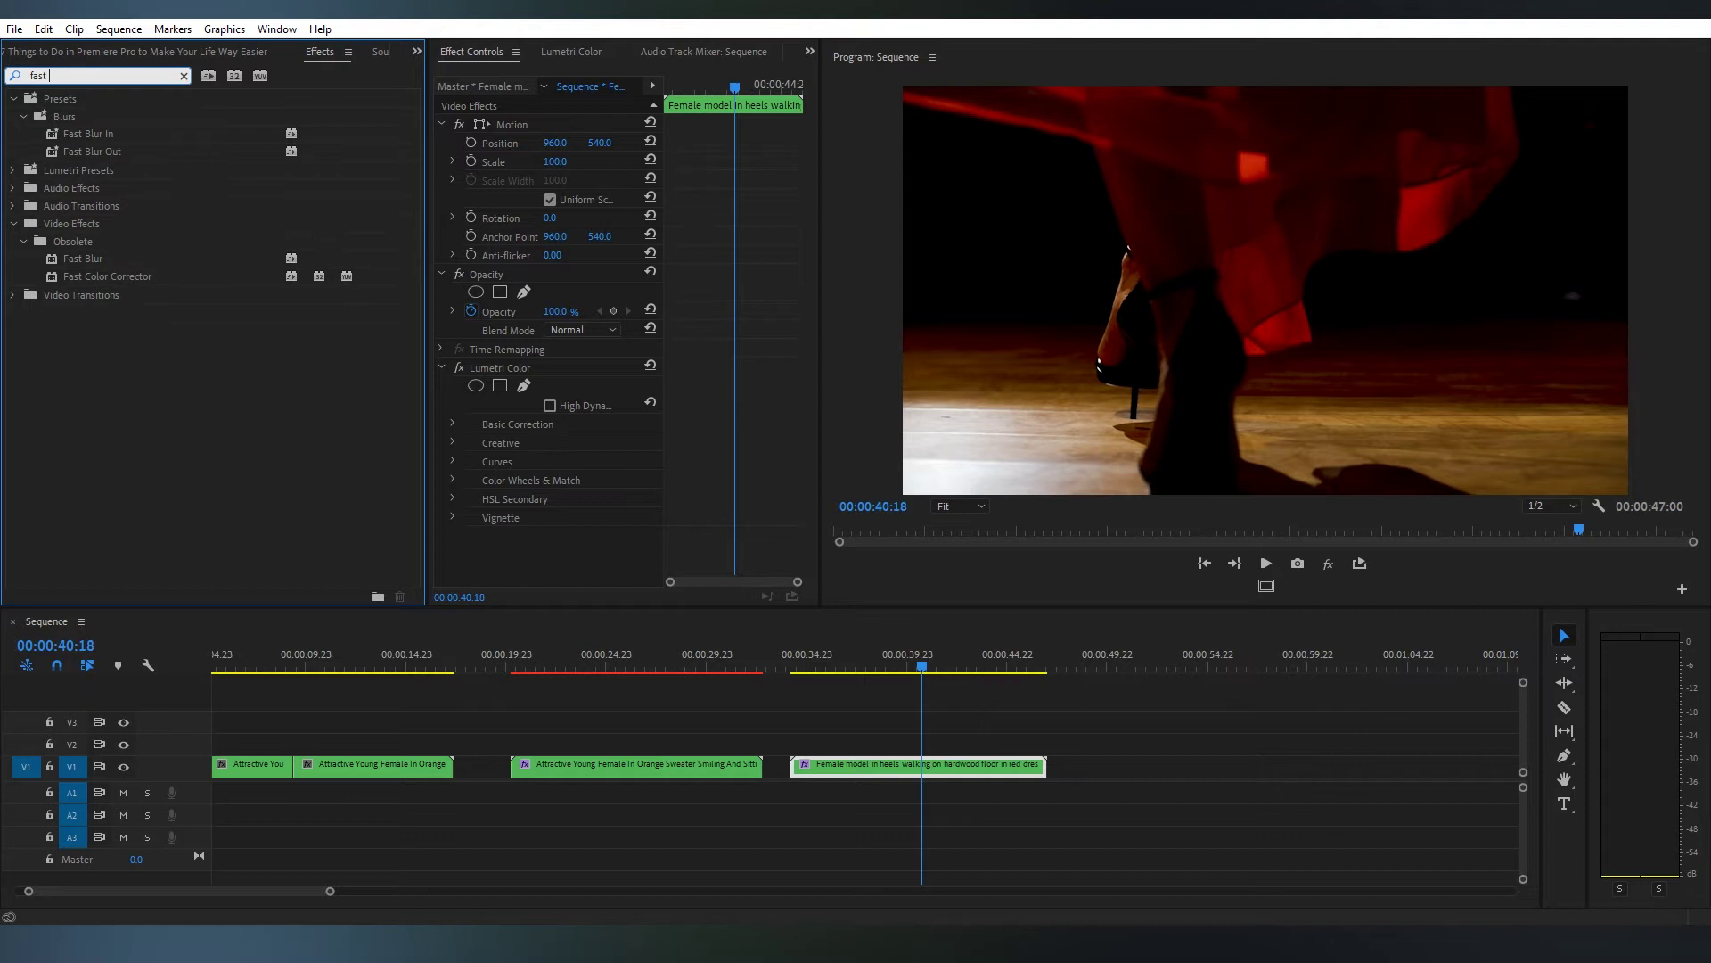
text( blur)
mouse_move(60, 257)
mouse_down()
mouse_move(743, 750)
mouse_move(870, 766)
mouse_up()
scroll(606, 573, down, 2)
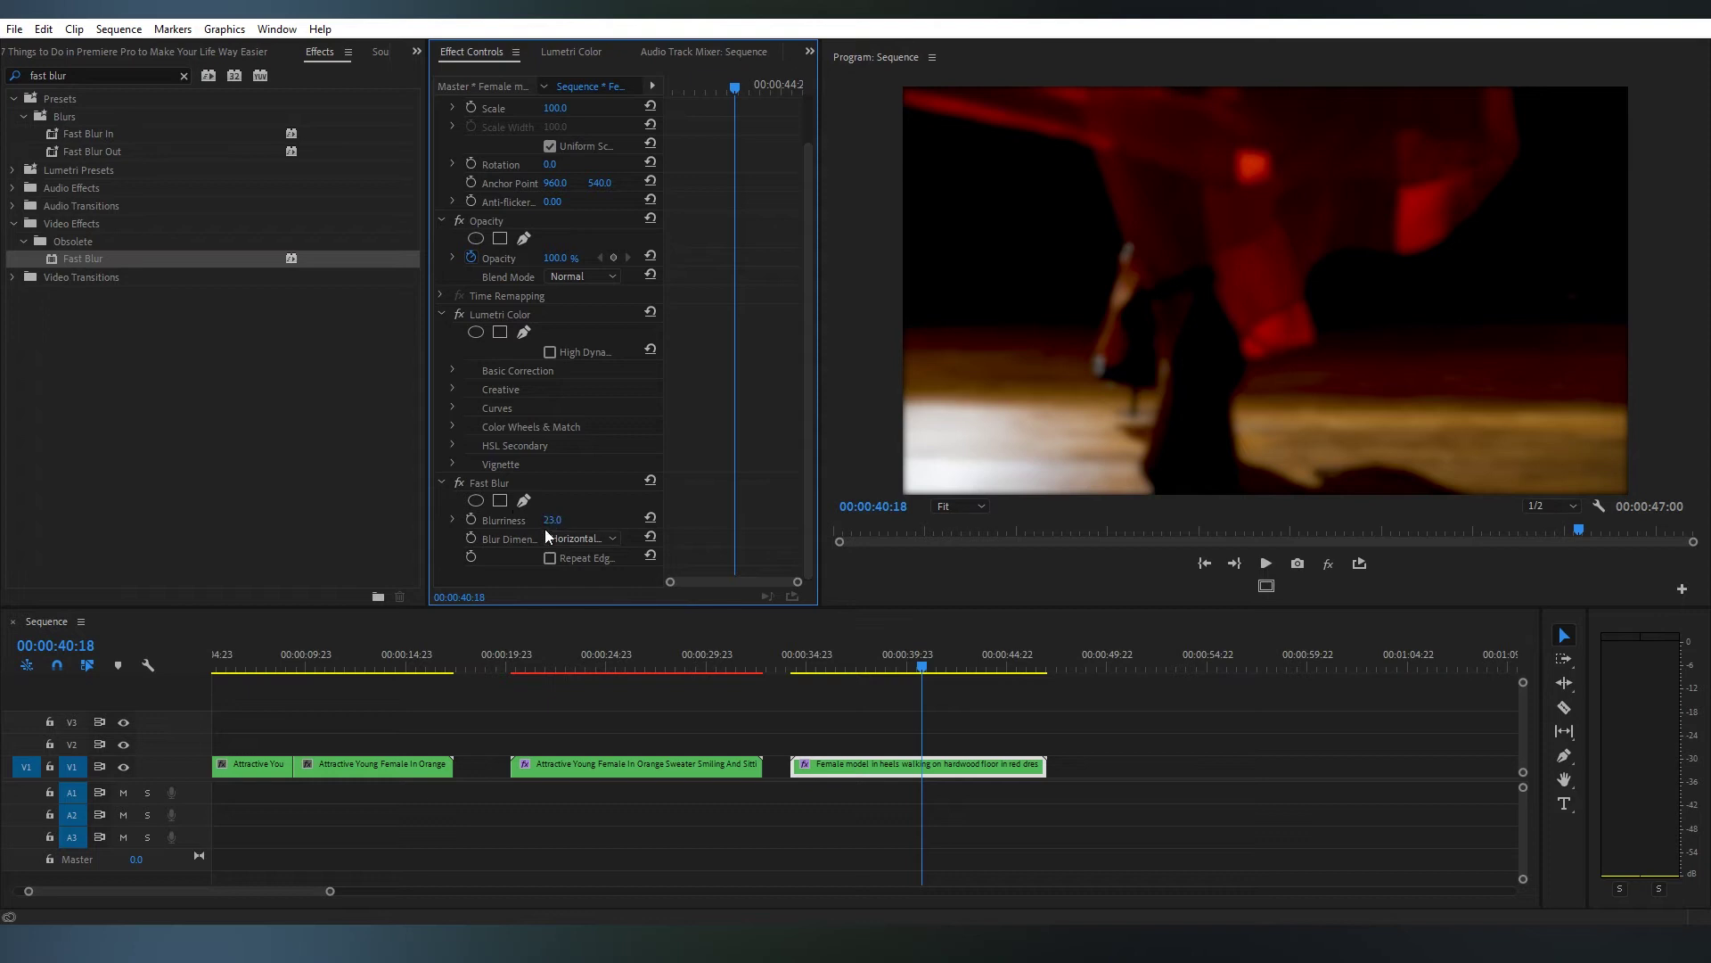
key(space)
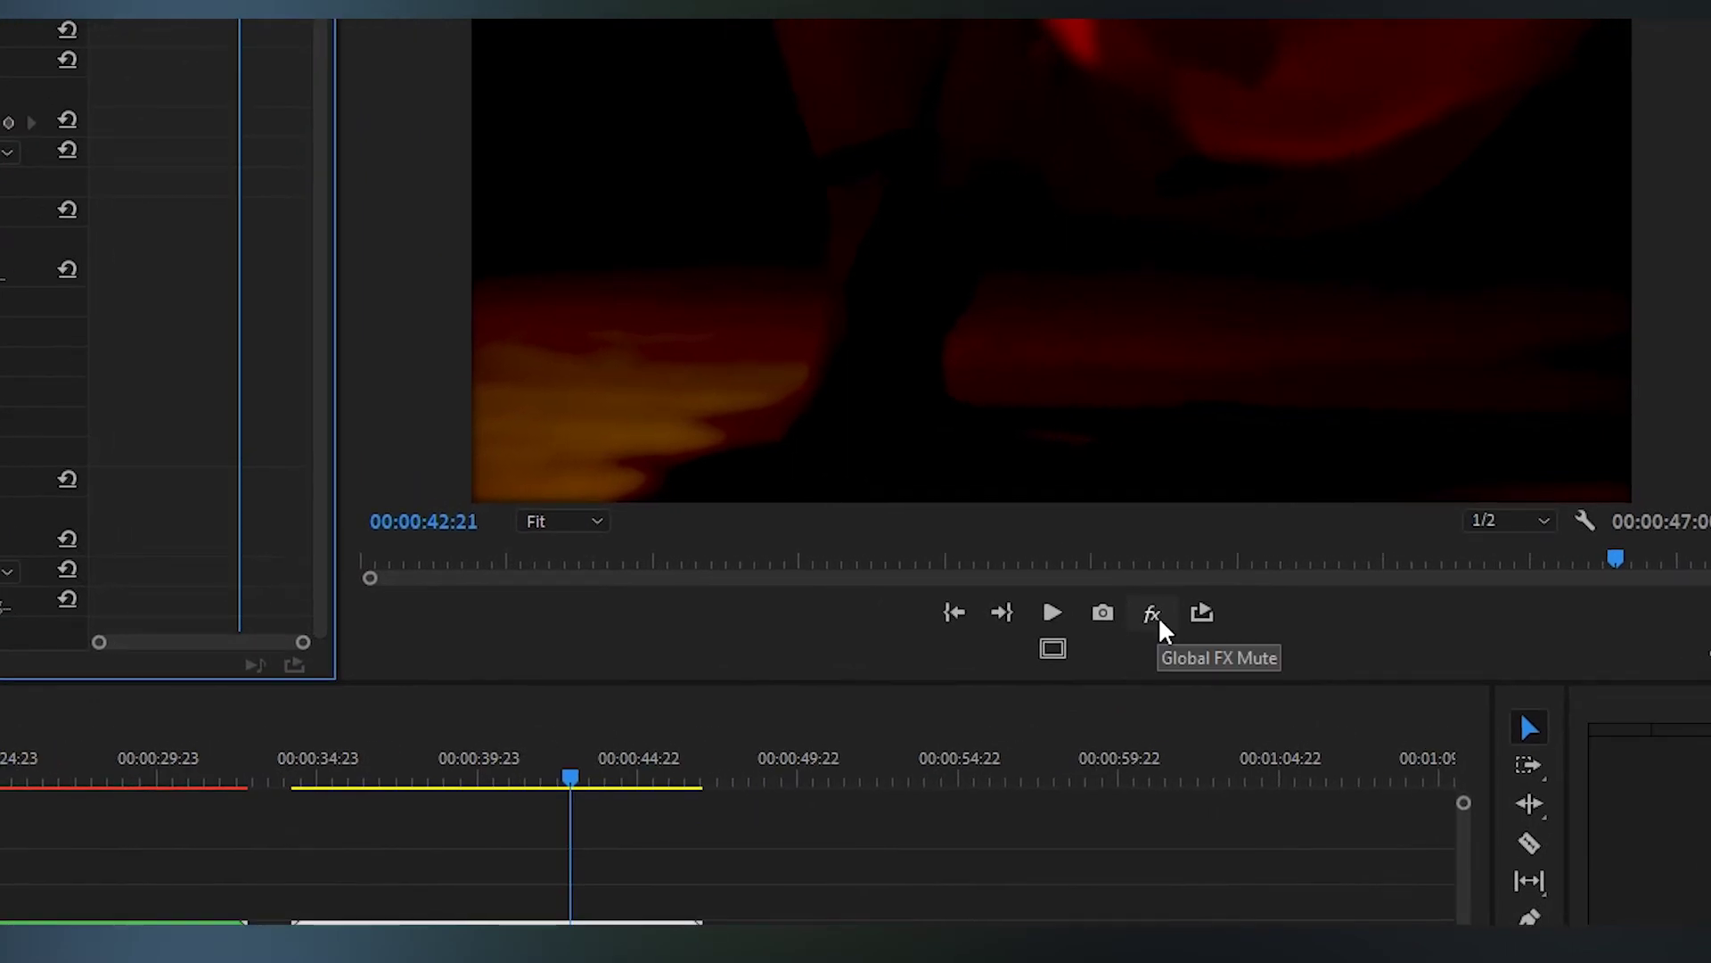
Step: Toggle Global FX Mute to compare the heels clip with and without its blur and grade
click(1153, 615)
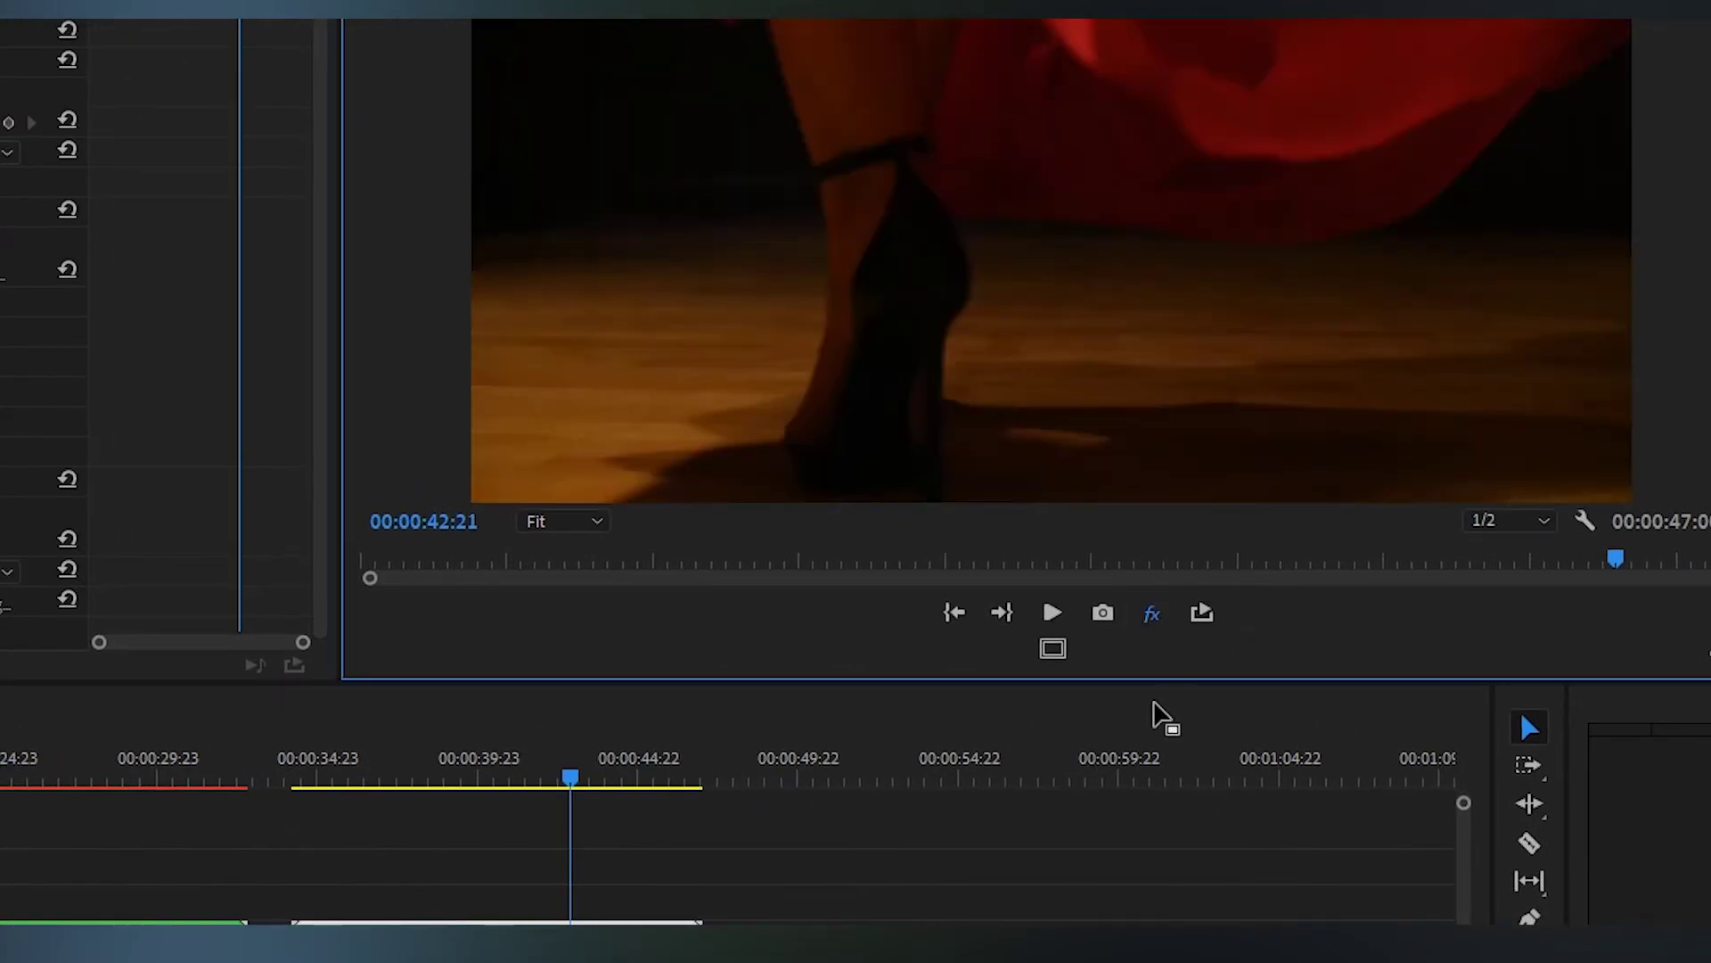
click(1153, 618)
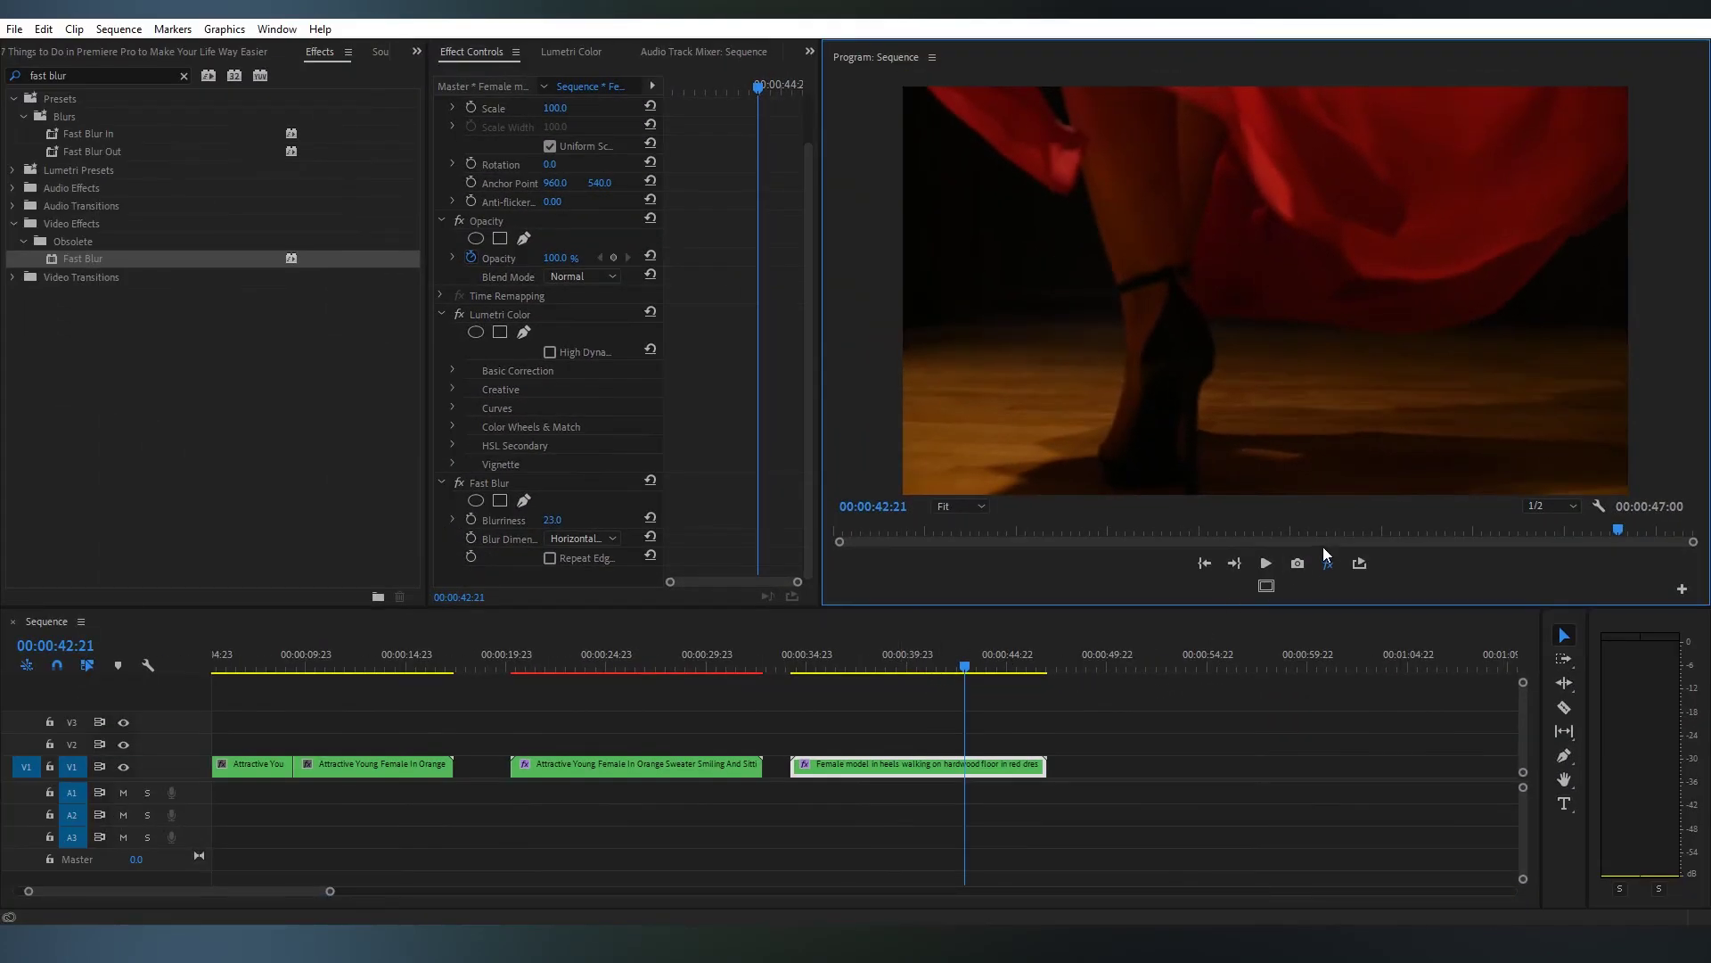
click(1328, 559)
click(1328, 560)
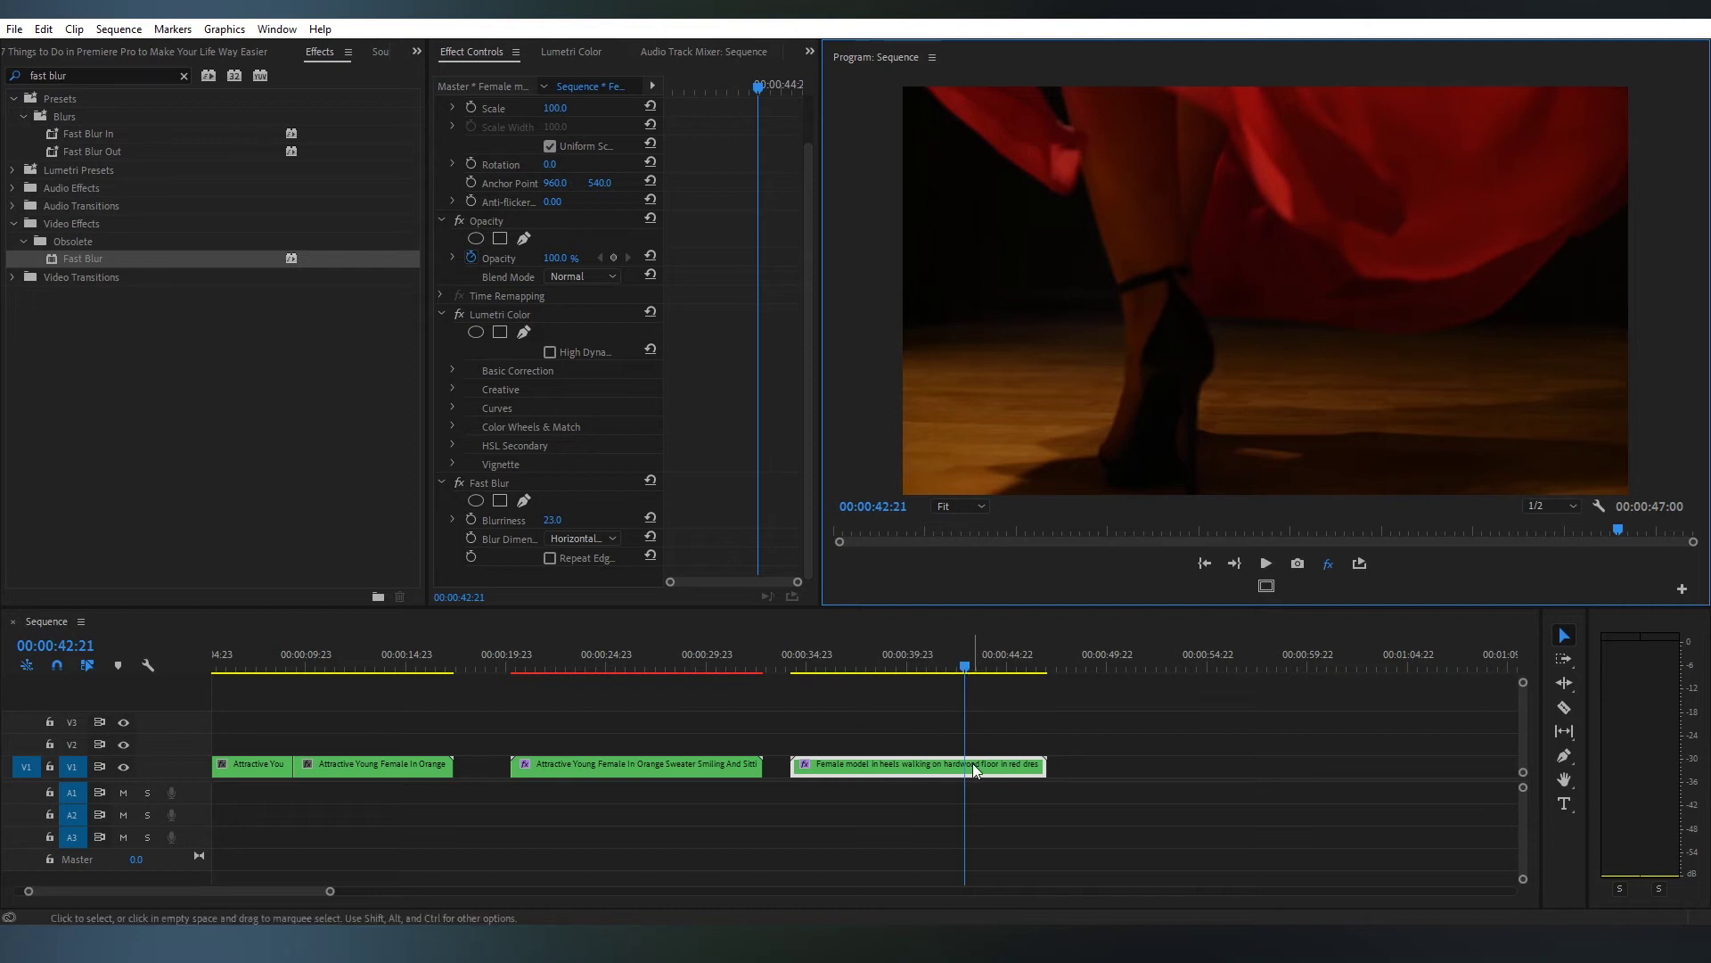
click(962, 663)
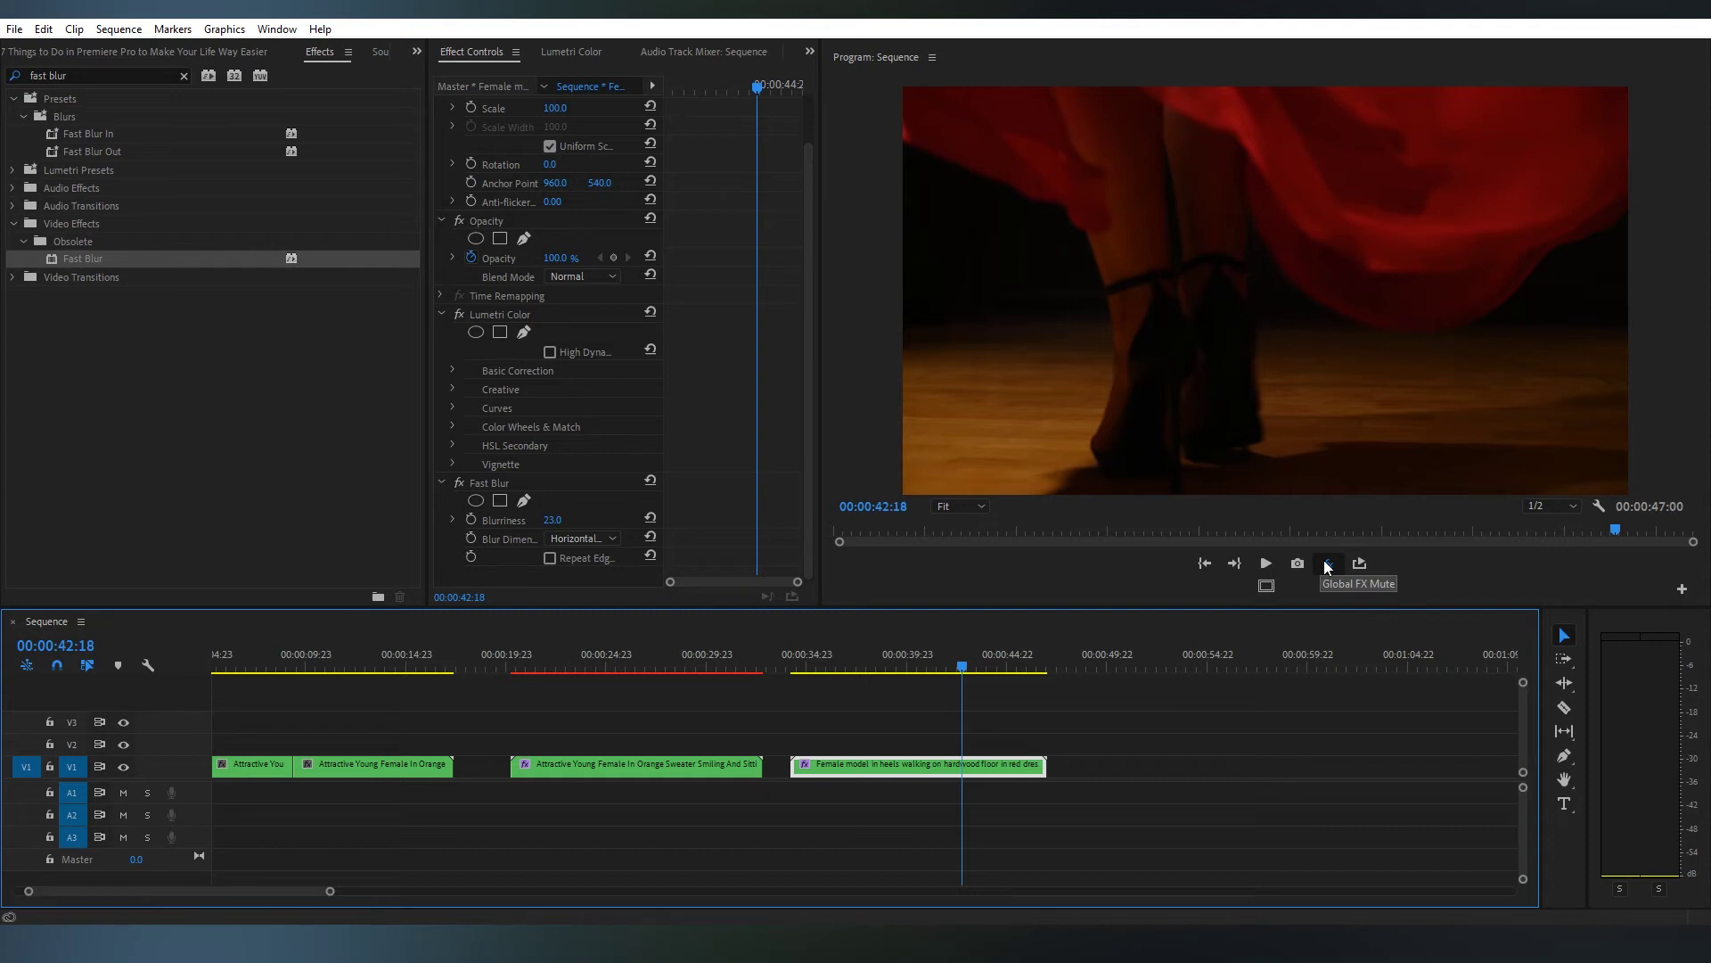
click(1326, 567)
click(1329, 566)
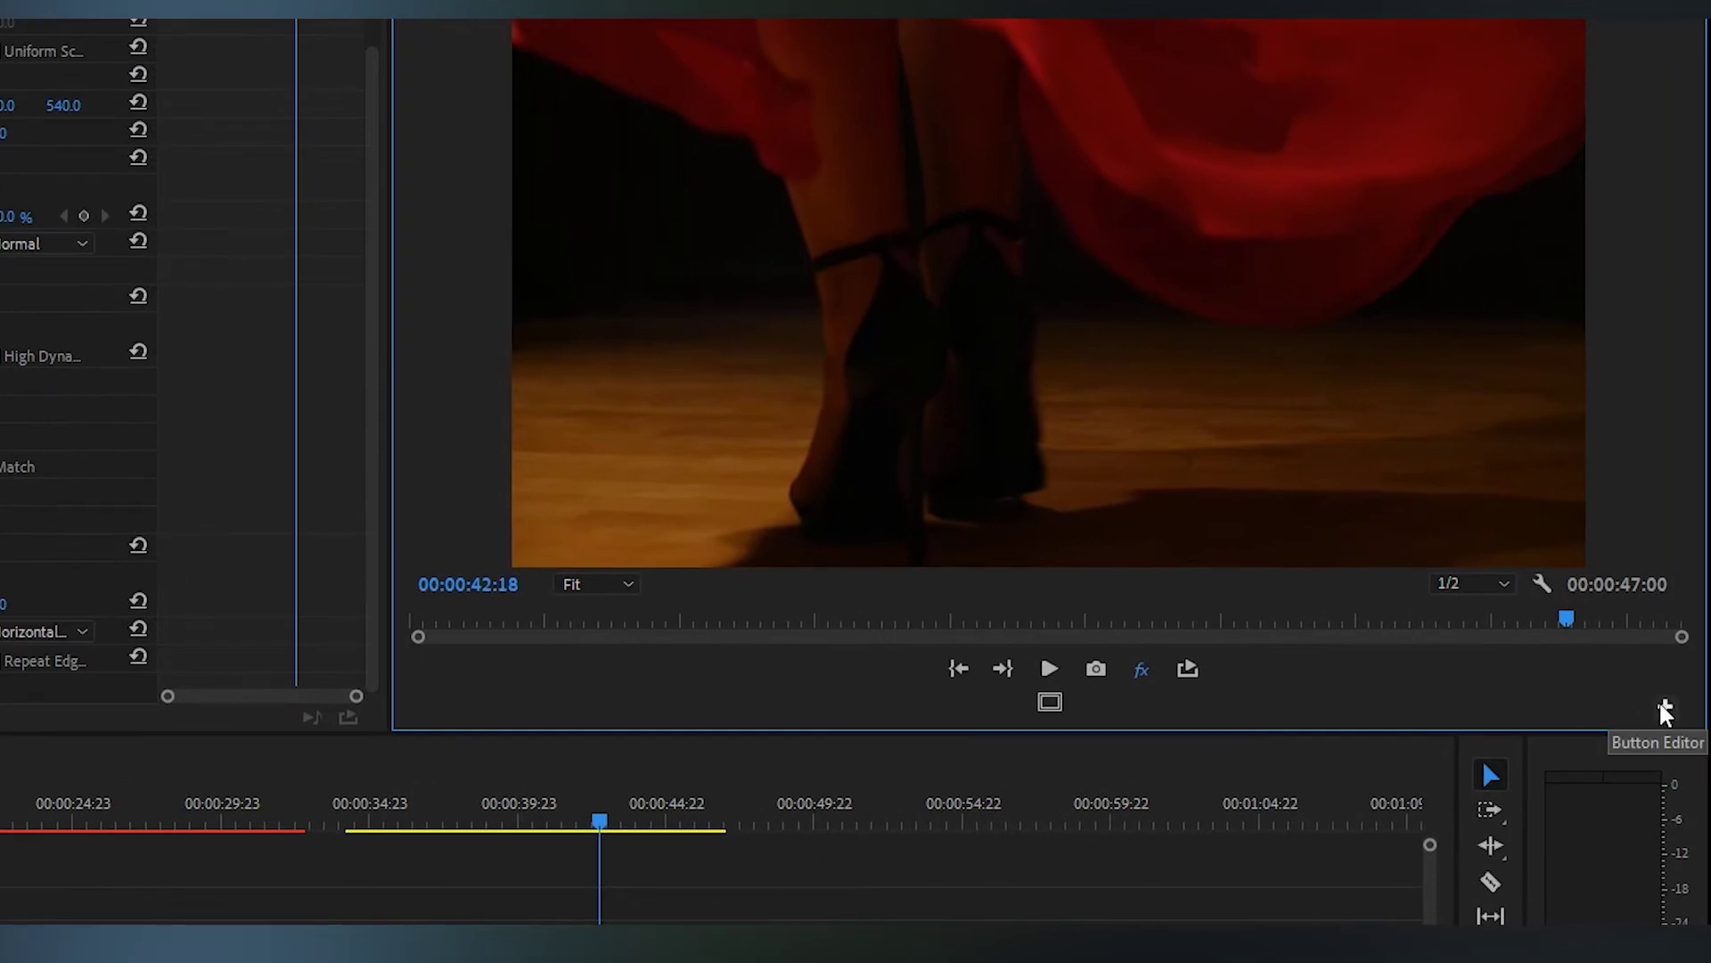
click(1666, 710)
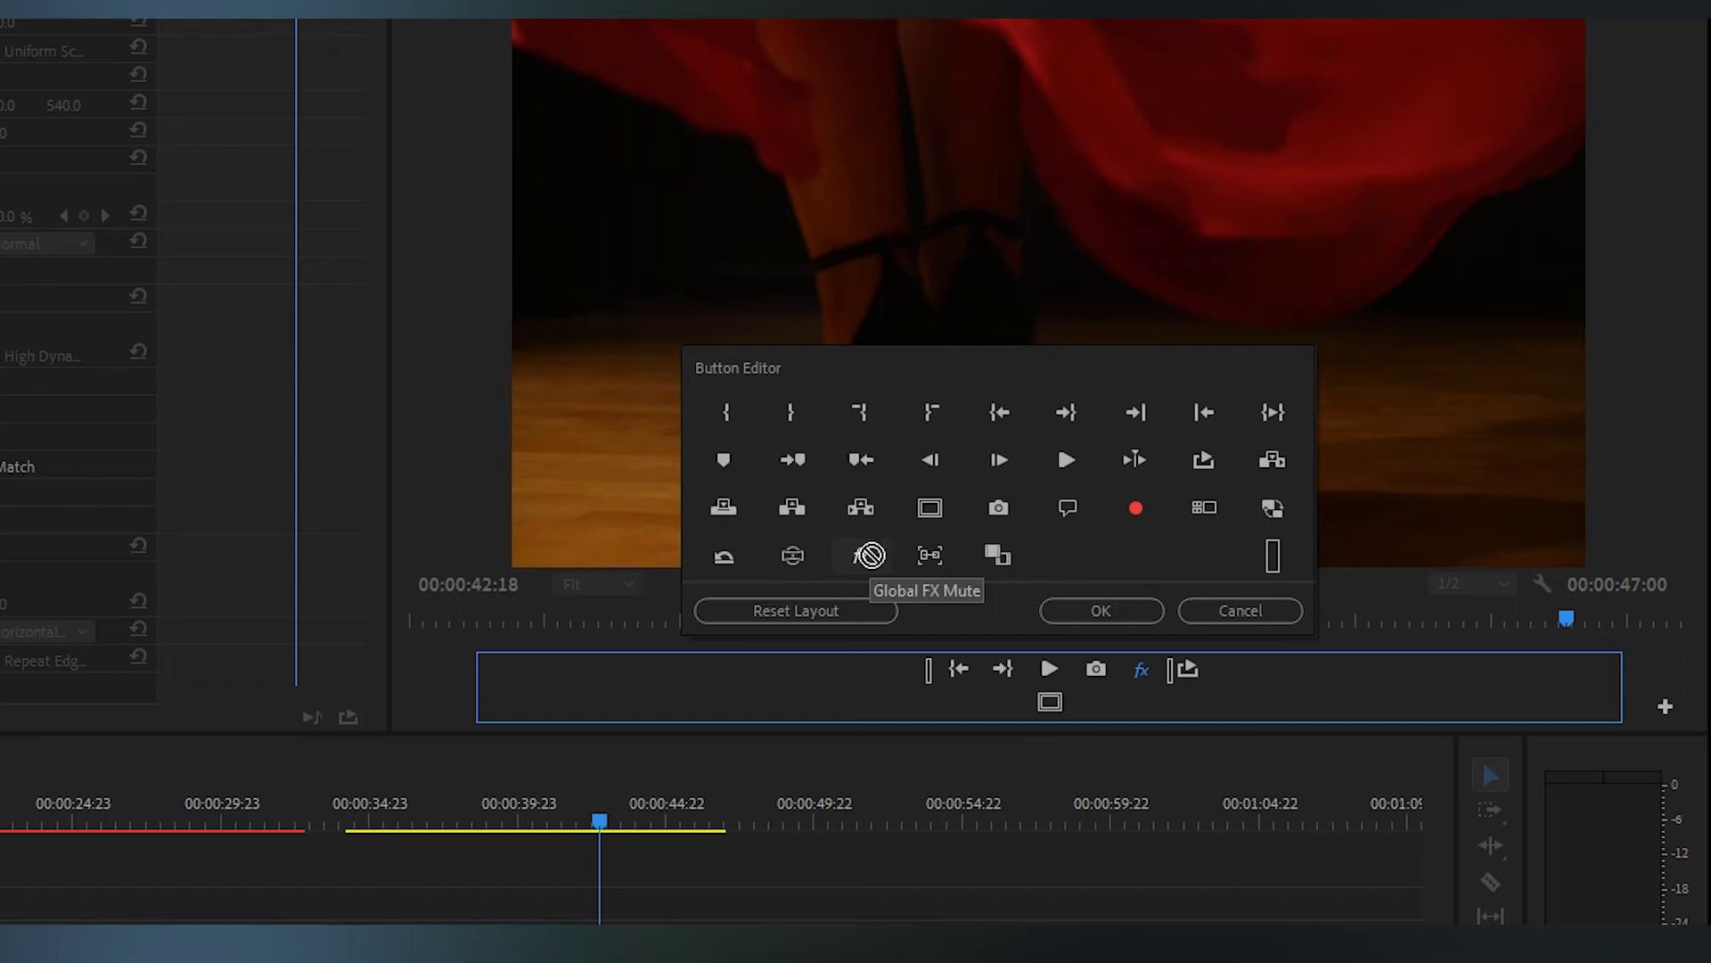
drag(860, 549, 1127, 676)
click(1112, 611)
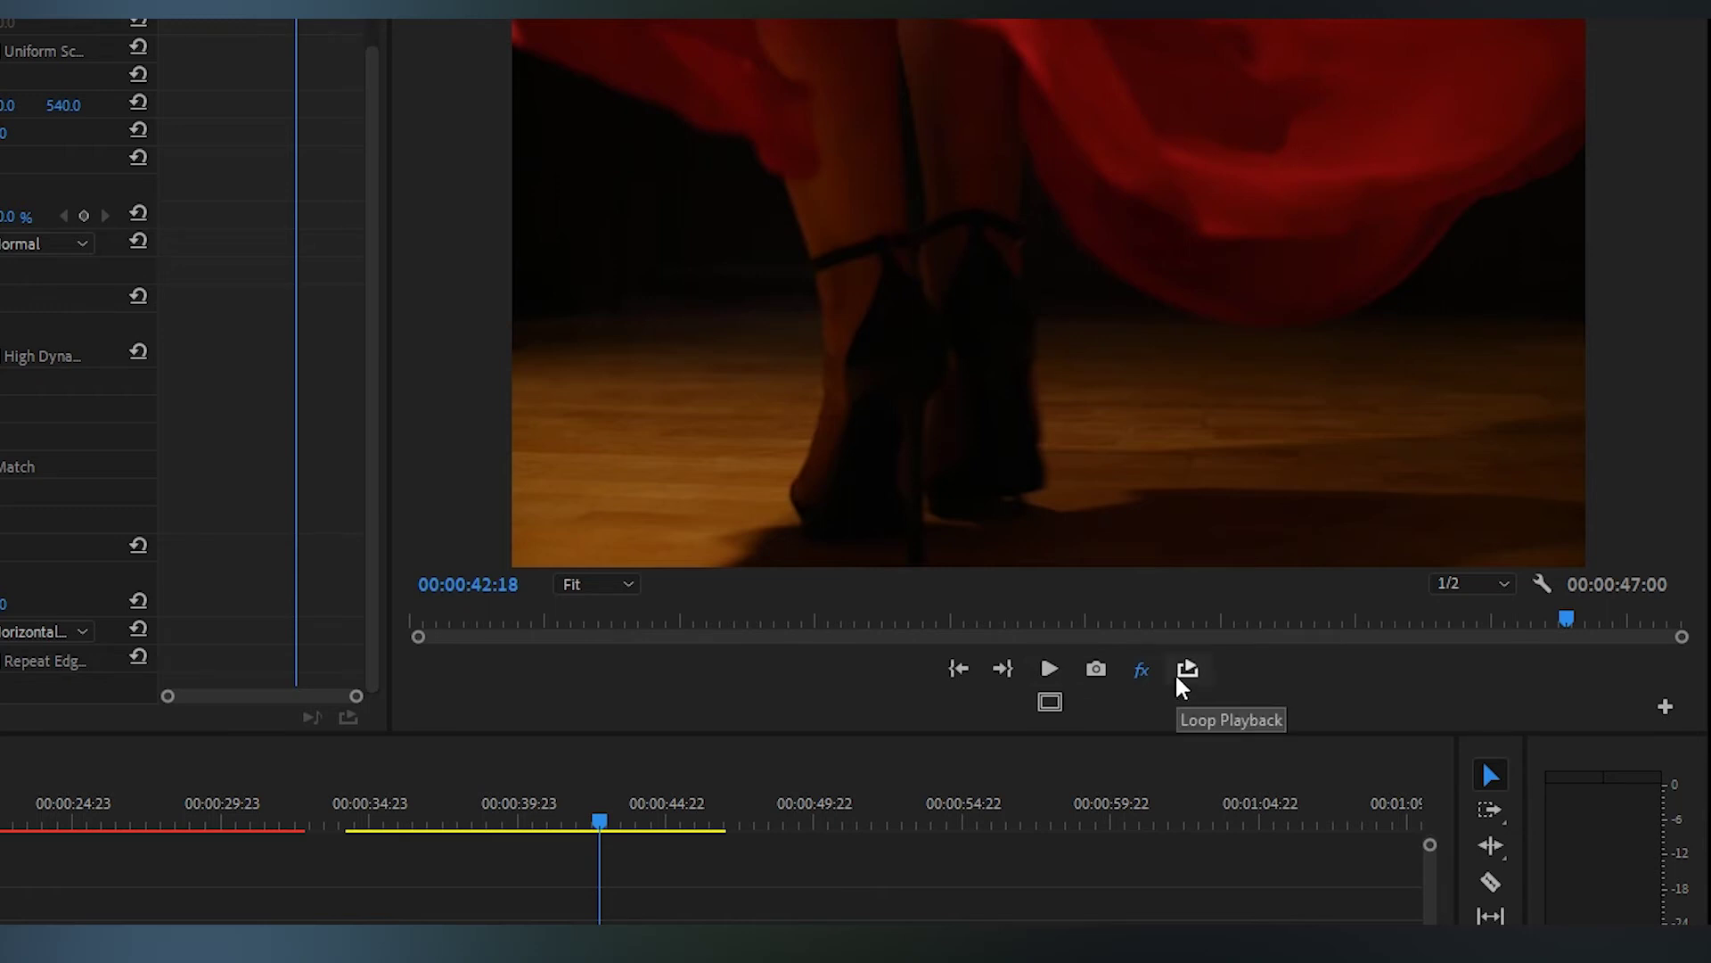
Step: Turn on loop playback and mark In and Out points around the heels clip
click(1187, 672)
click(429, 808)
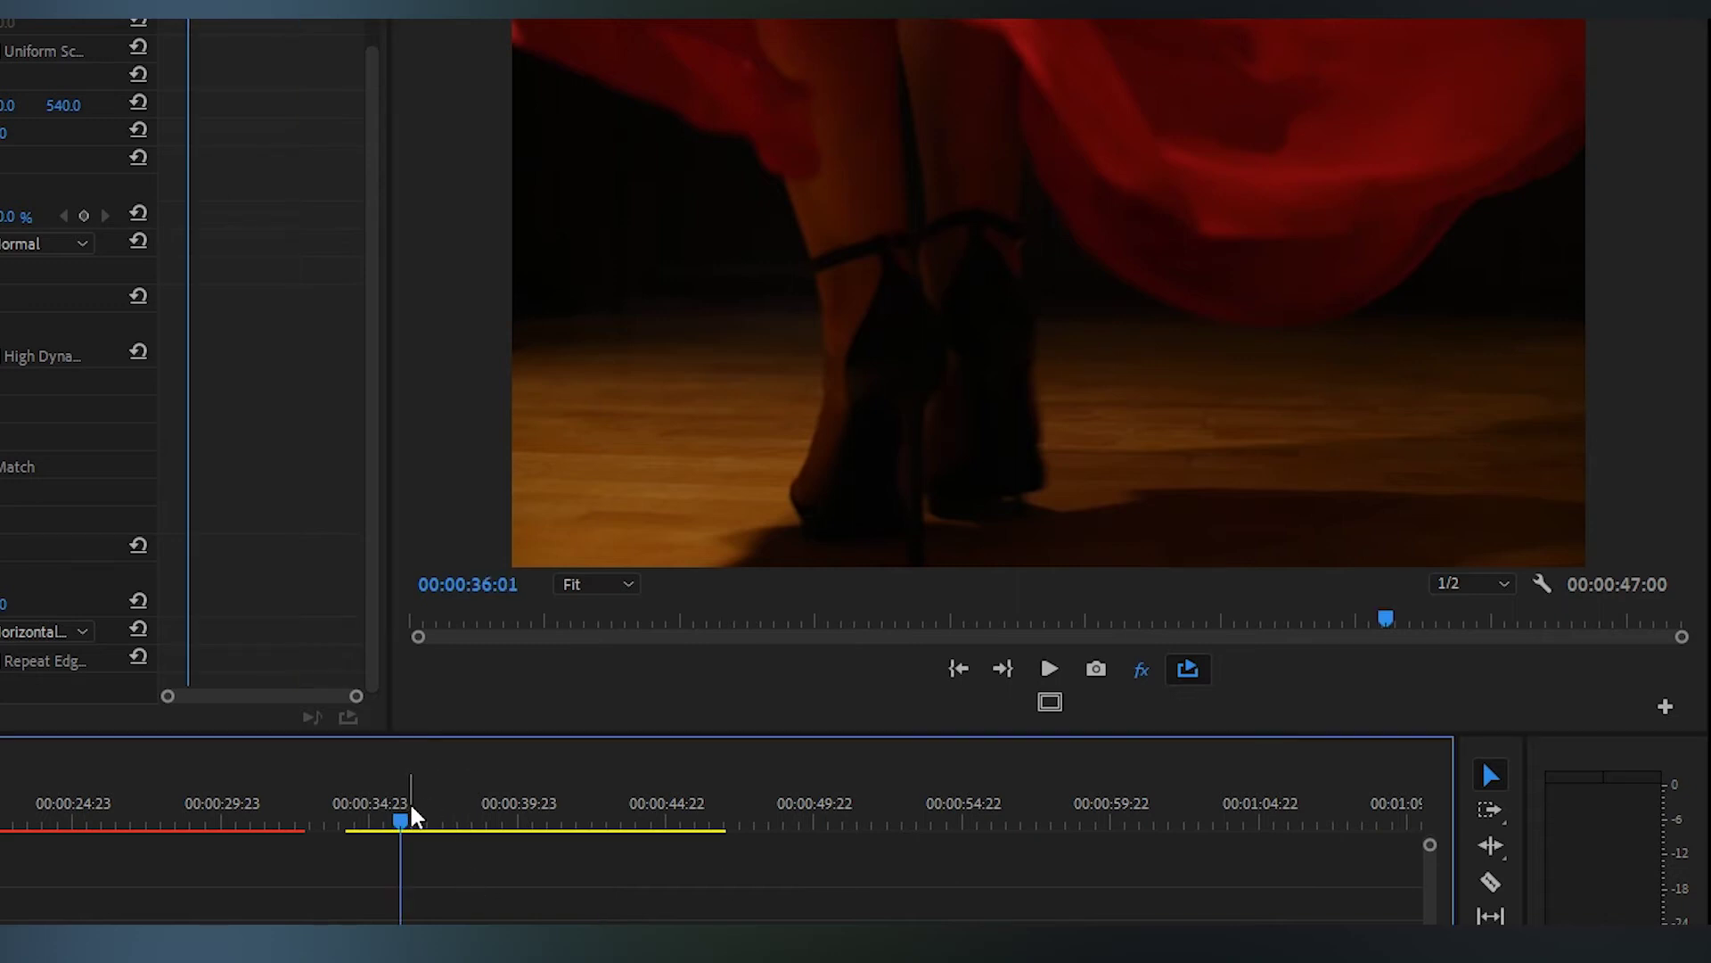
key(space)
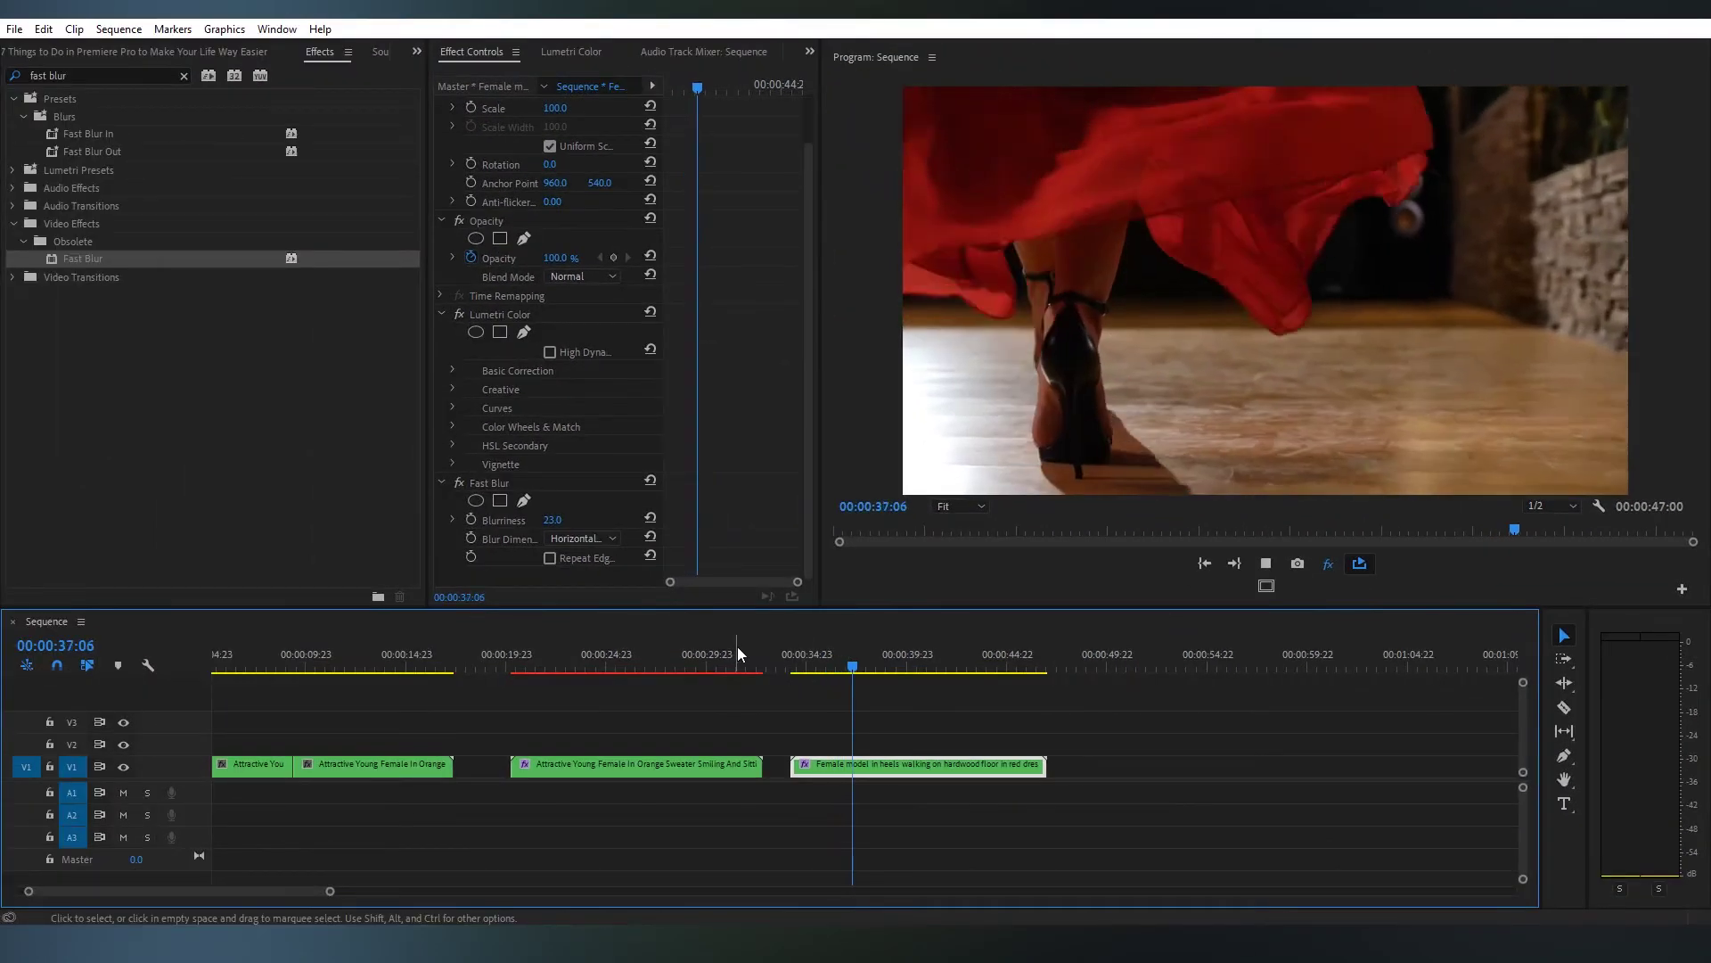
click(810, 655)
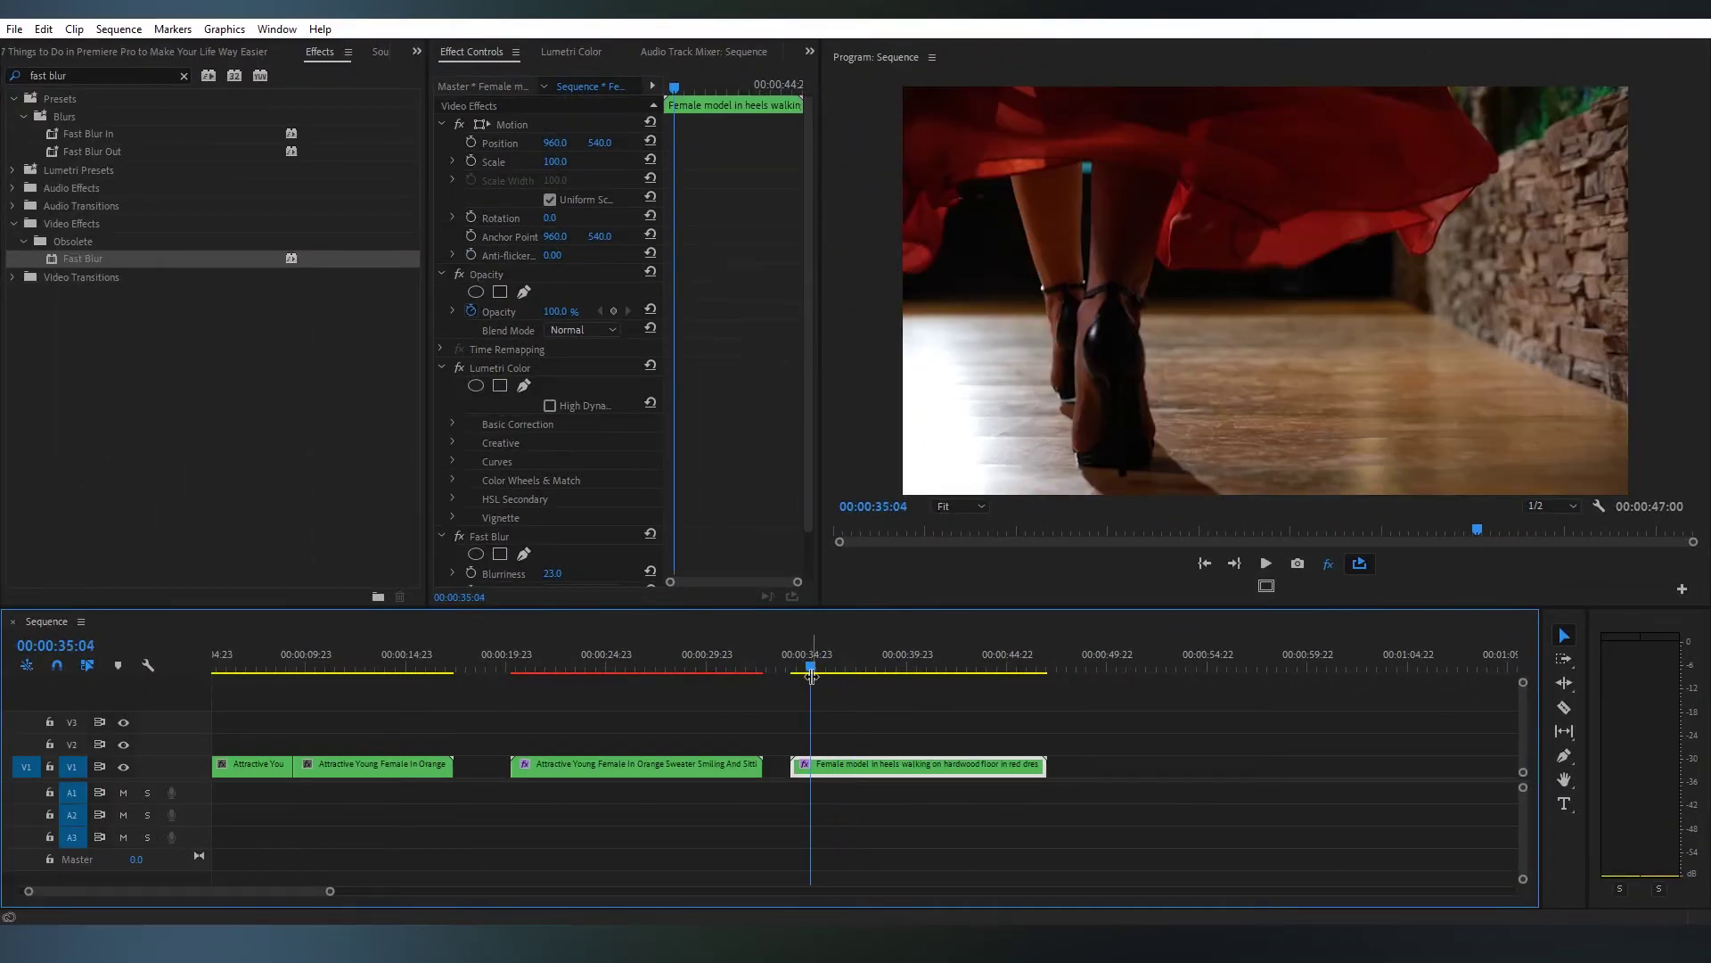
key(i)
click(1029, 658)
key(o)
drag(1029, 665, 817, 670)
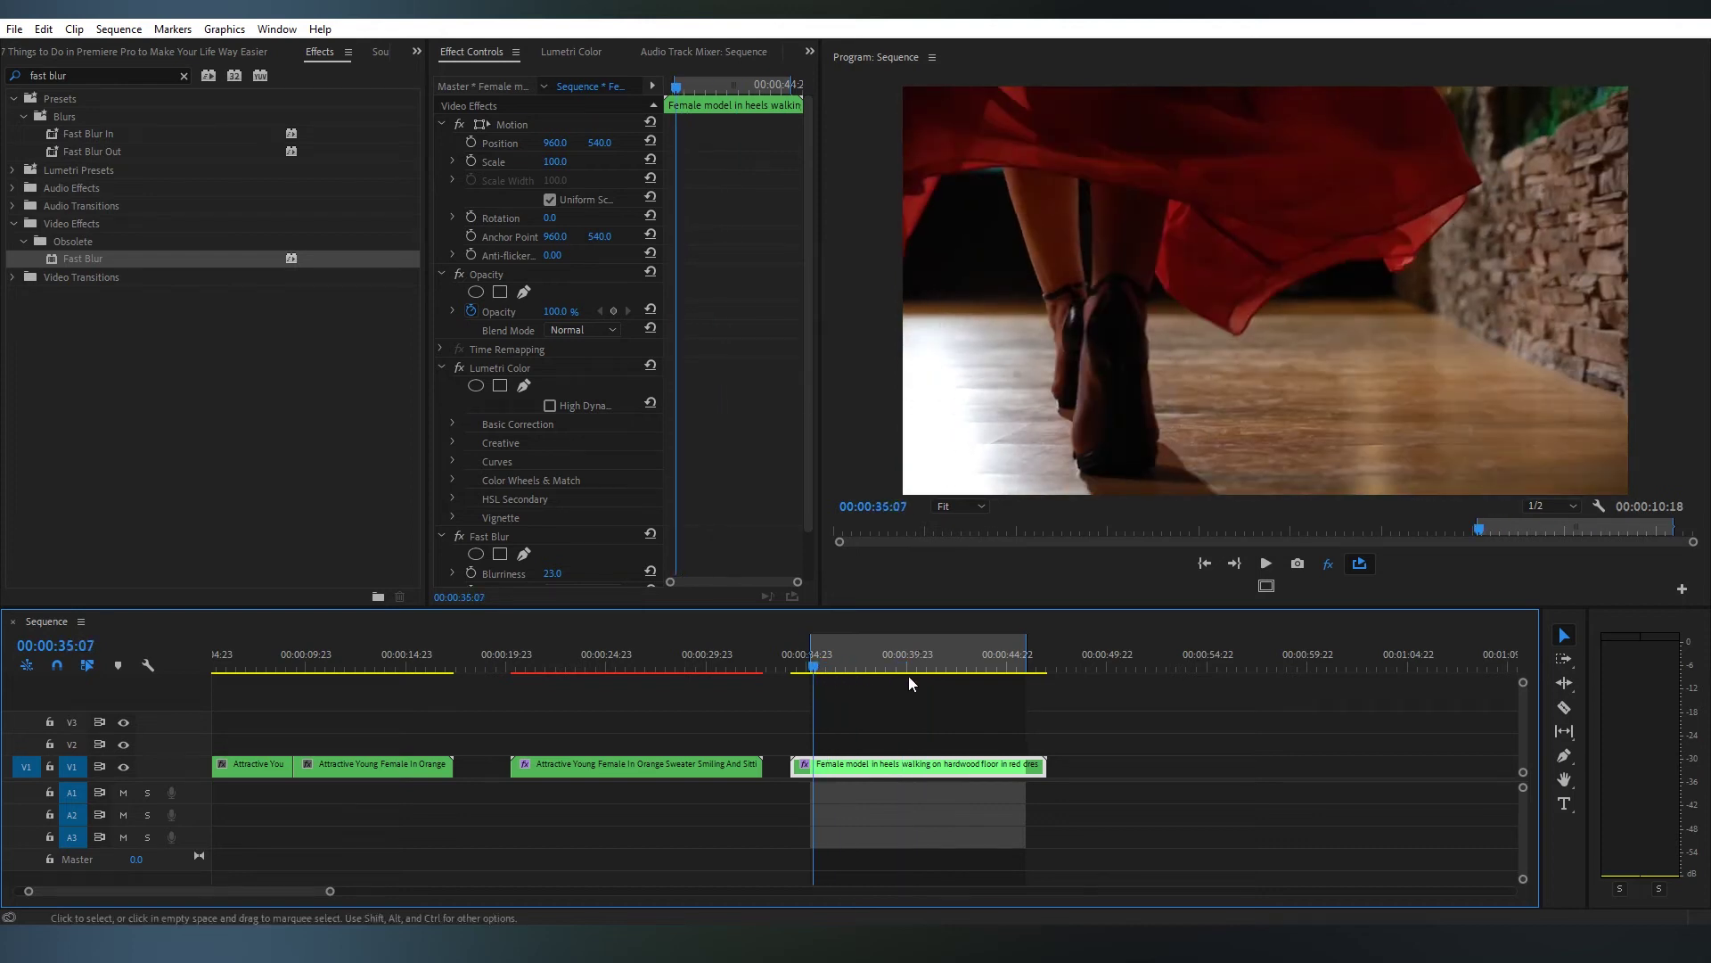
Step: Move the Out point earlier to shorten the range, then play the sequence
click(848, 655)
key(o)
drag(847, 654, 812, 666)
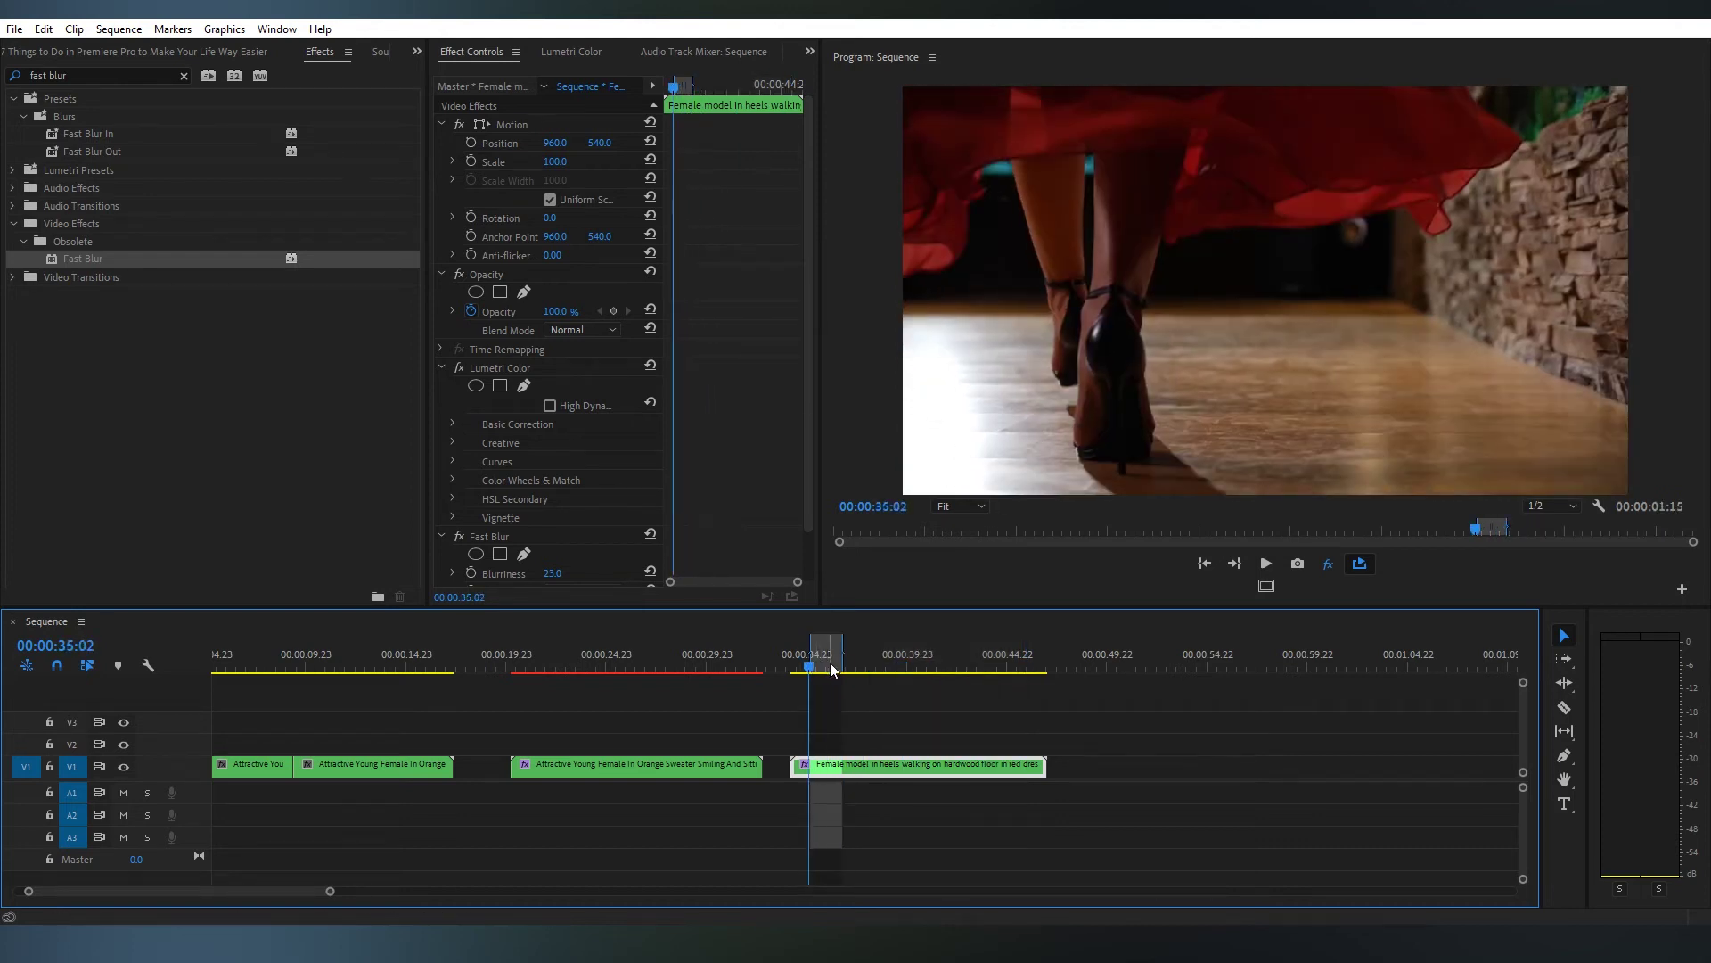
key(space)
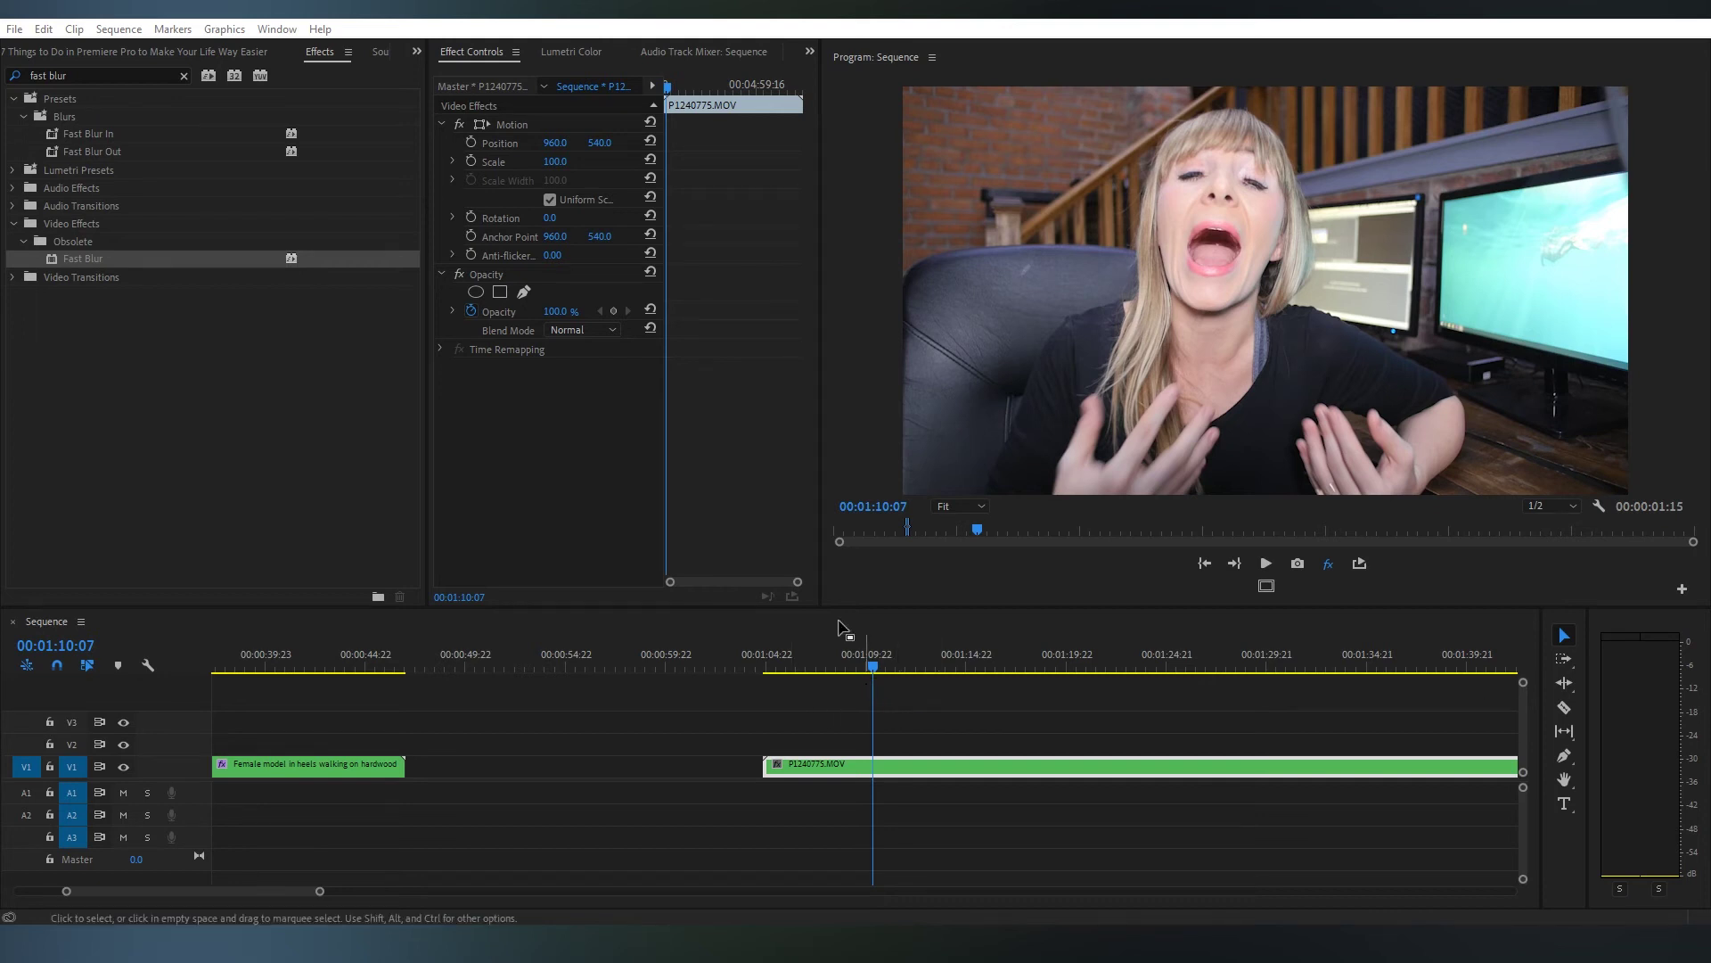
Step: Scrub to a talking-head frame and match-frame P1240775.MOV into the Source Monitor
drag(791, 654, 875, 670)
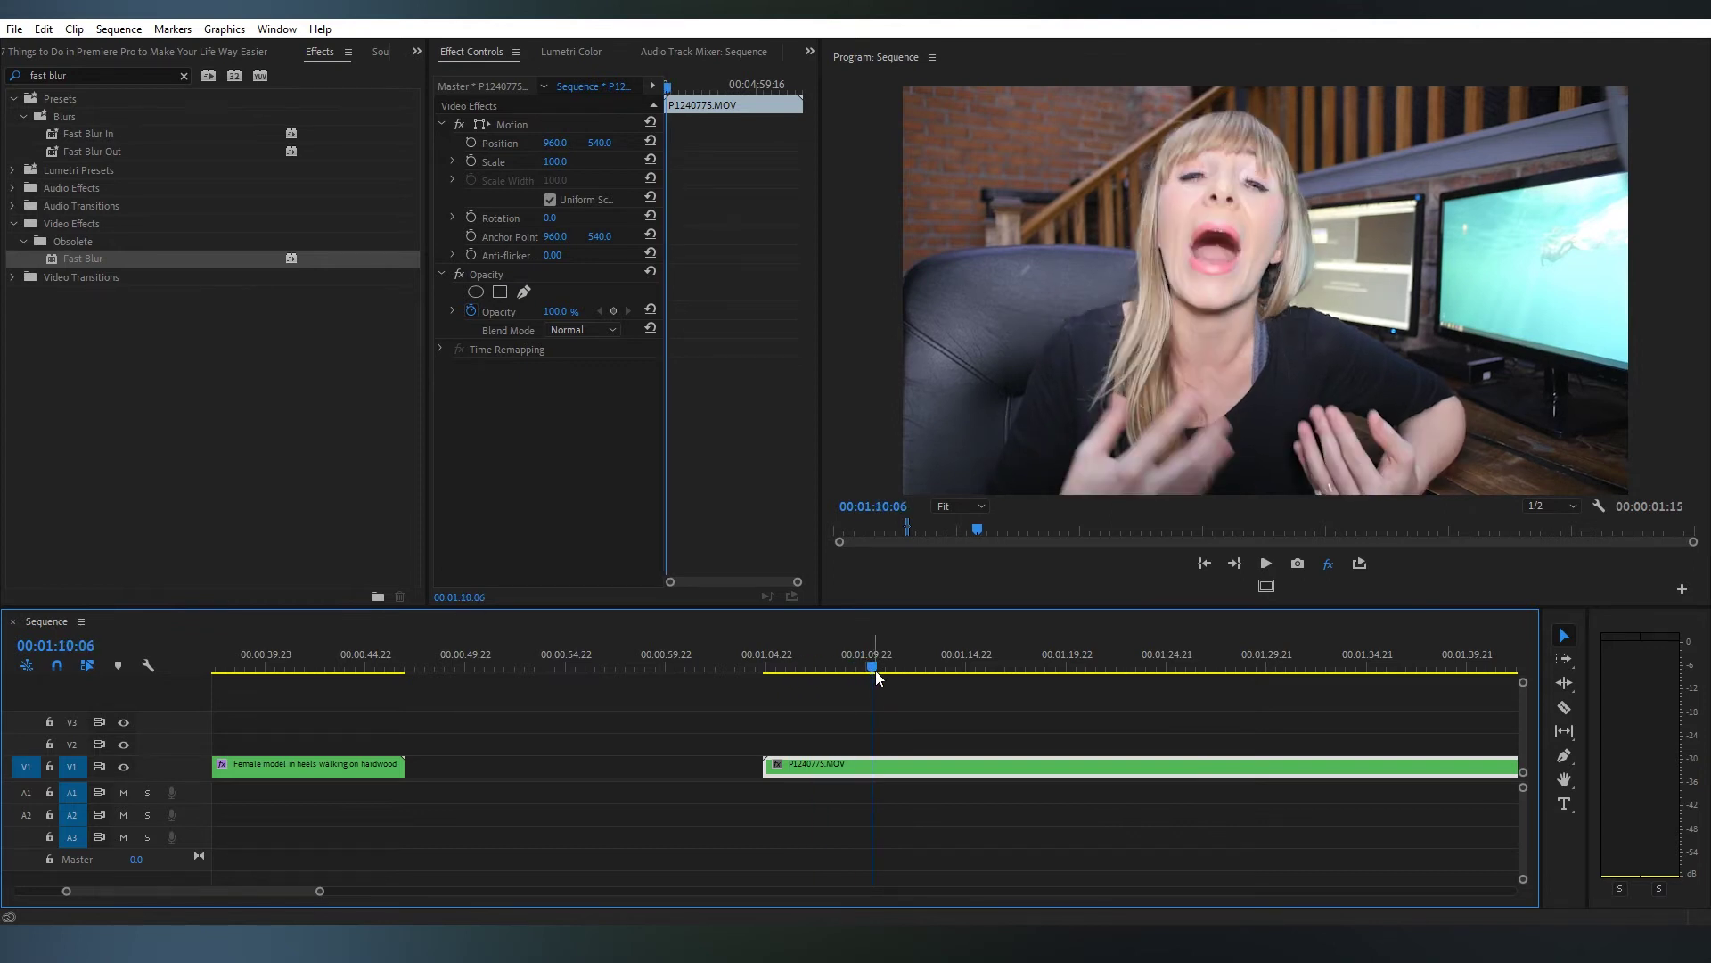
mouse_move(876, 670)
mouse_down()
mouse_move(832, 664)
mouse_move(1045, 665)
mouse_up()
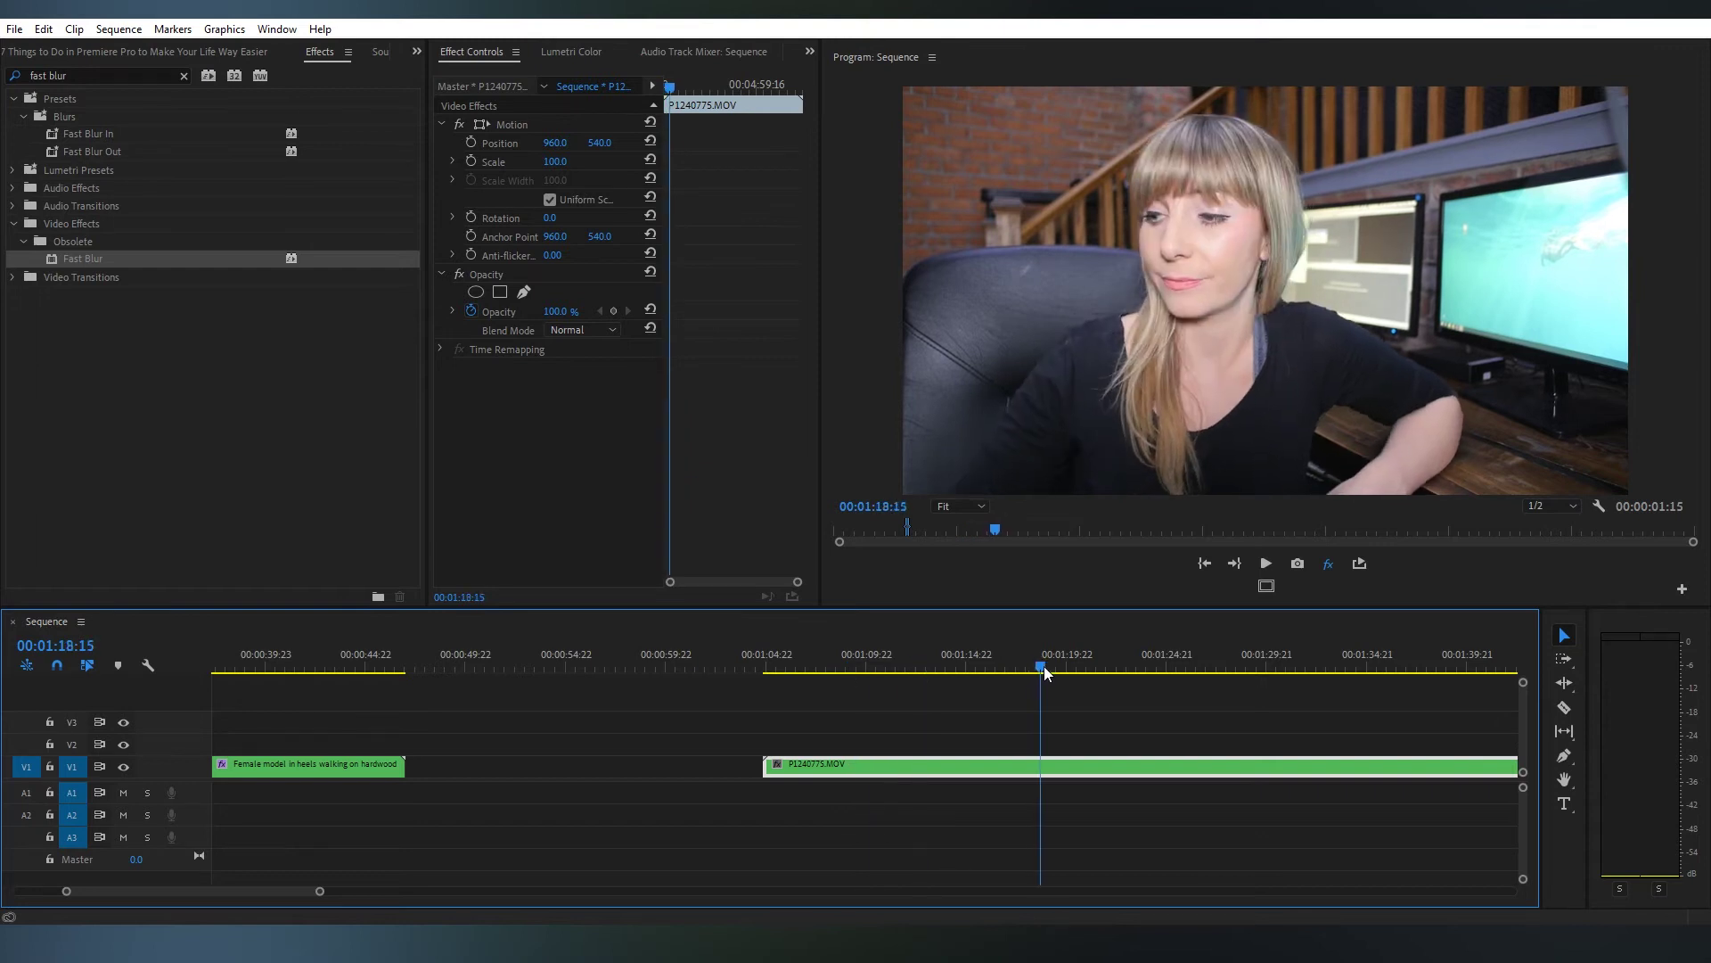
drag(1044, 667, 815, 682)
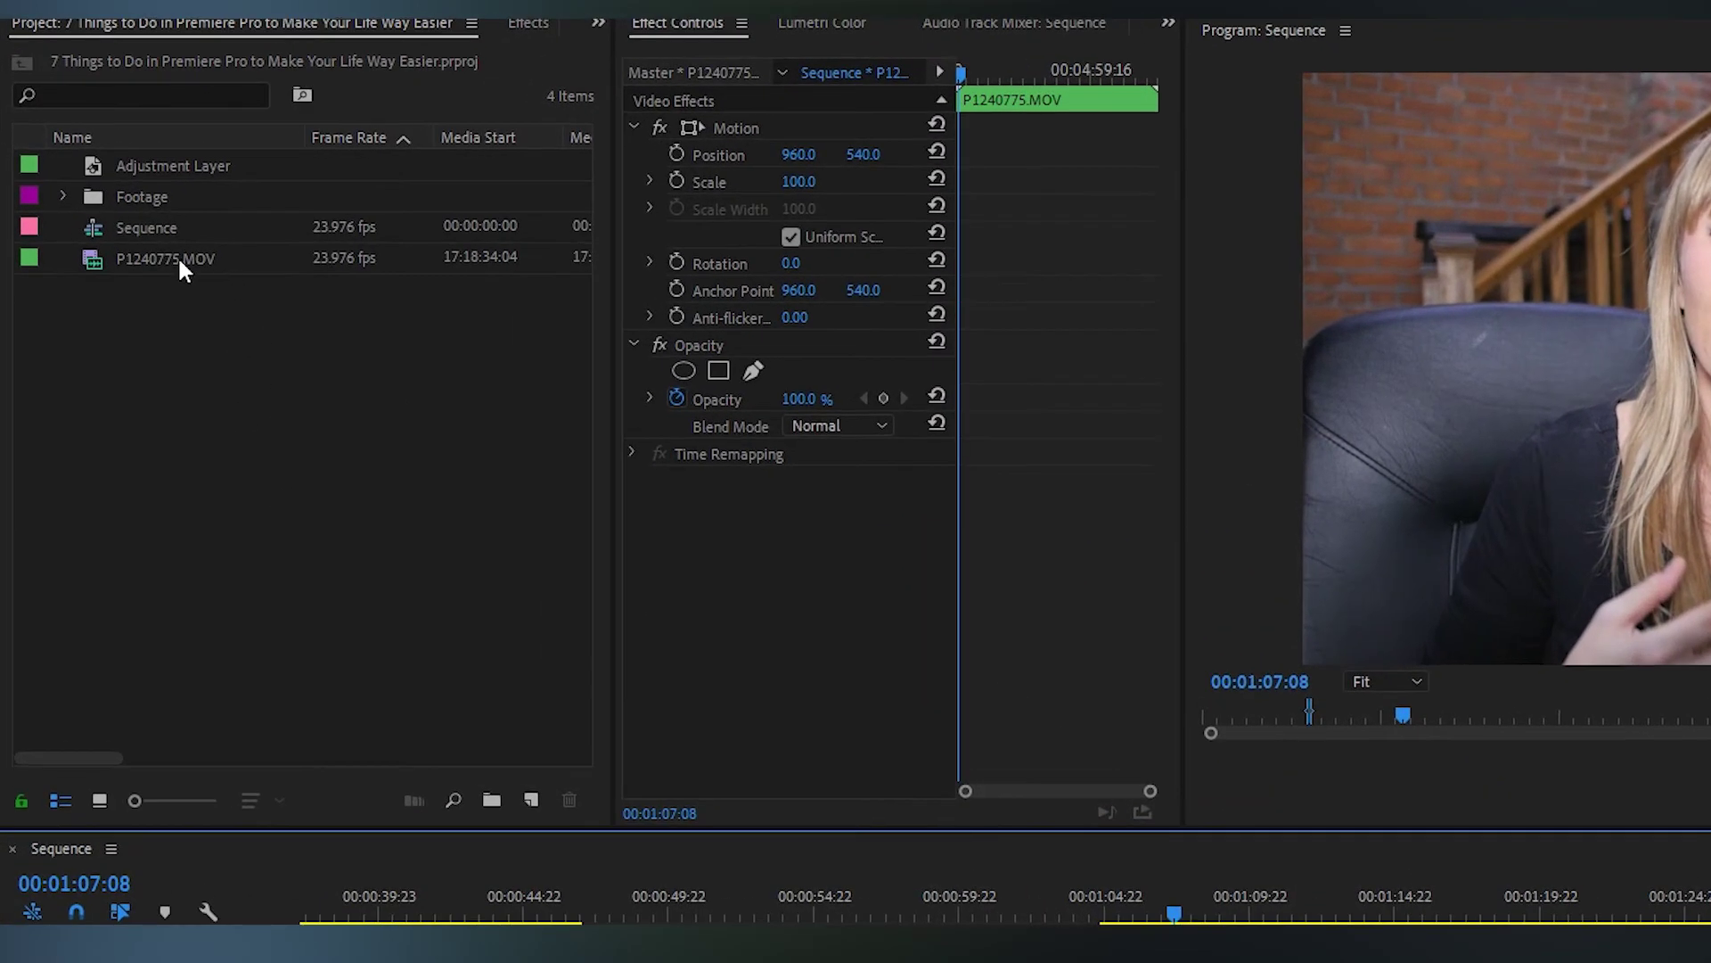
click(179, 256)
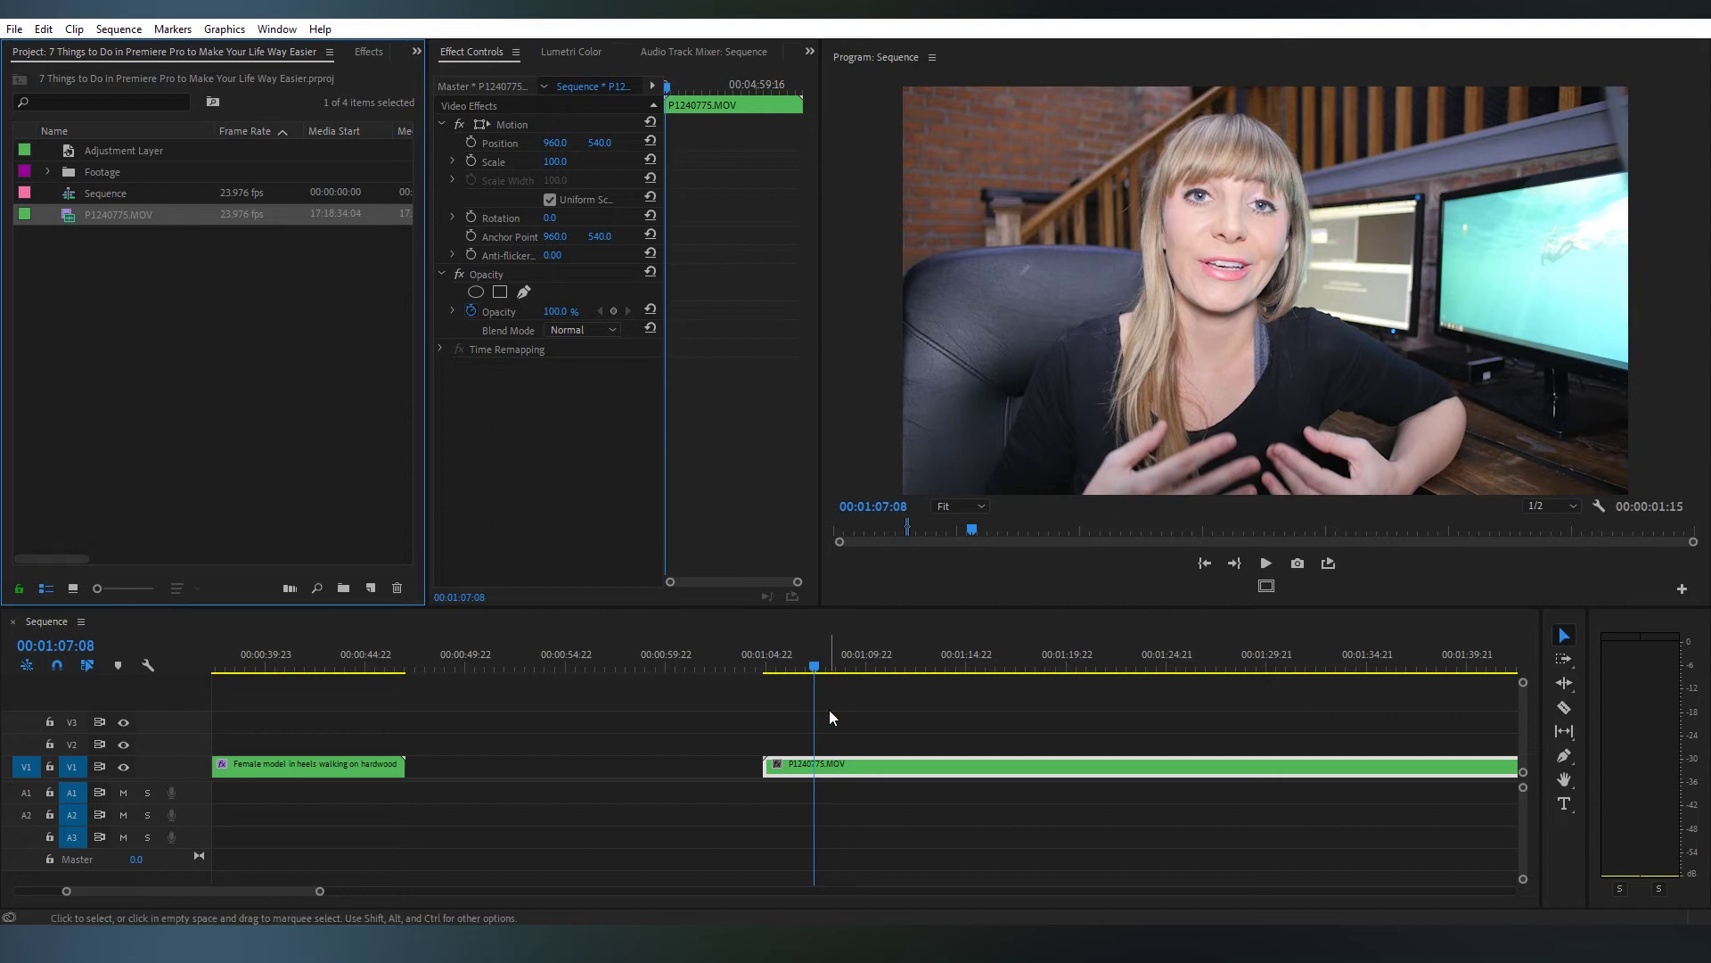
key(f)
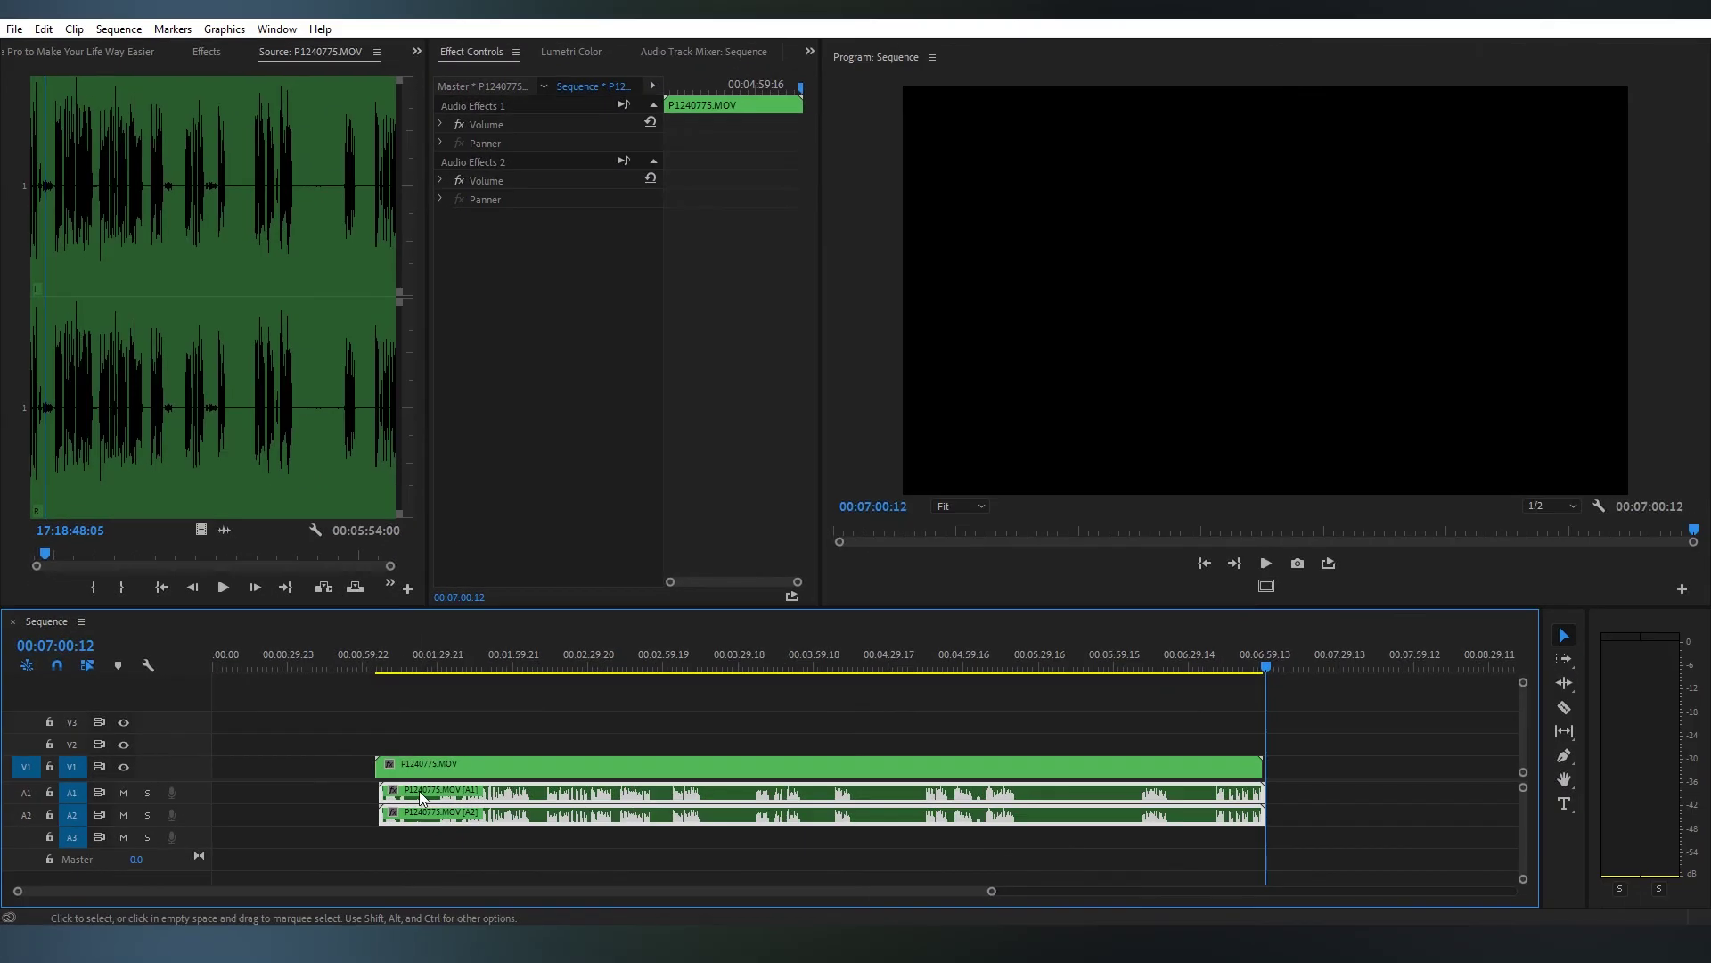
Step: Nudge the talking-head A1/A2 clips out of sync and back, then marquee-select both
drag(420, 799, 424, 802)
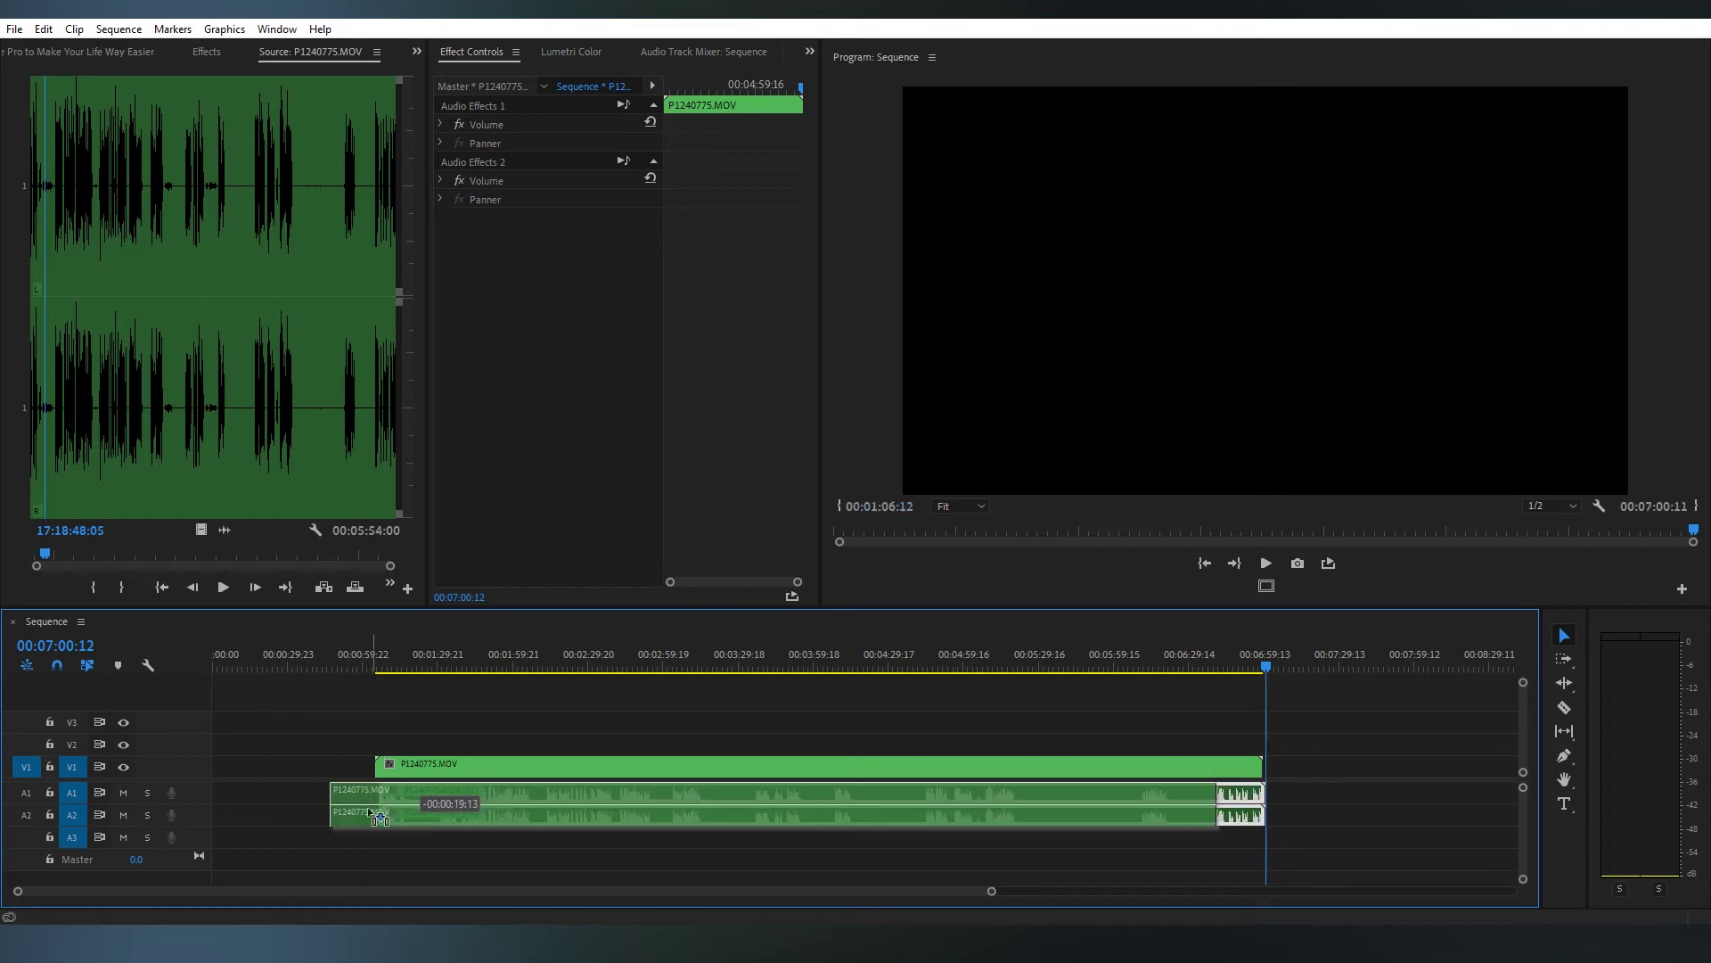
drag(408, 799, 434, 802)
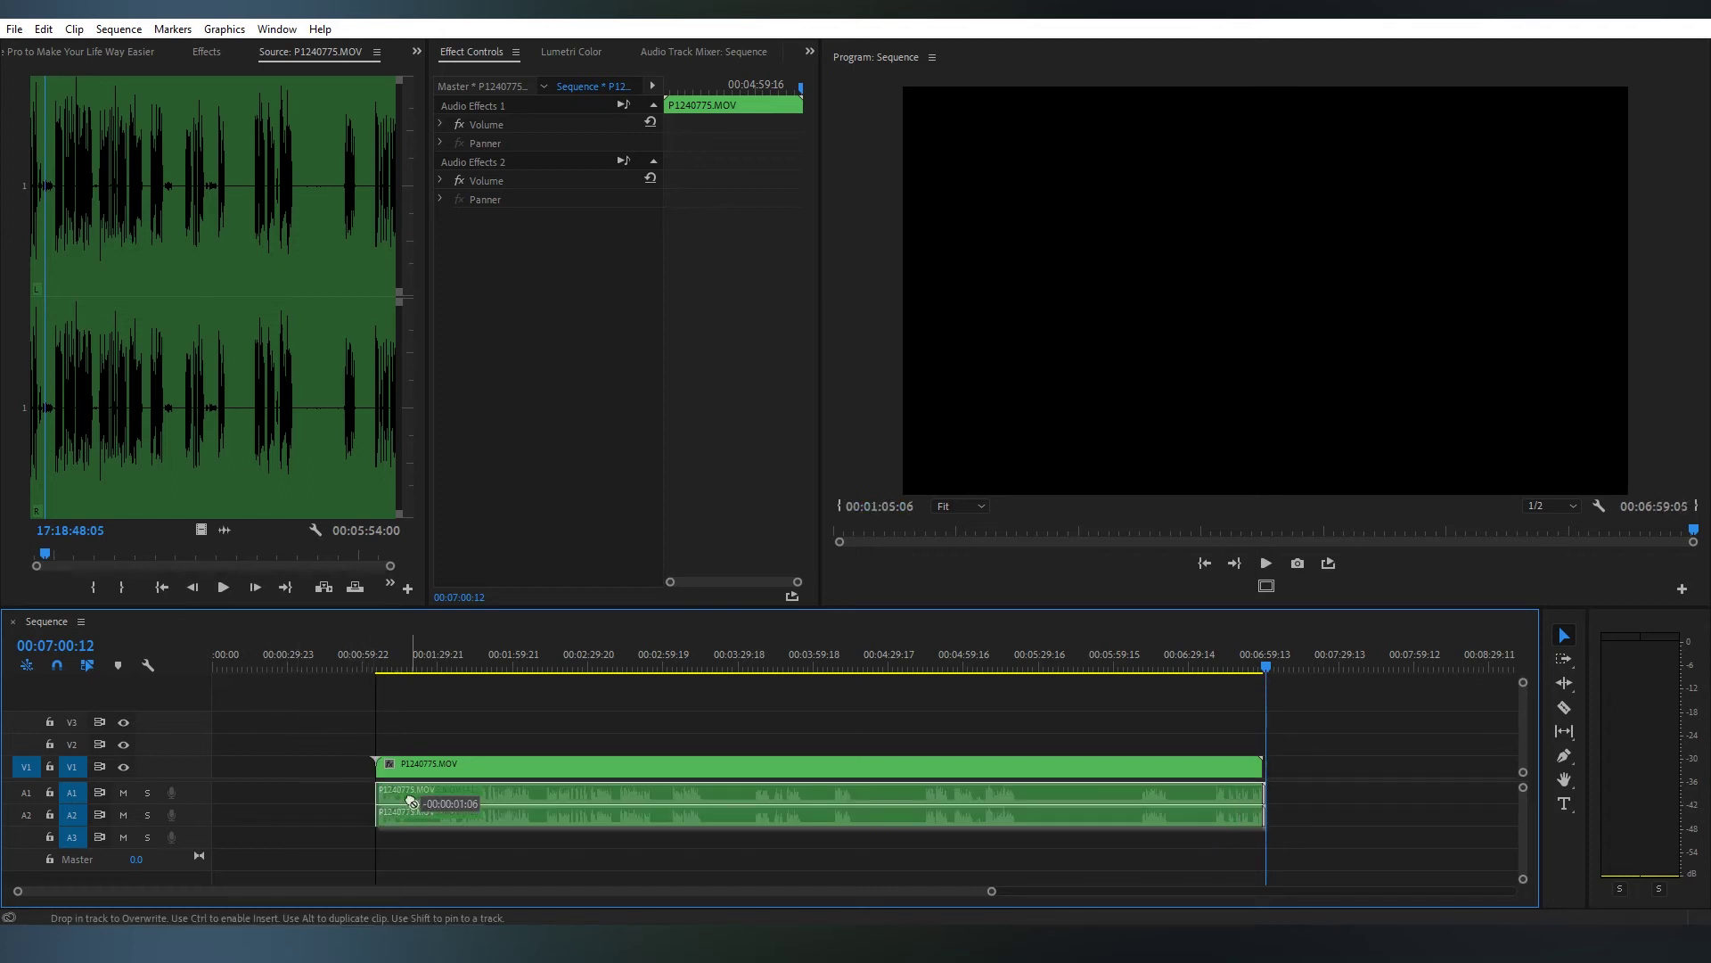
click(450, 661)
click(518, 739)
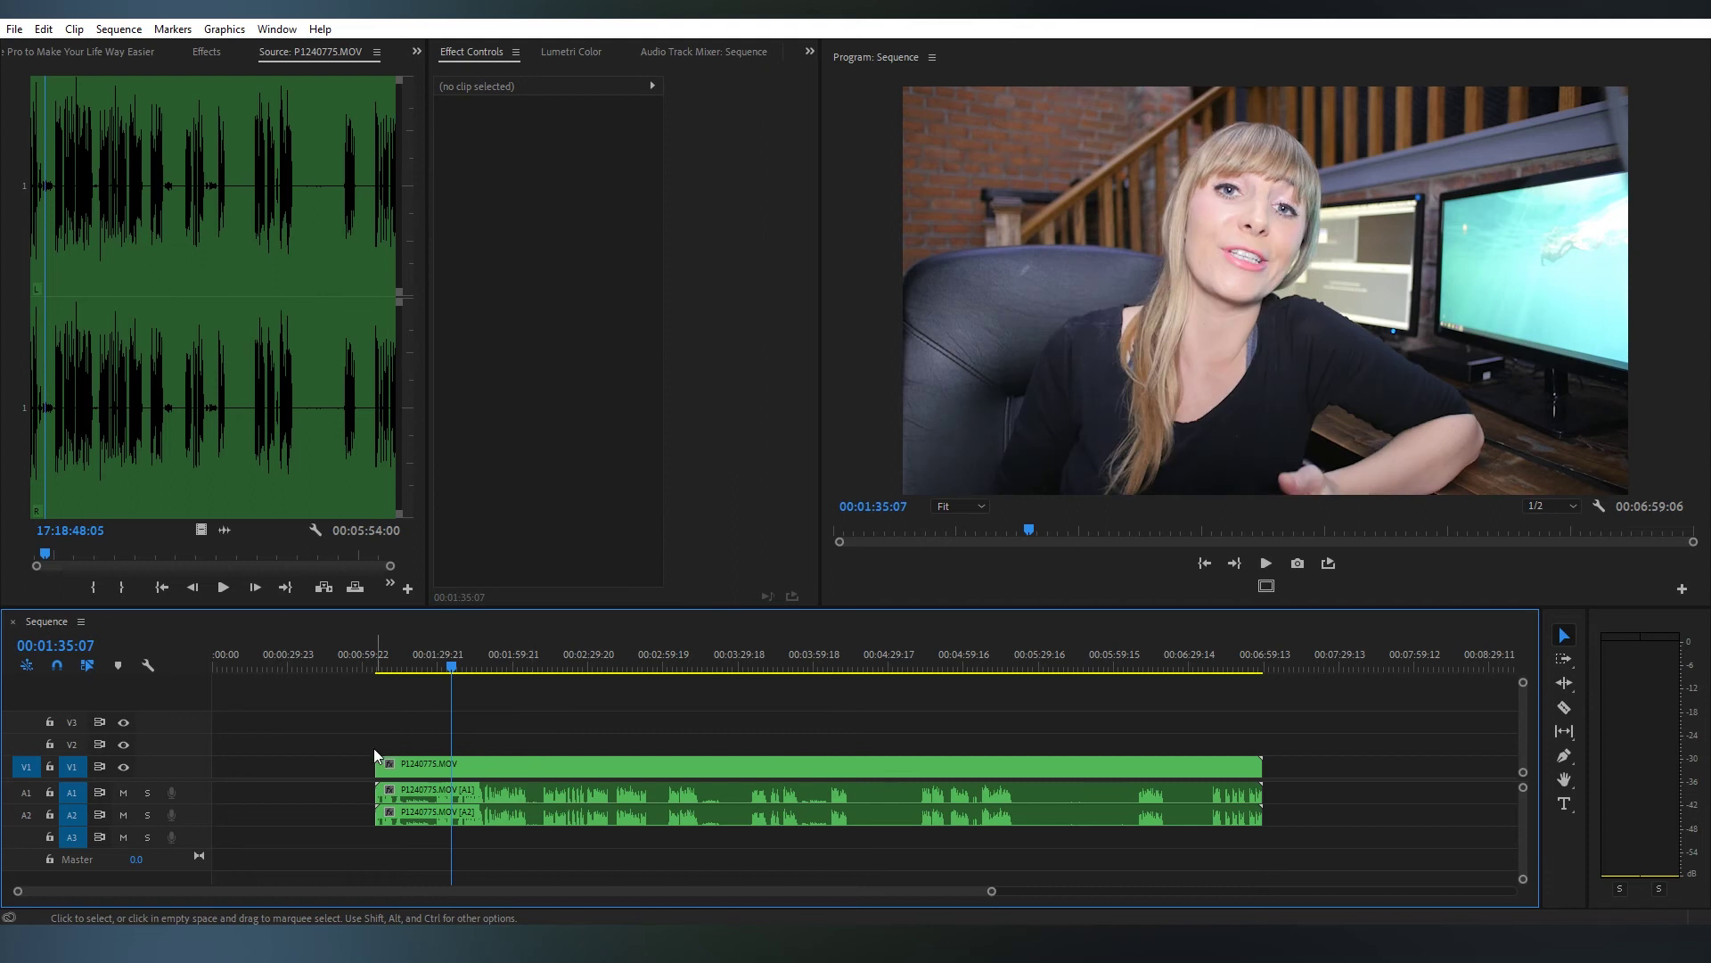
click(415, 811)
drag(416, 811, 439, 800)
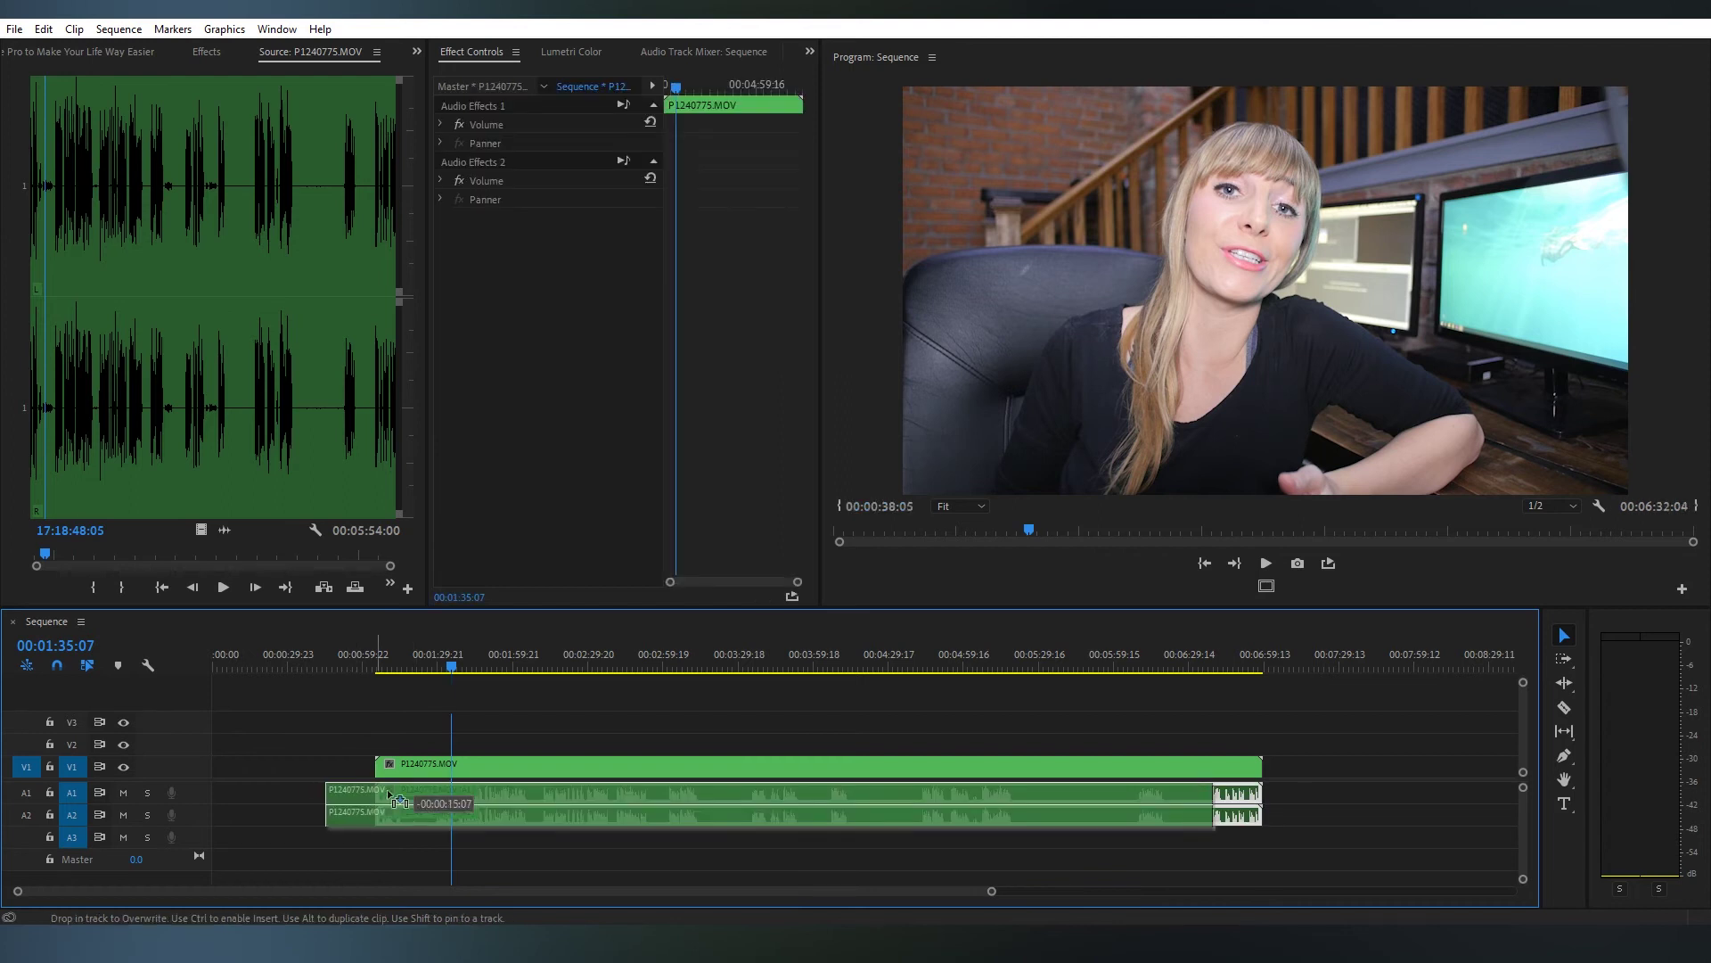
drag(412, 799, 414, 800)
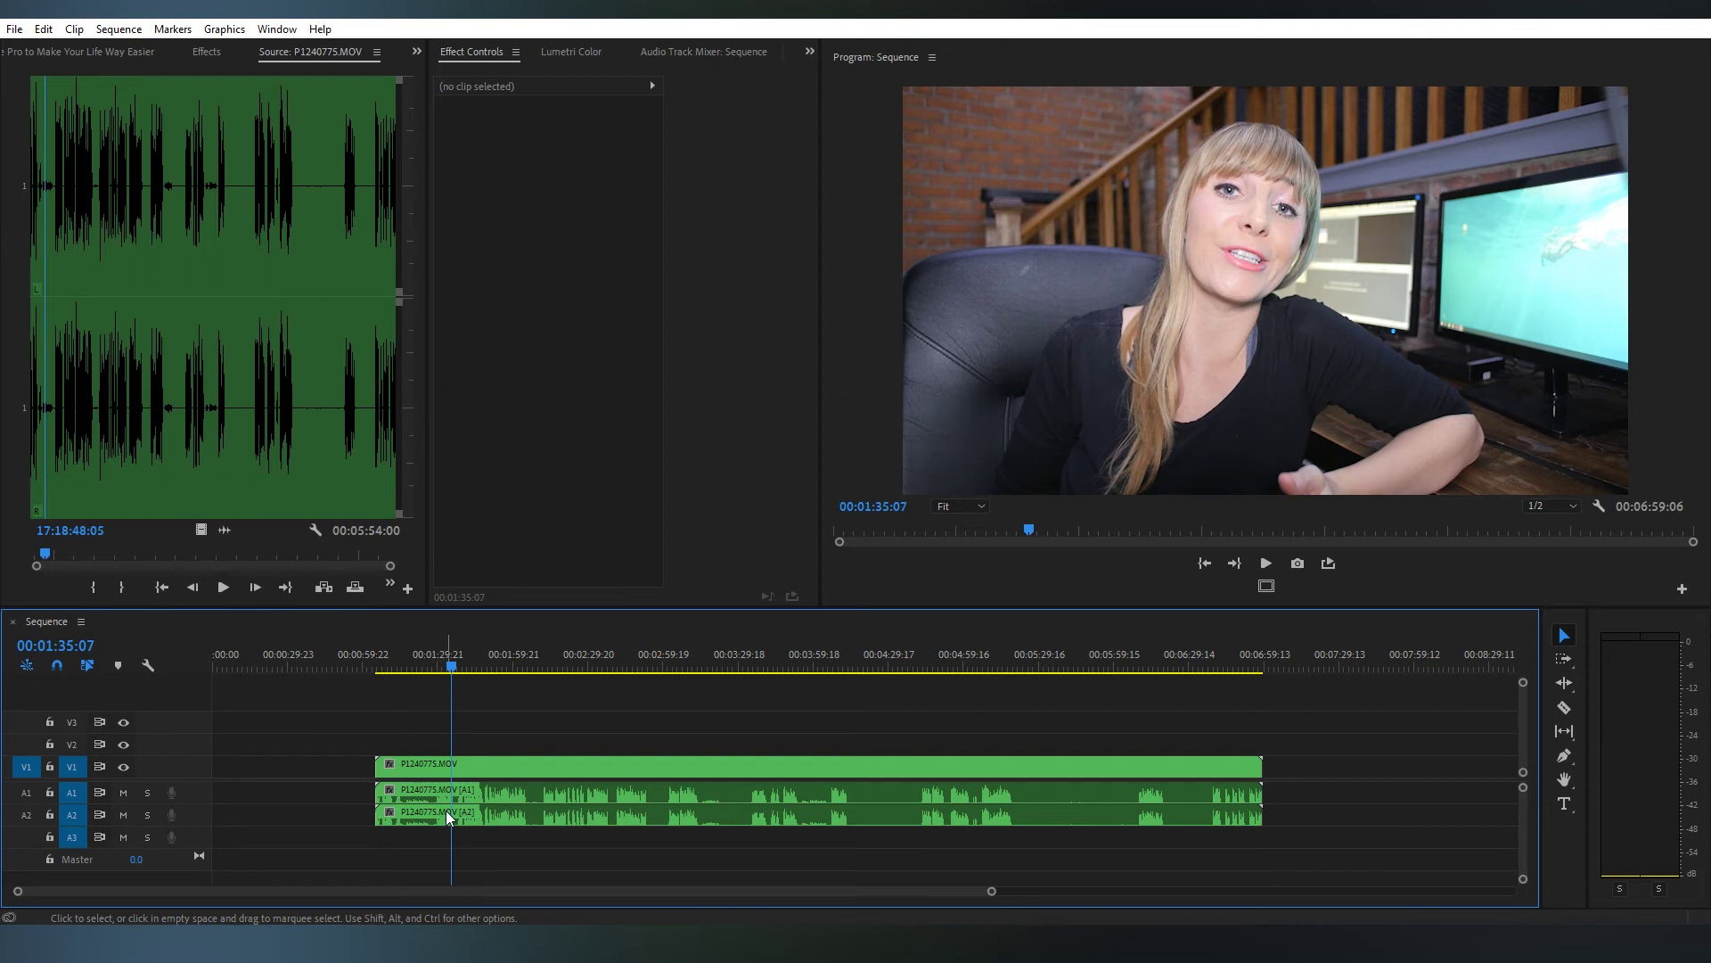
mouse_move(449, 813)
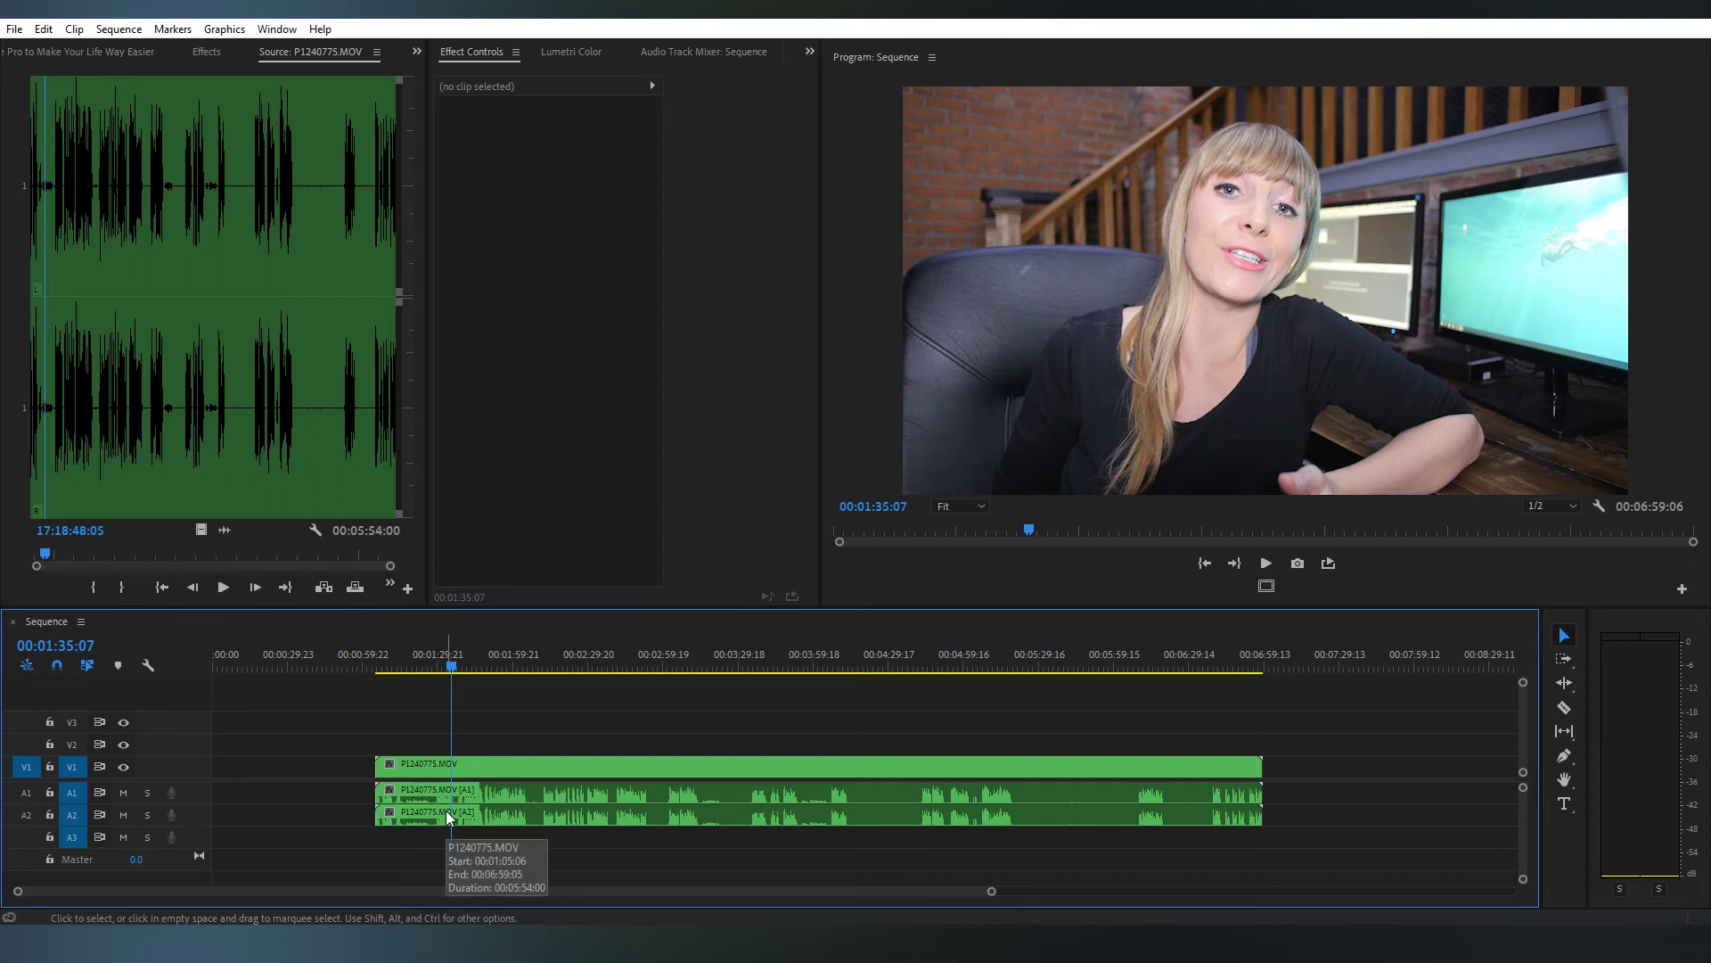
drag(517, 848, 344, 784)
Step: Delete the selected audio clips, deselect the V1 clip, and return to the Project panel
key(Delete)
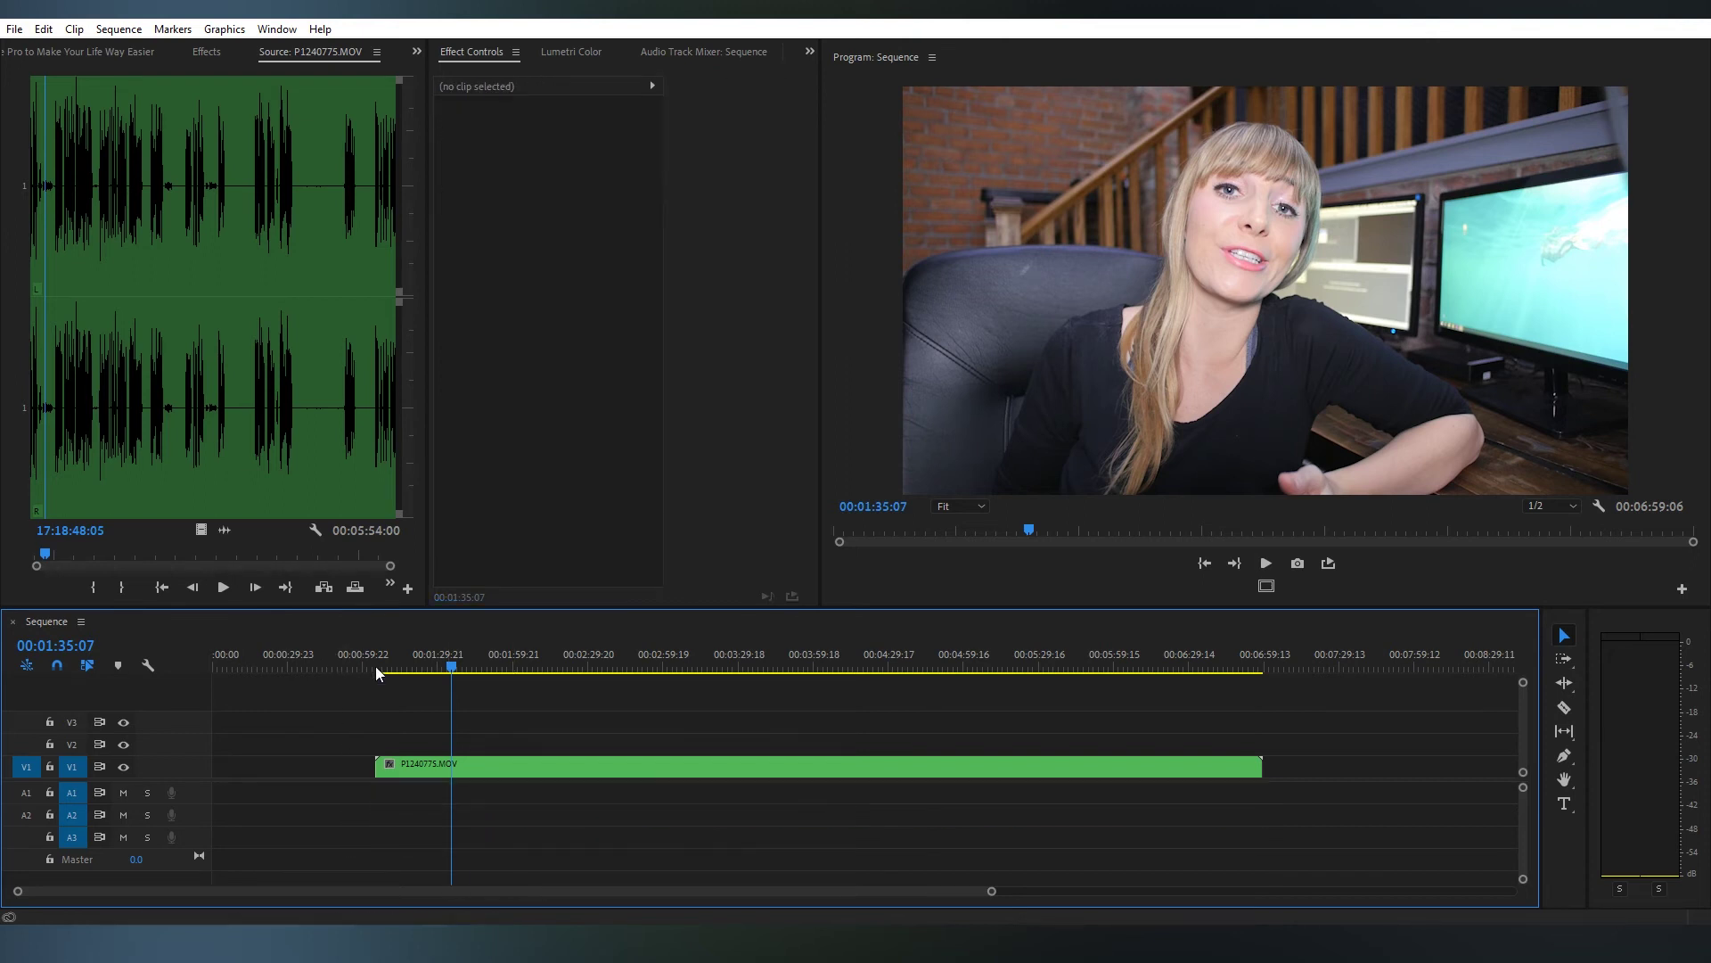
click(387, 765)
drag(383, 658, 430, 658)
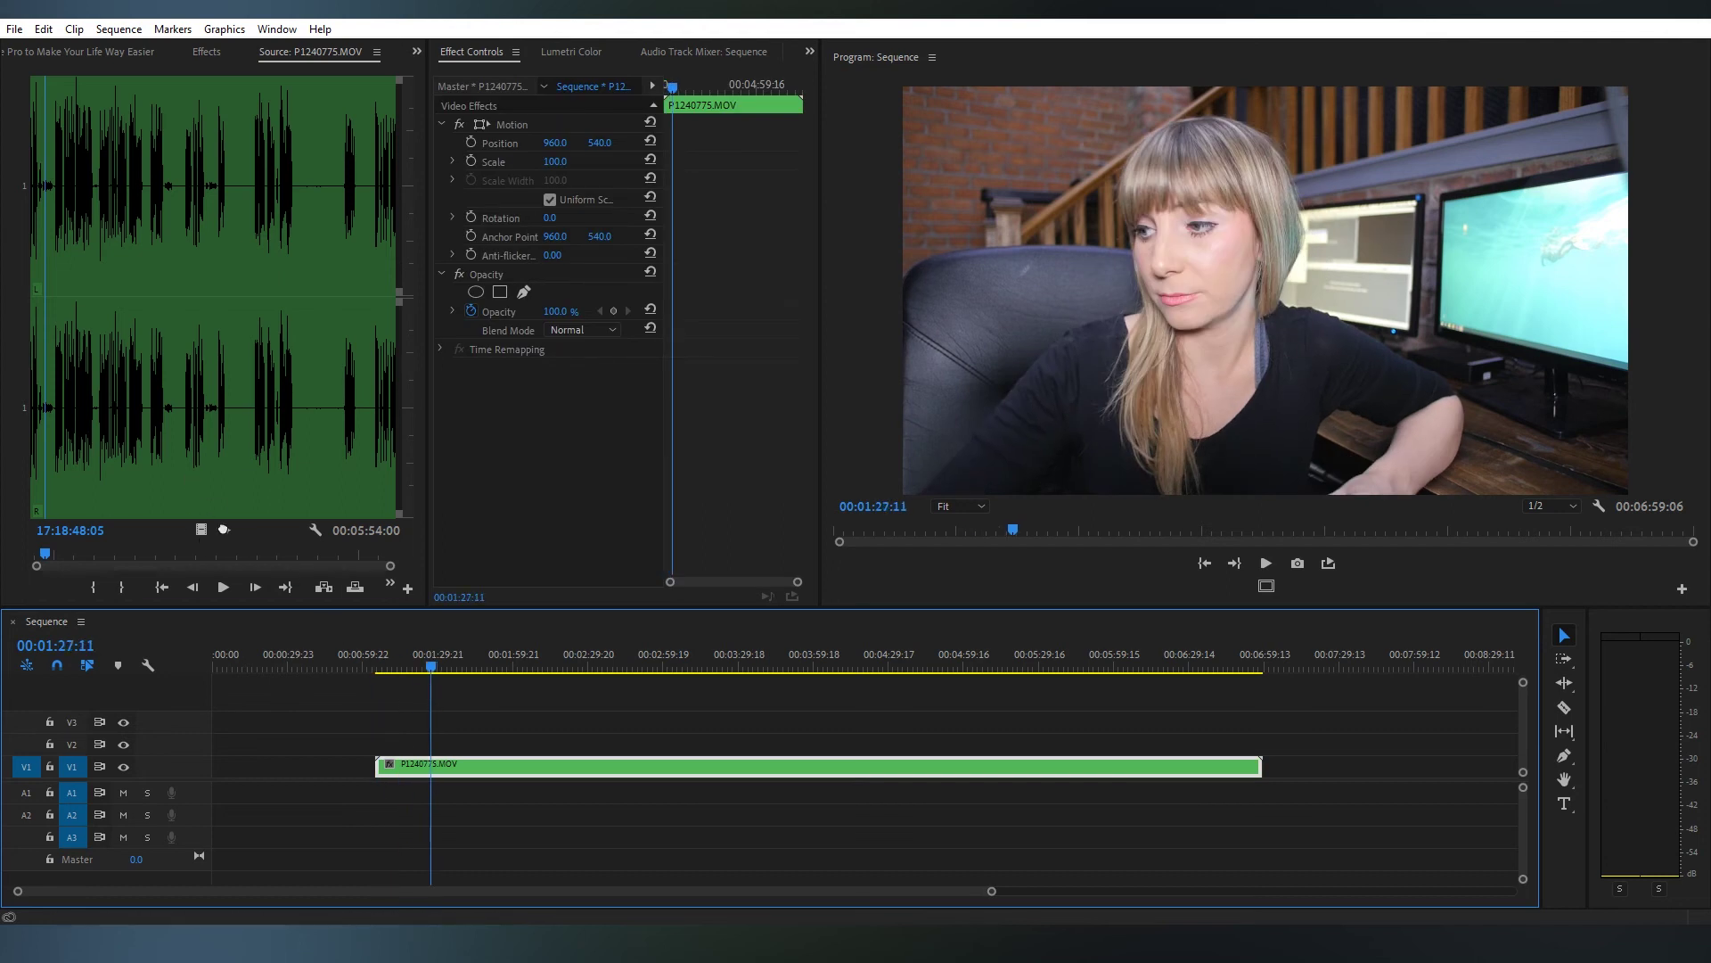
click(367, 797)
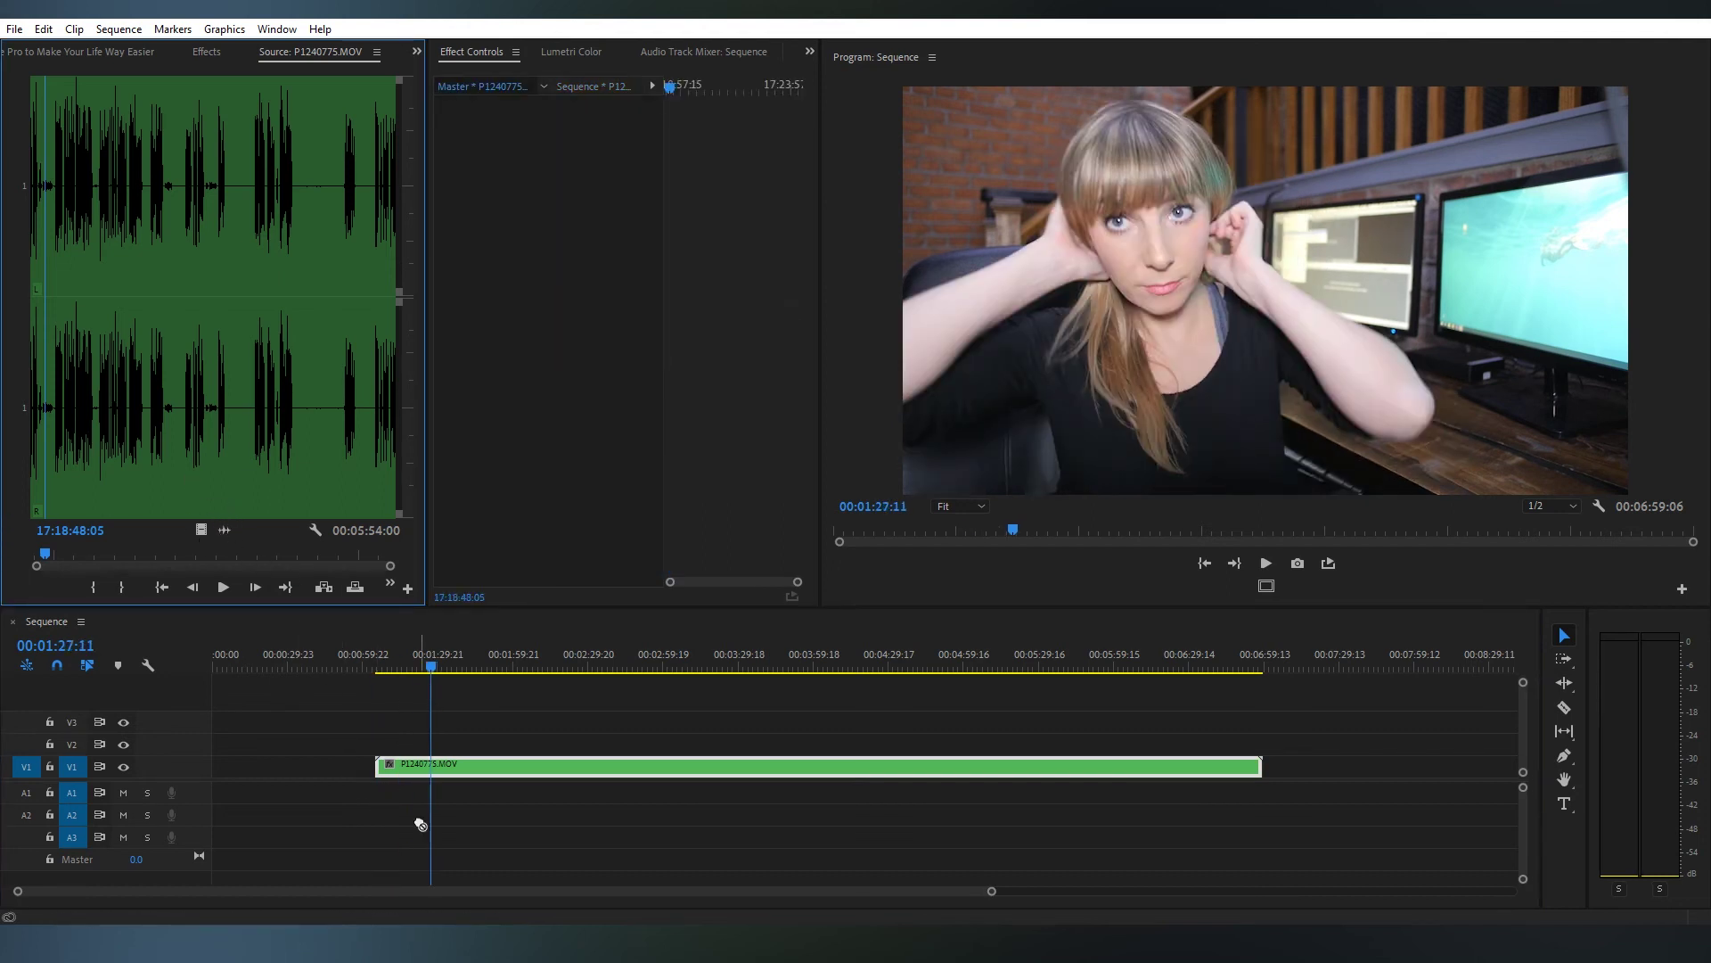
key(shift+1)
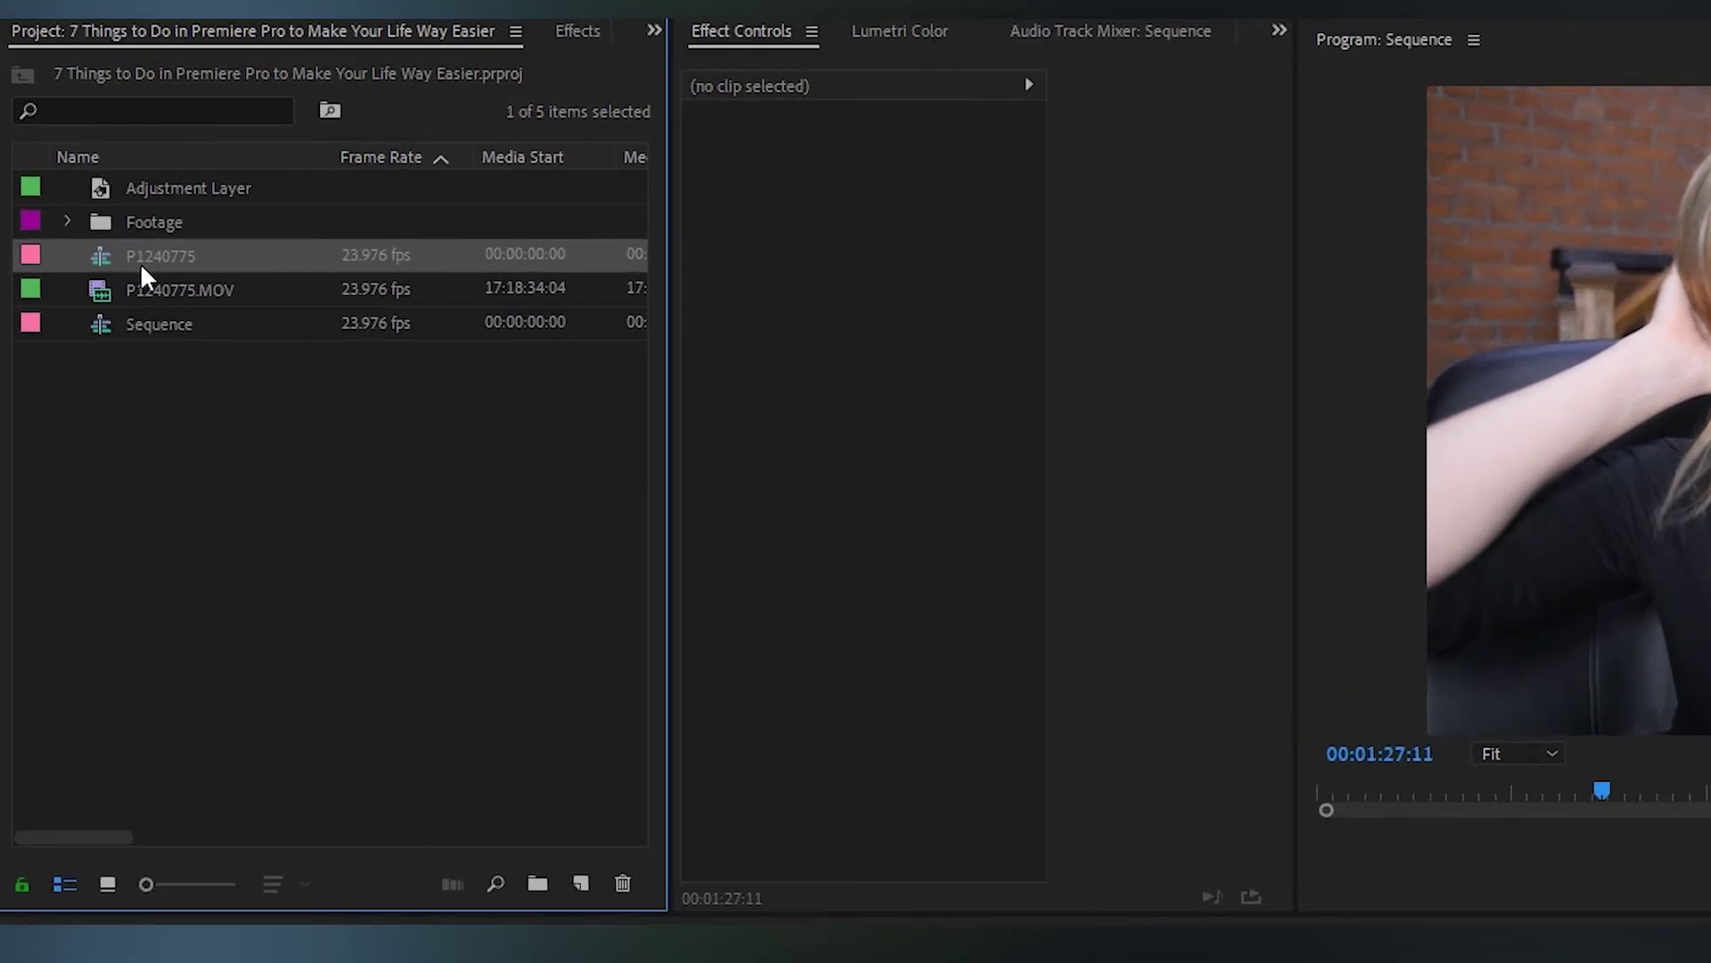
Step: Make a new sequence from P1240775.MOV using New Sequence From Clip
right_click(134, 291)
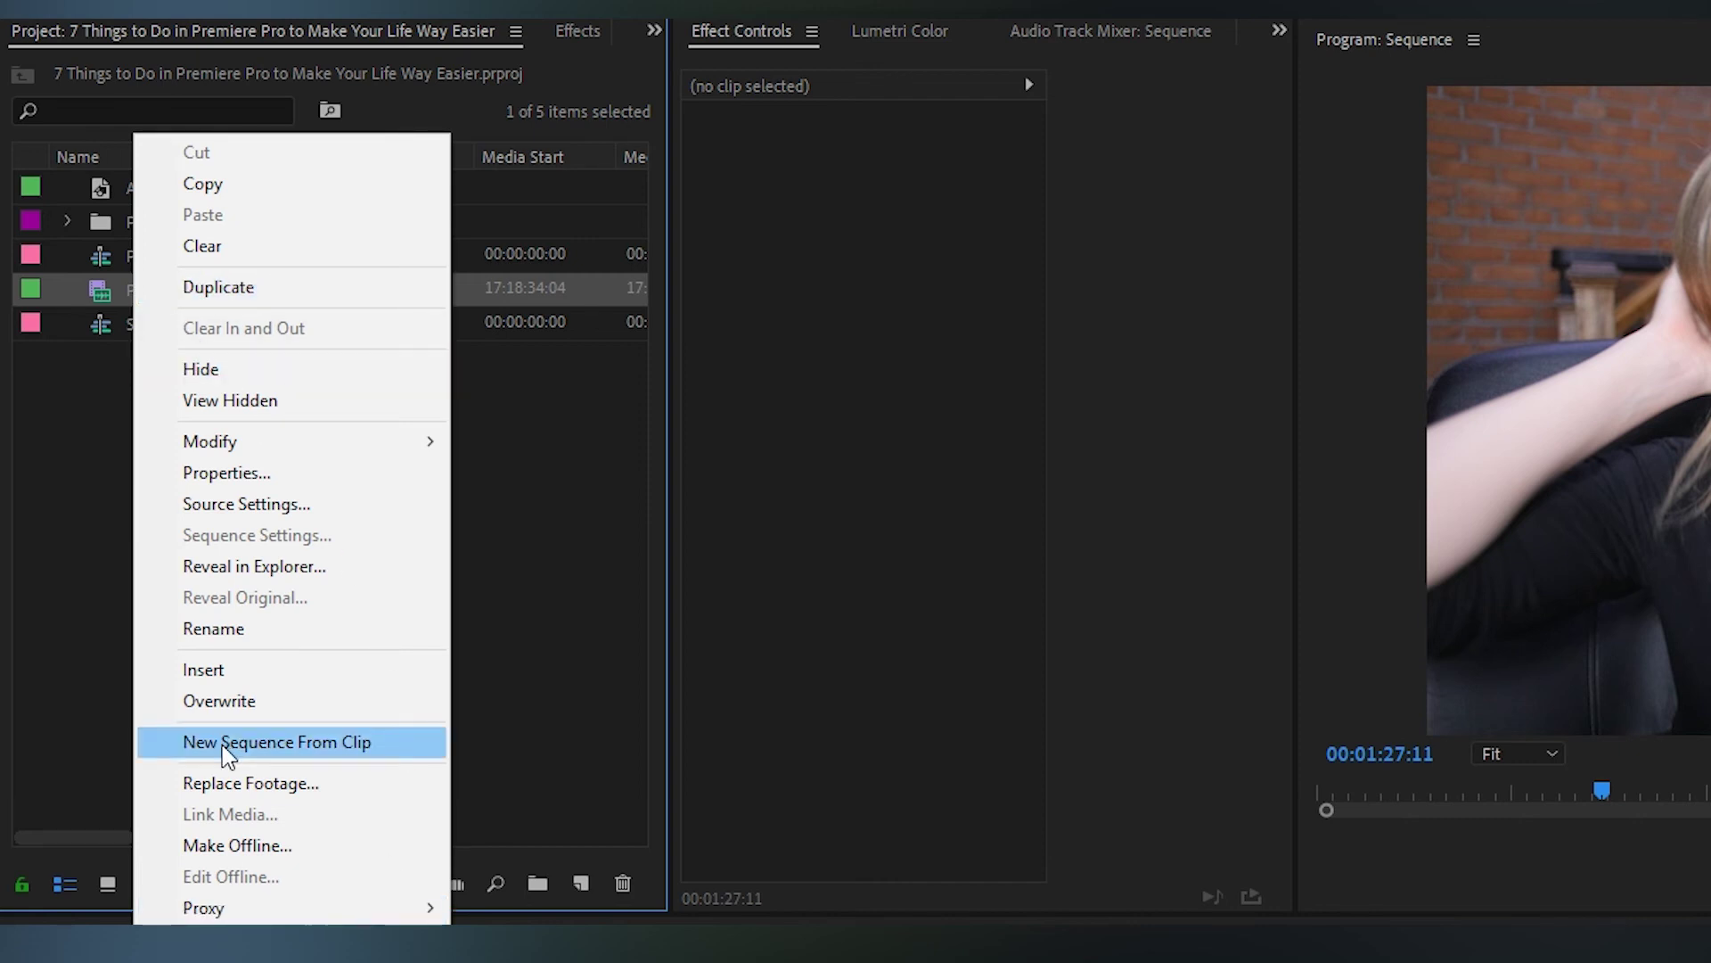
click(174, 745)
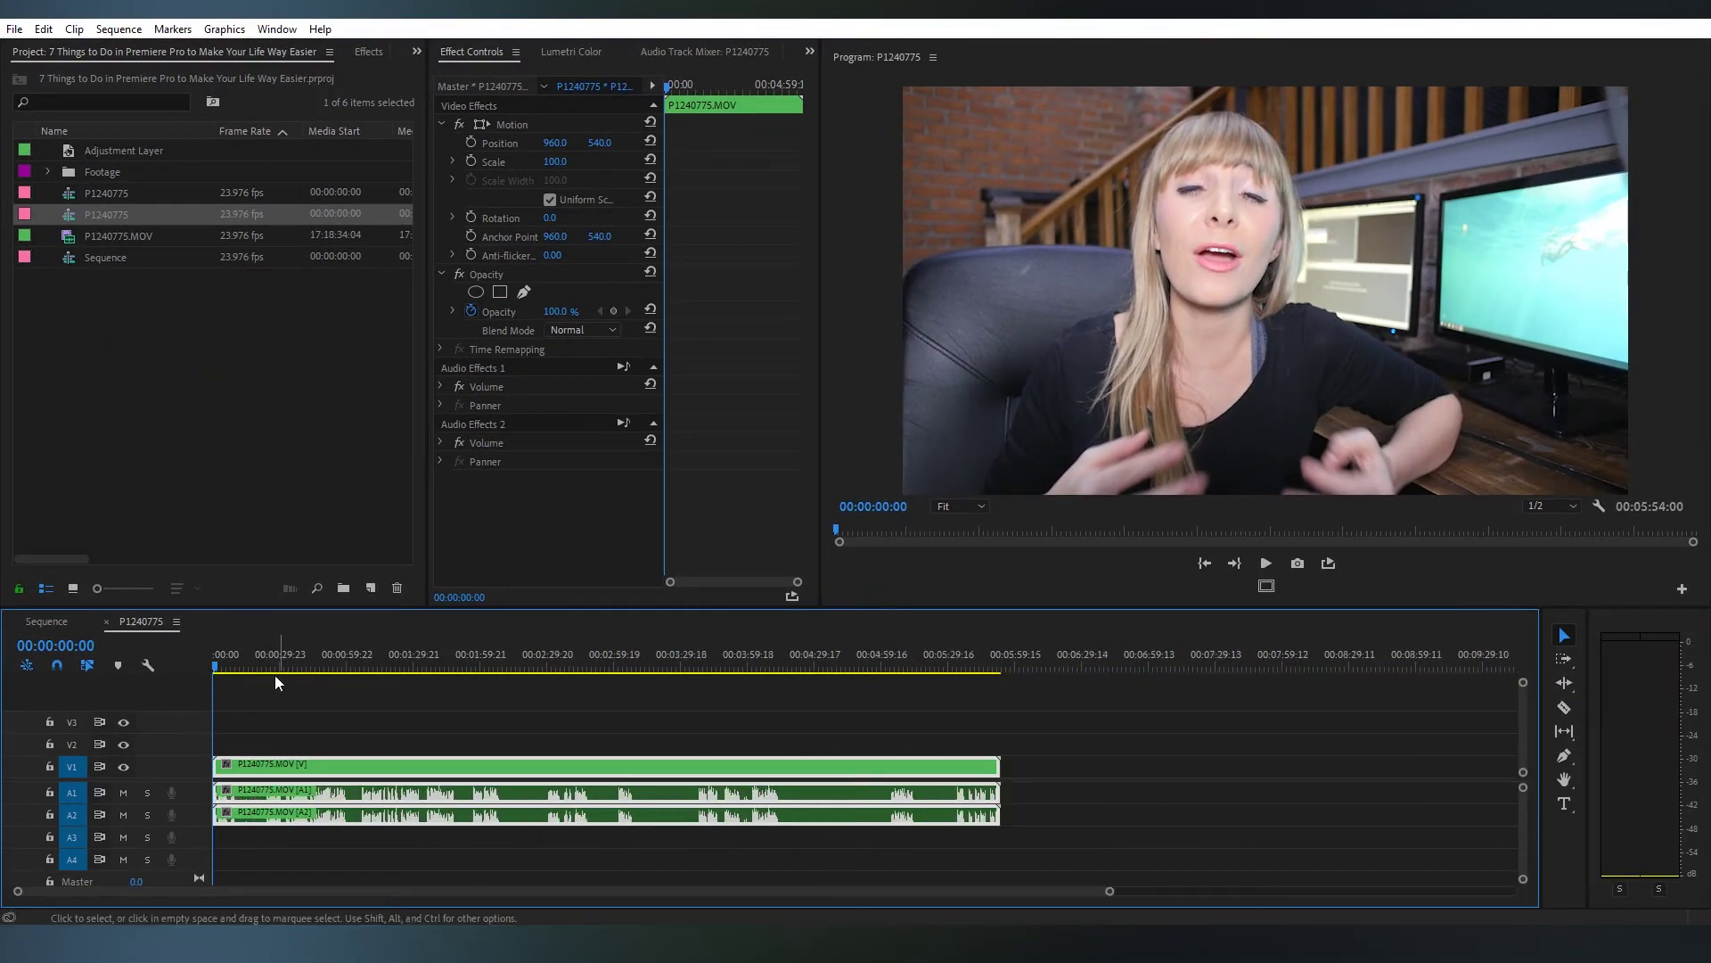
click(225, 654)
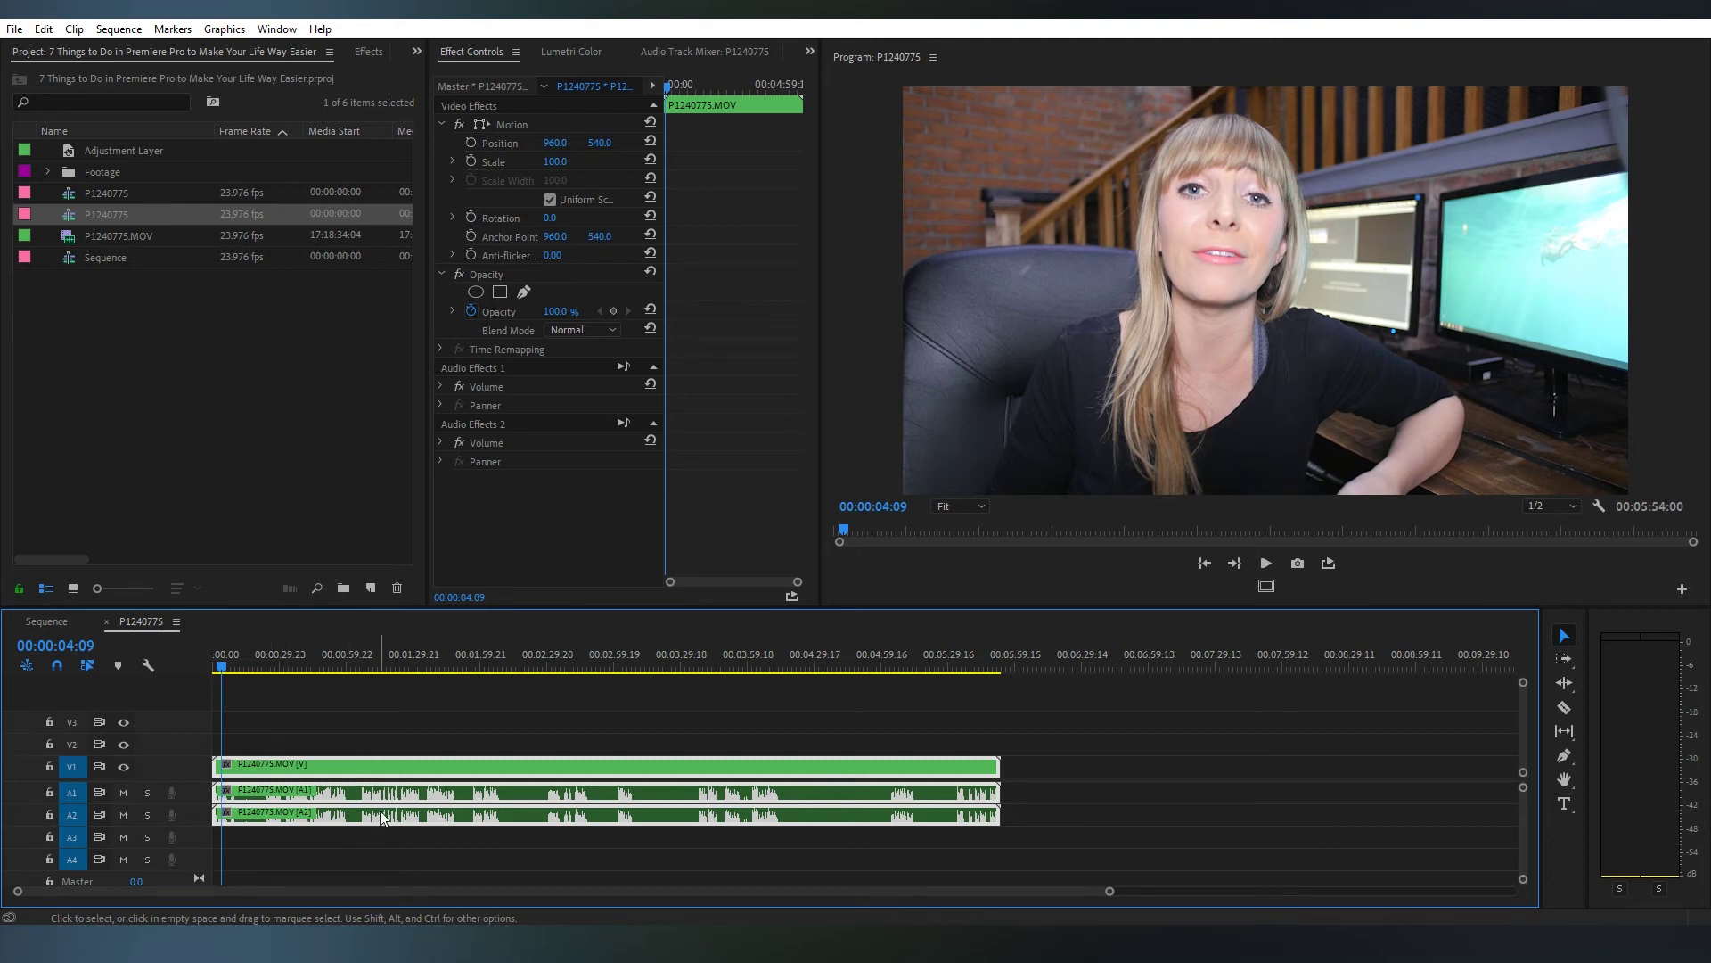
Step: Place the playhead near the start of the P1240775 timeline and play it
click(258, 723)
key(space)
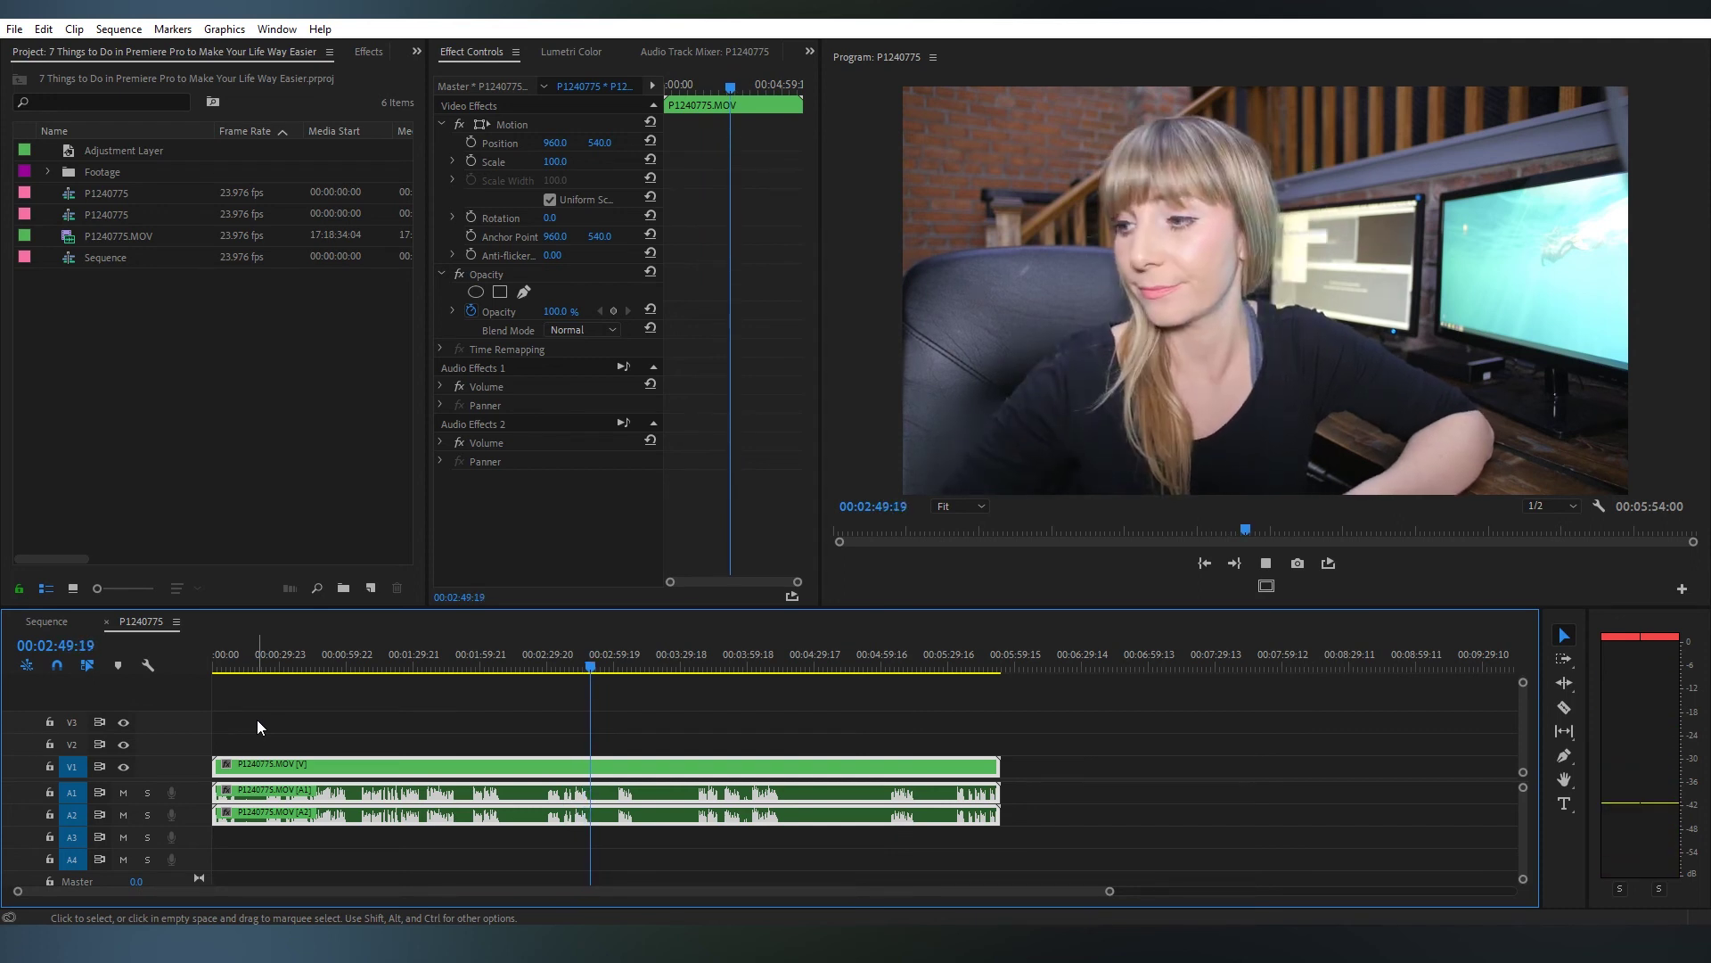
key(j)
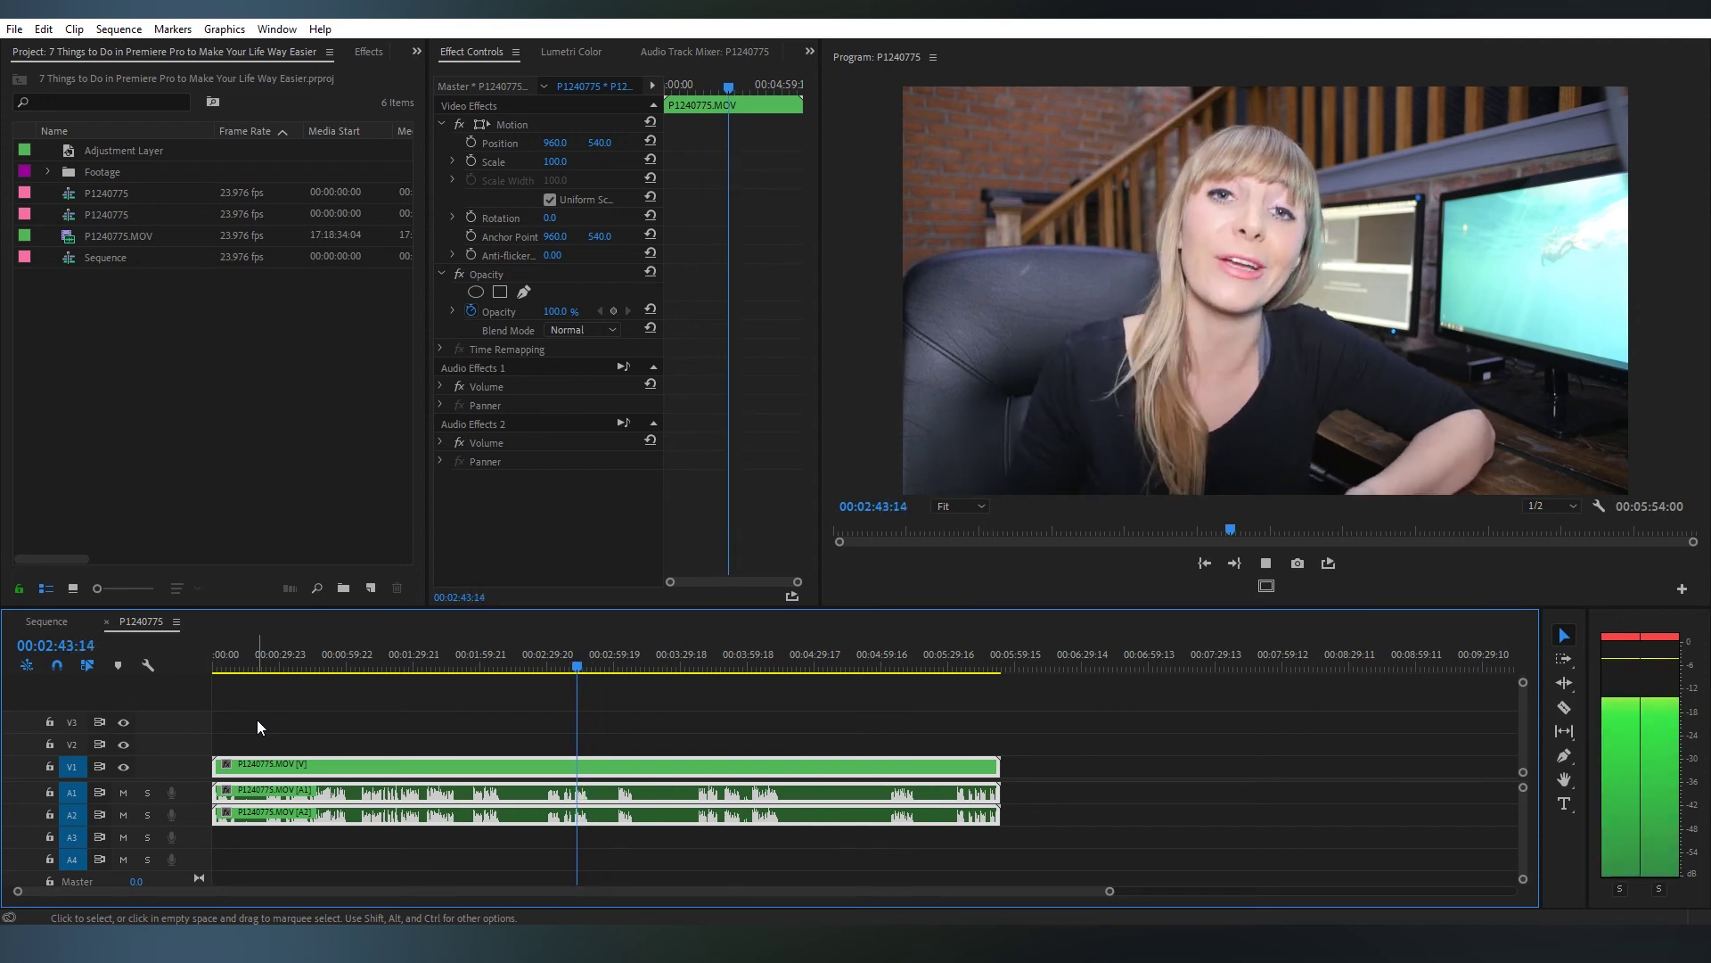
key(k)
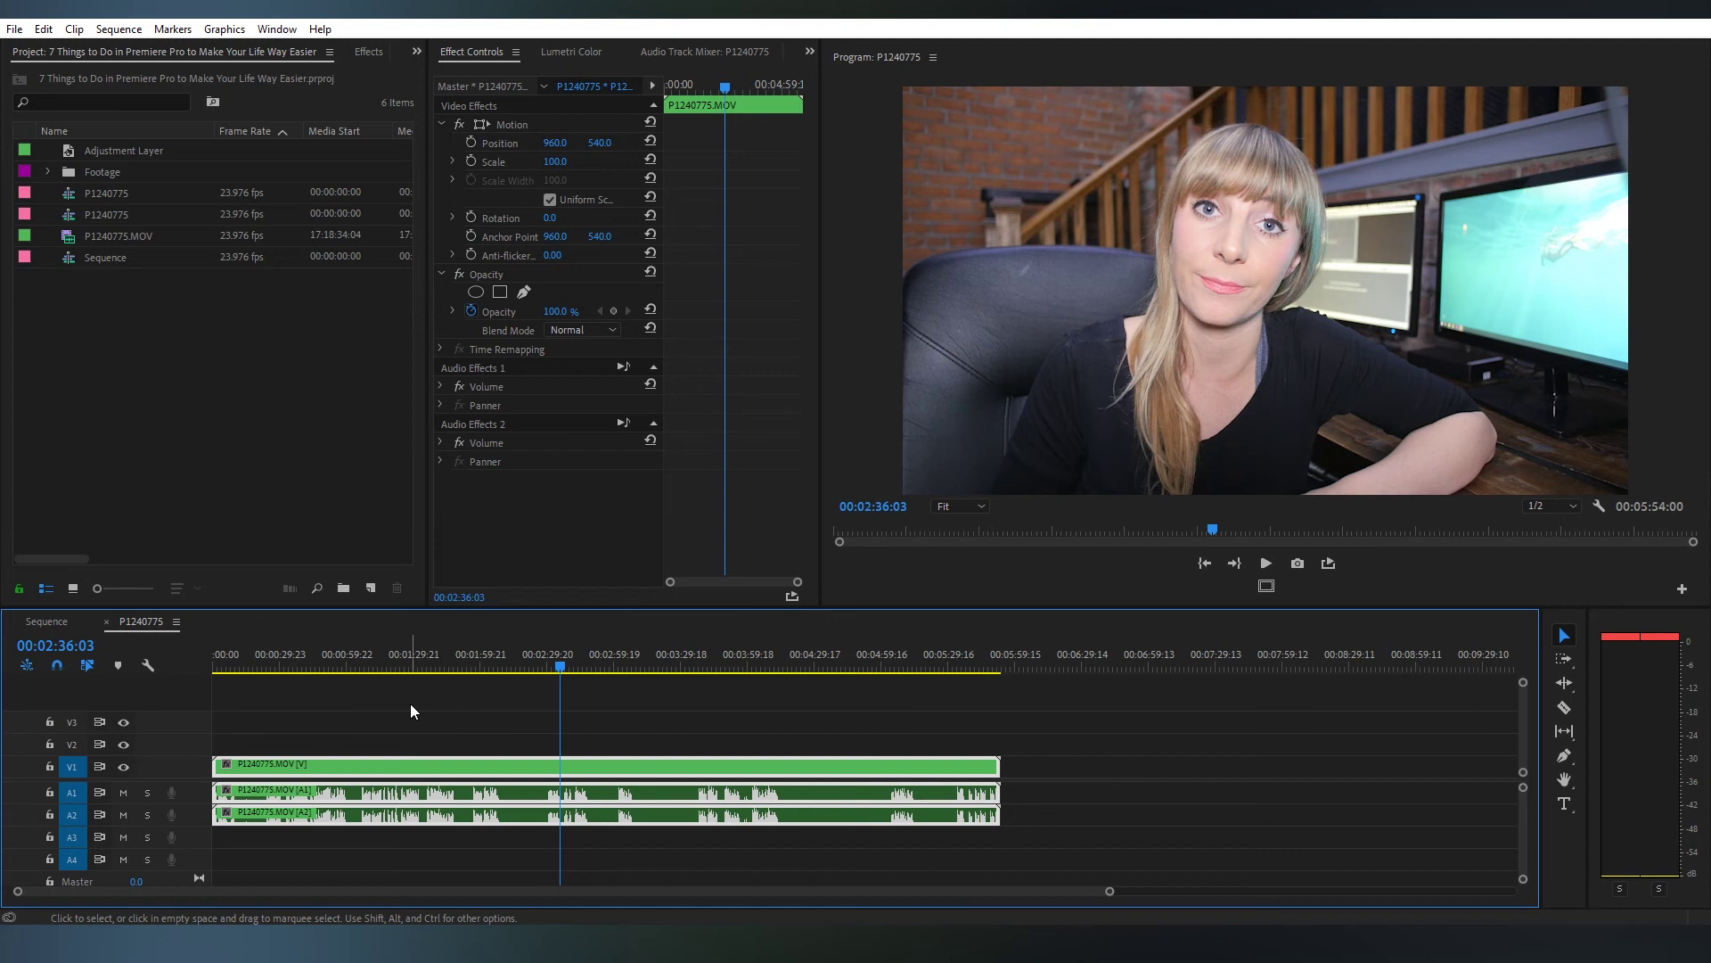
key(space)
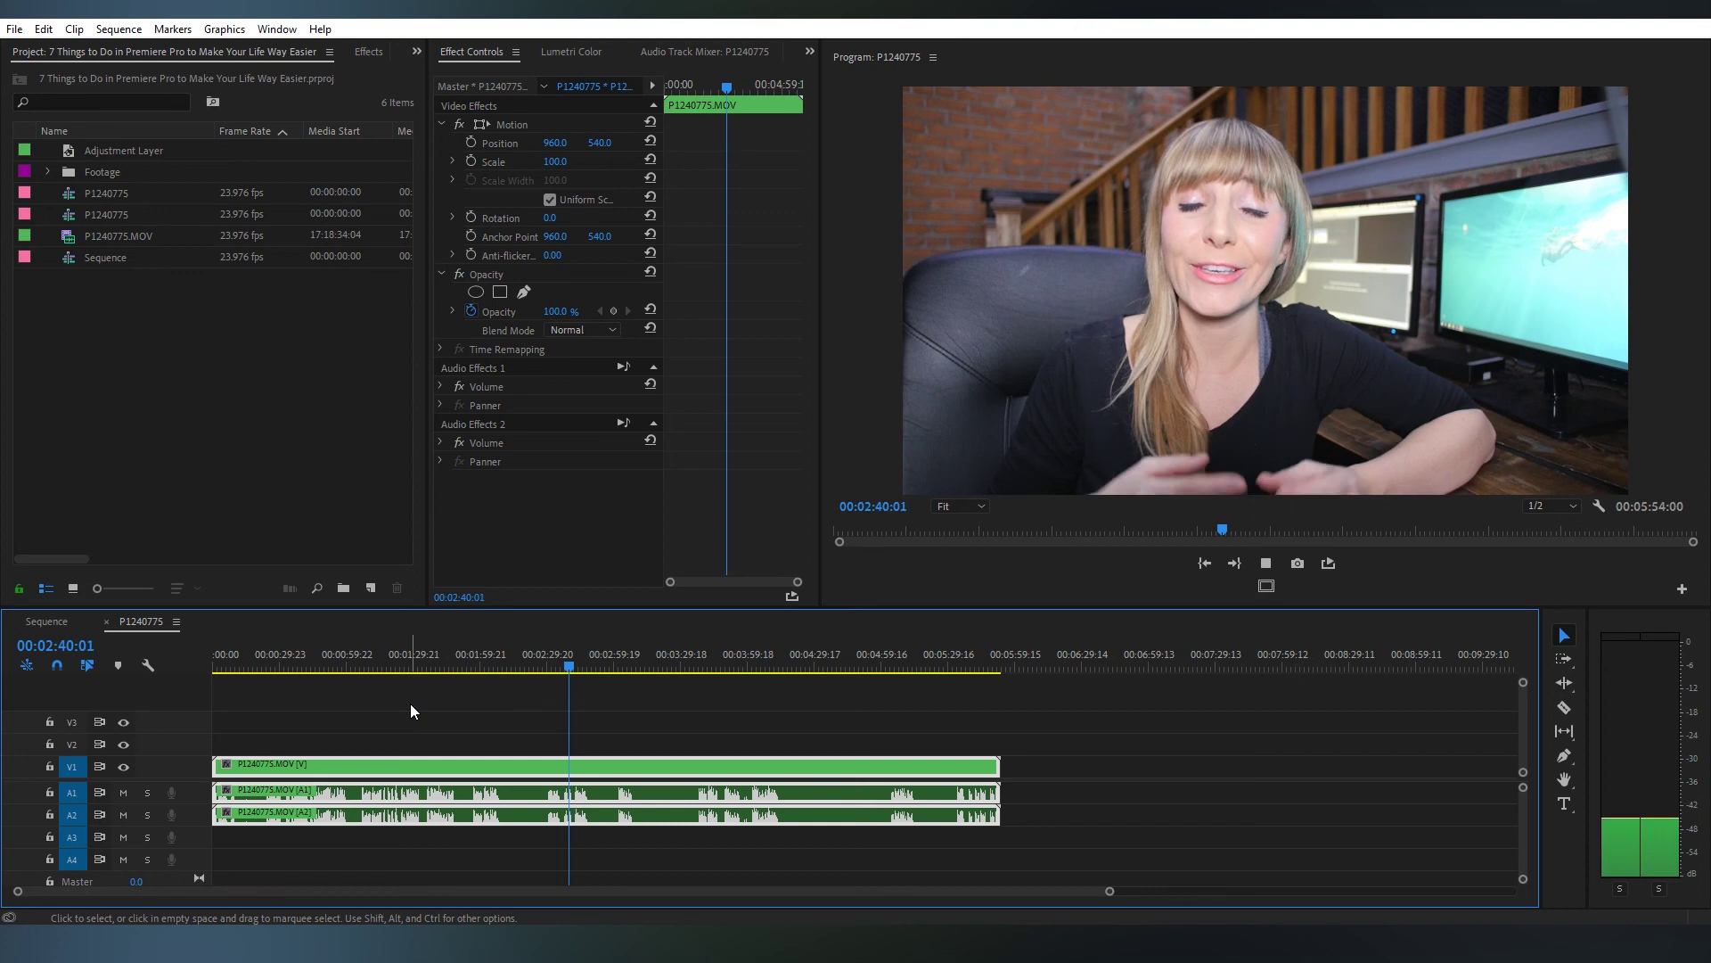
key(space)
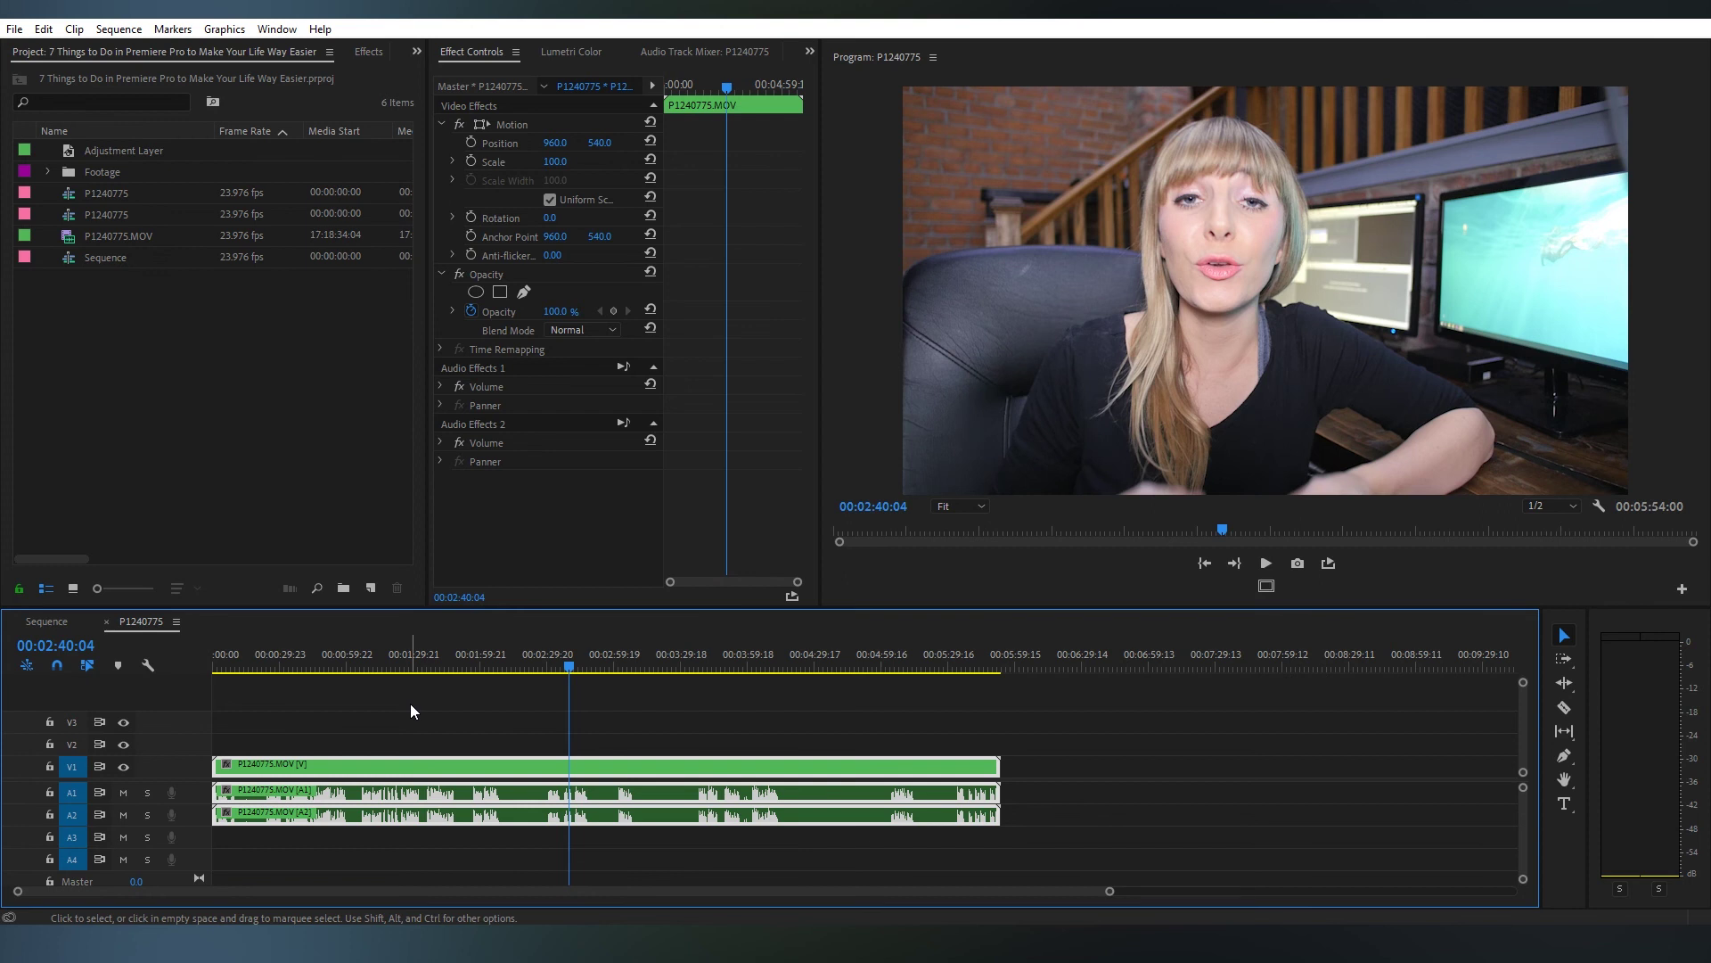
key(XF86AudioMute)
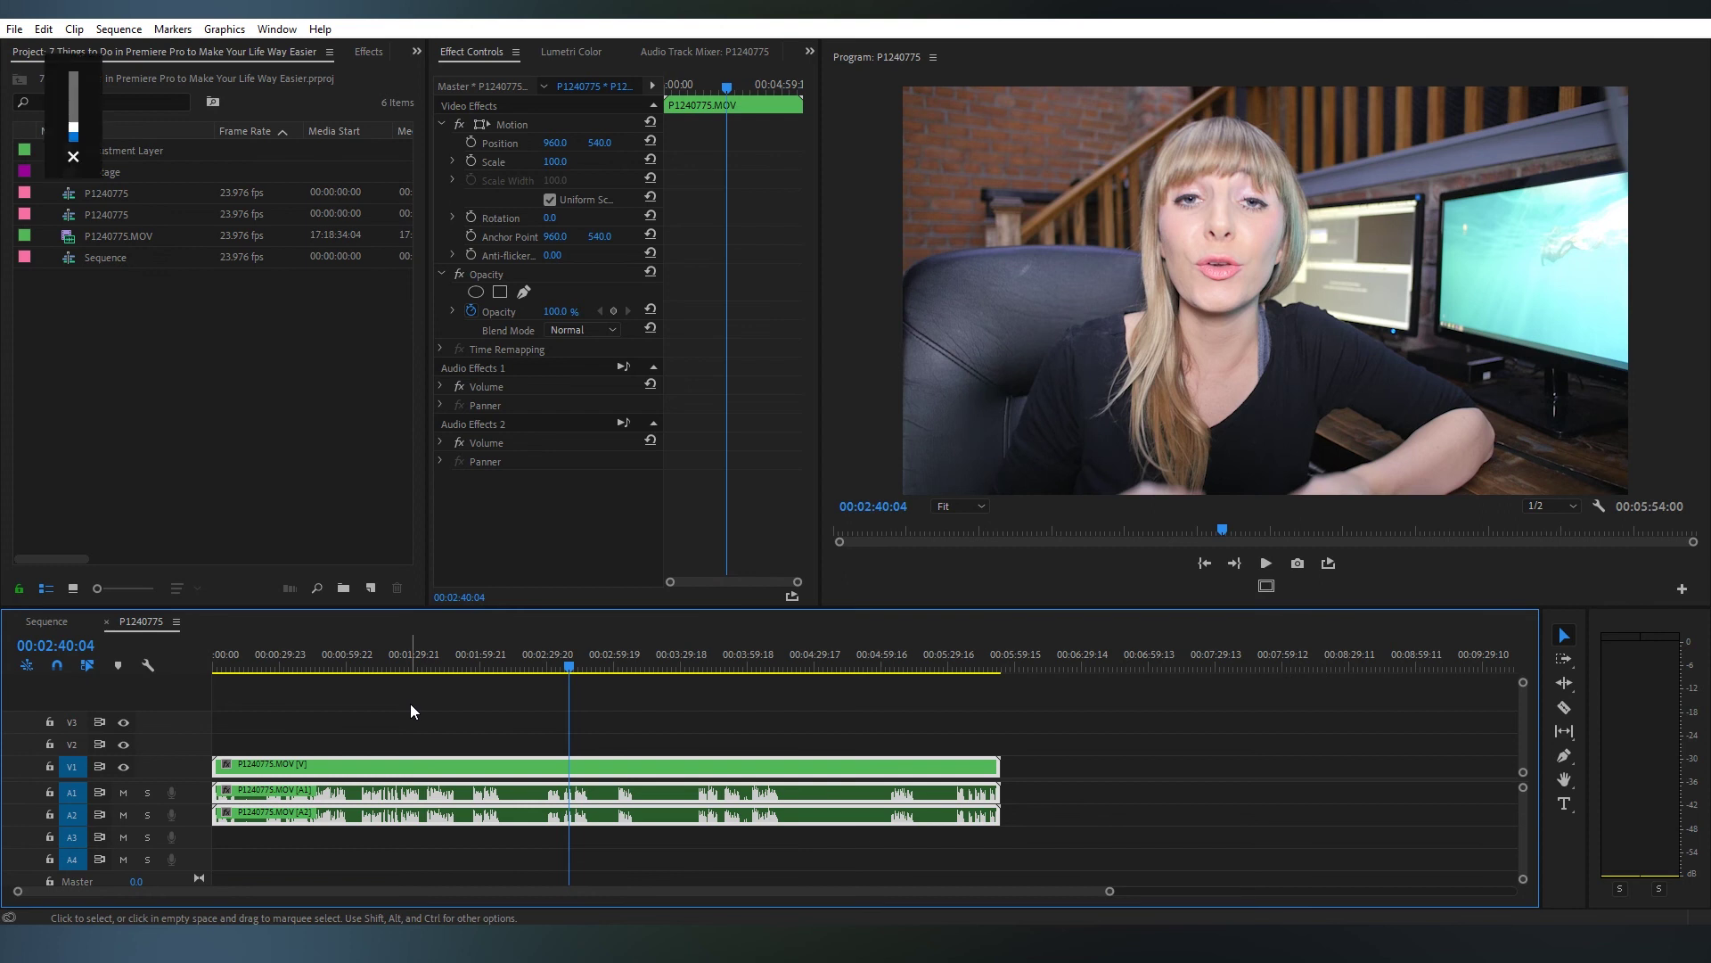
key(j)
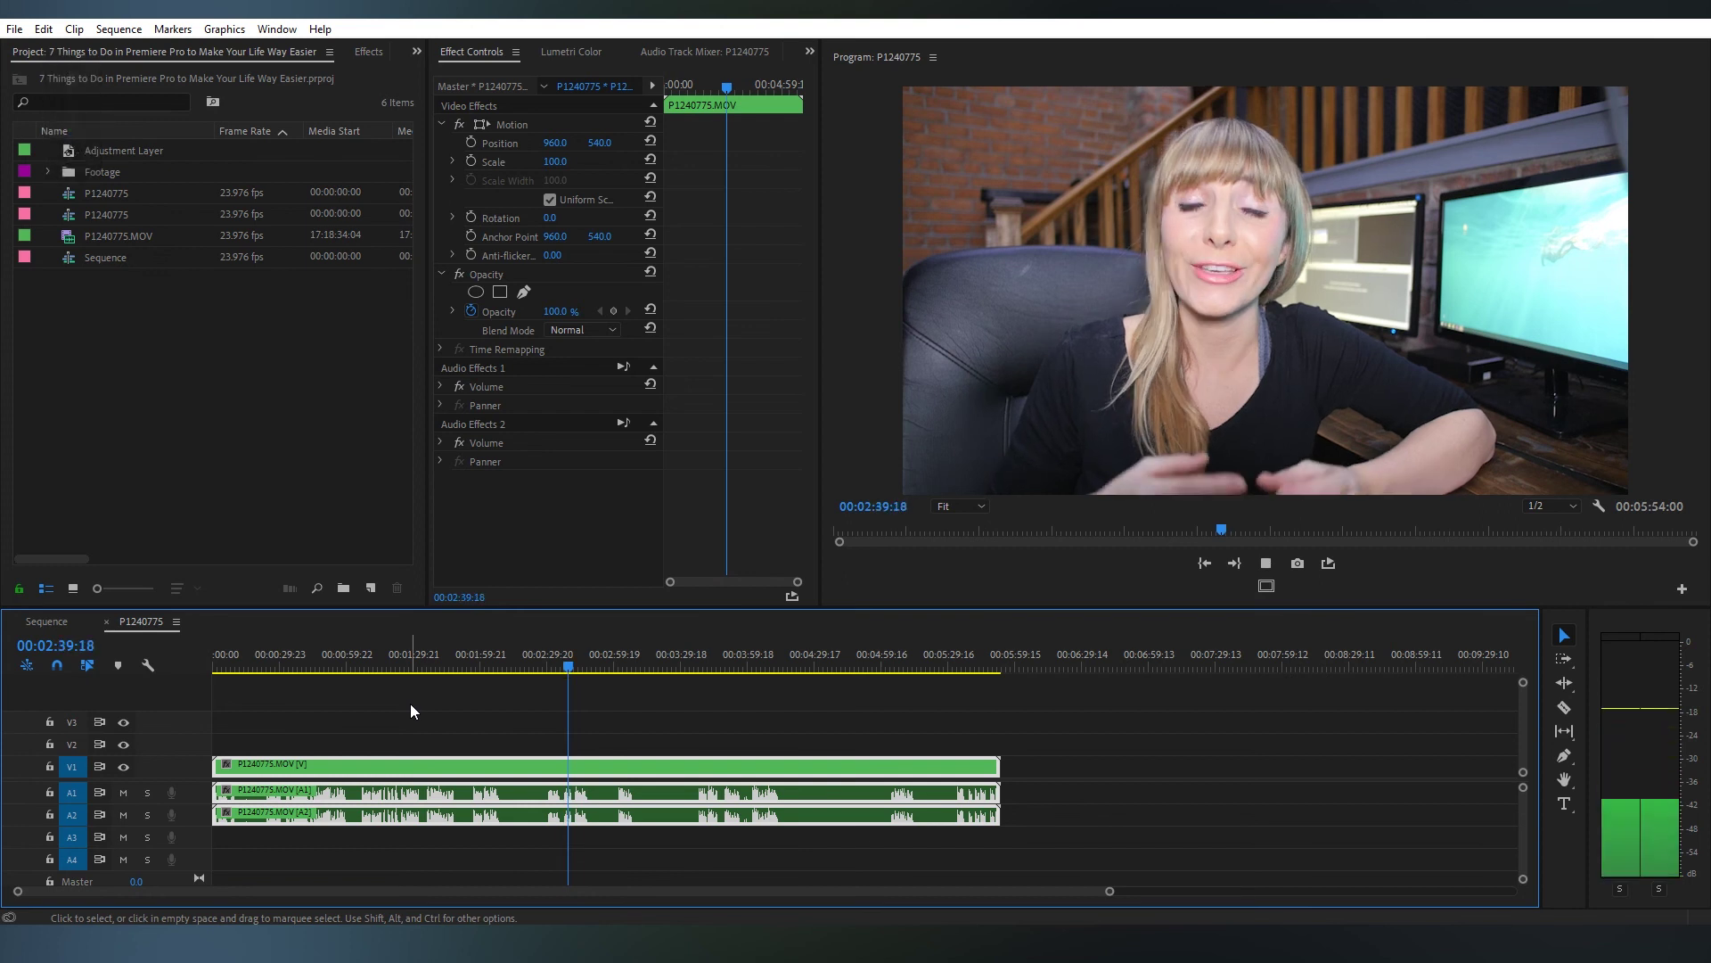